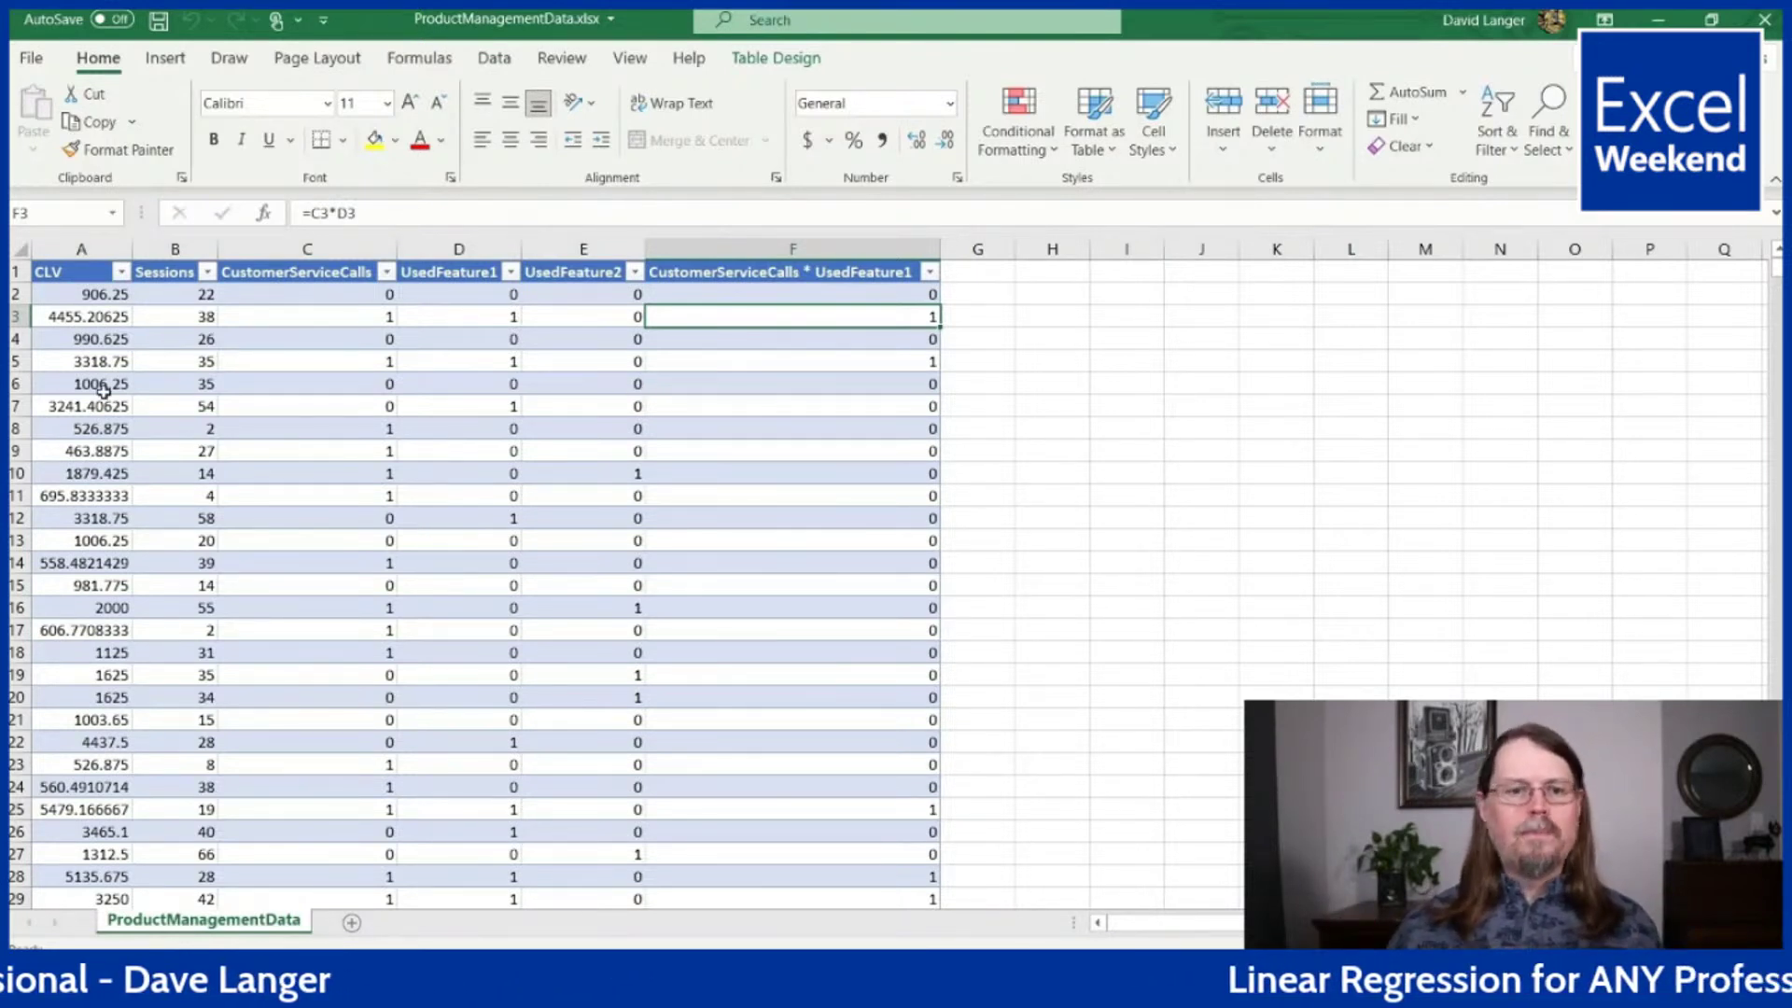
- Enable the Analysis ToolPak add-in through the Excel Add-ins manager
{"action": "left_click", "coordinate": [37, 60]}
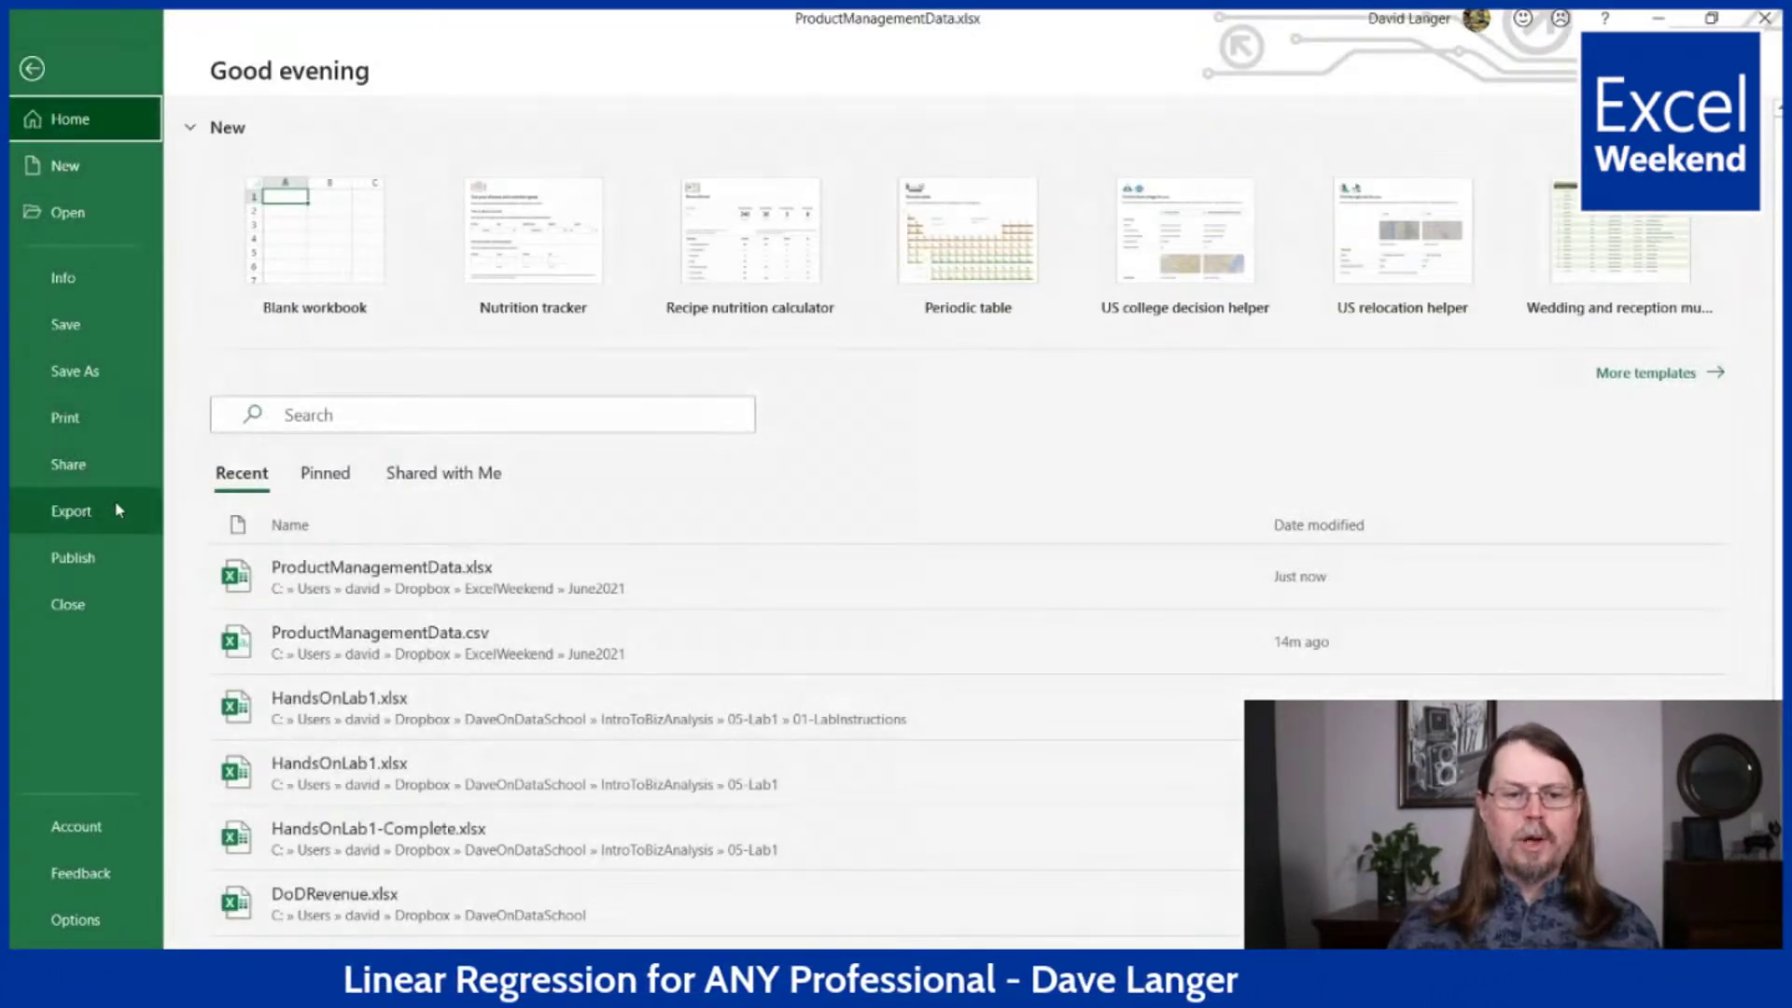
{"action": "left_click", "coordinate": [85, 921]}
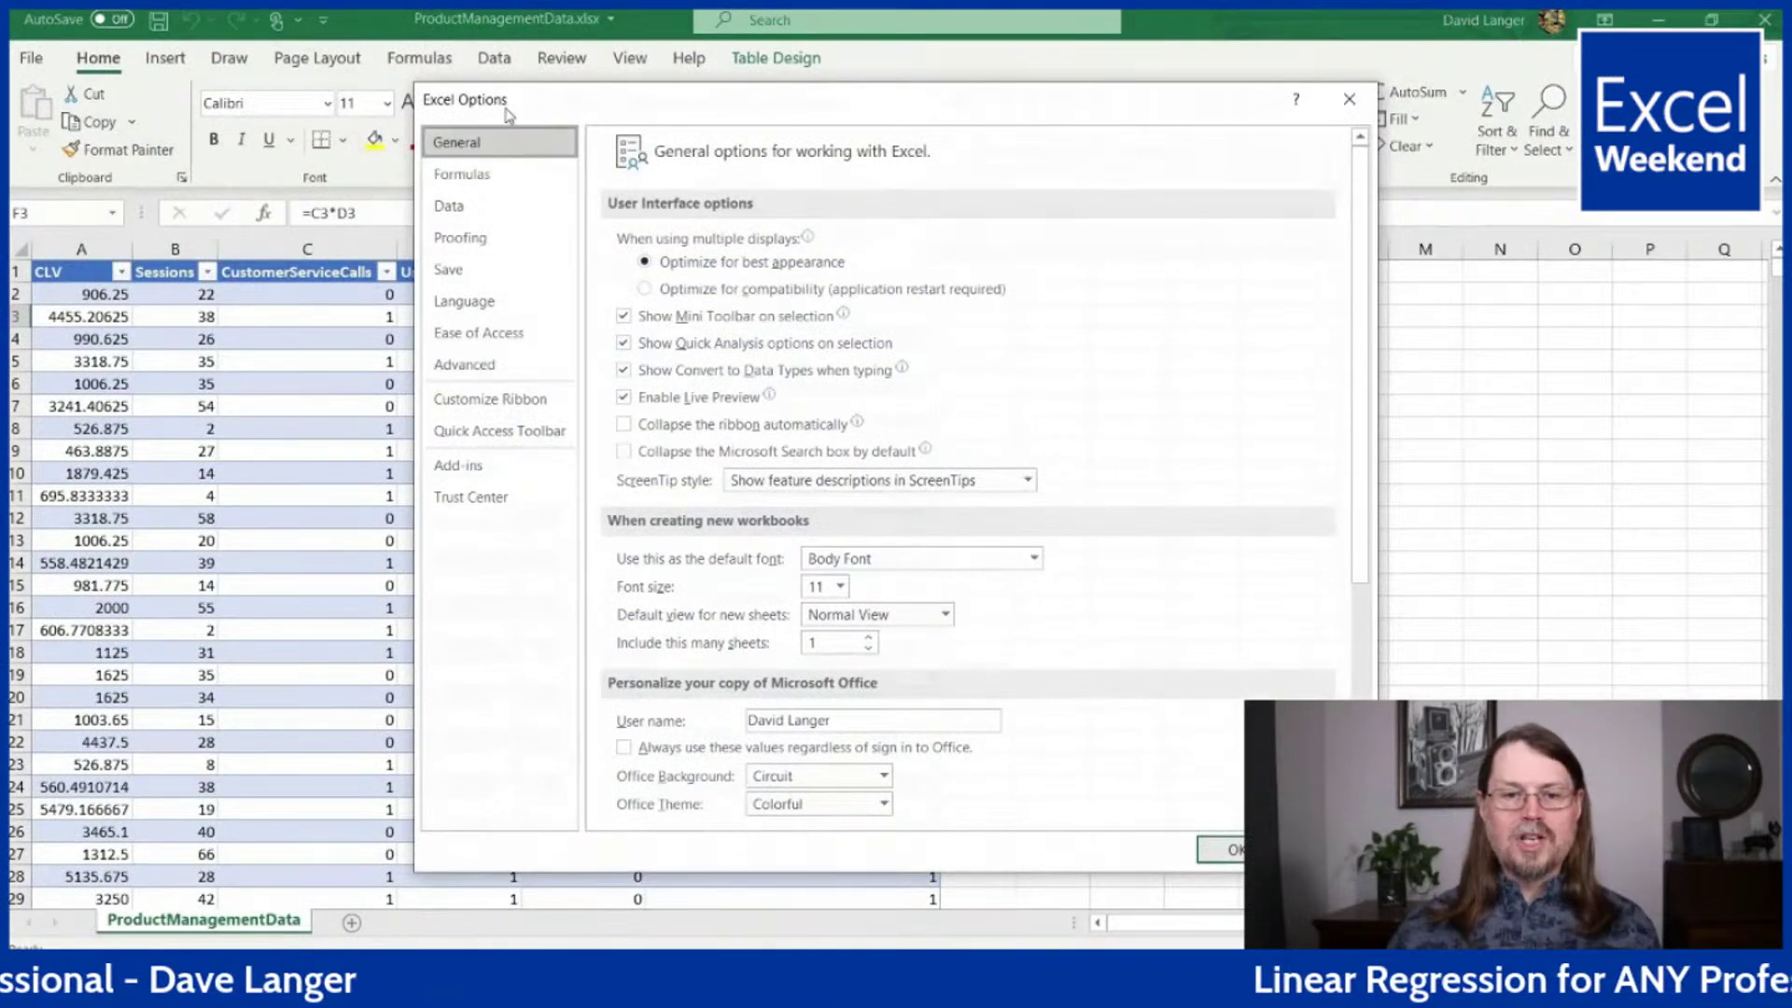
{"action": "left_click", "coordinate": [491, 467]}
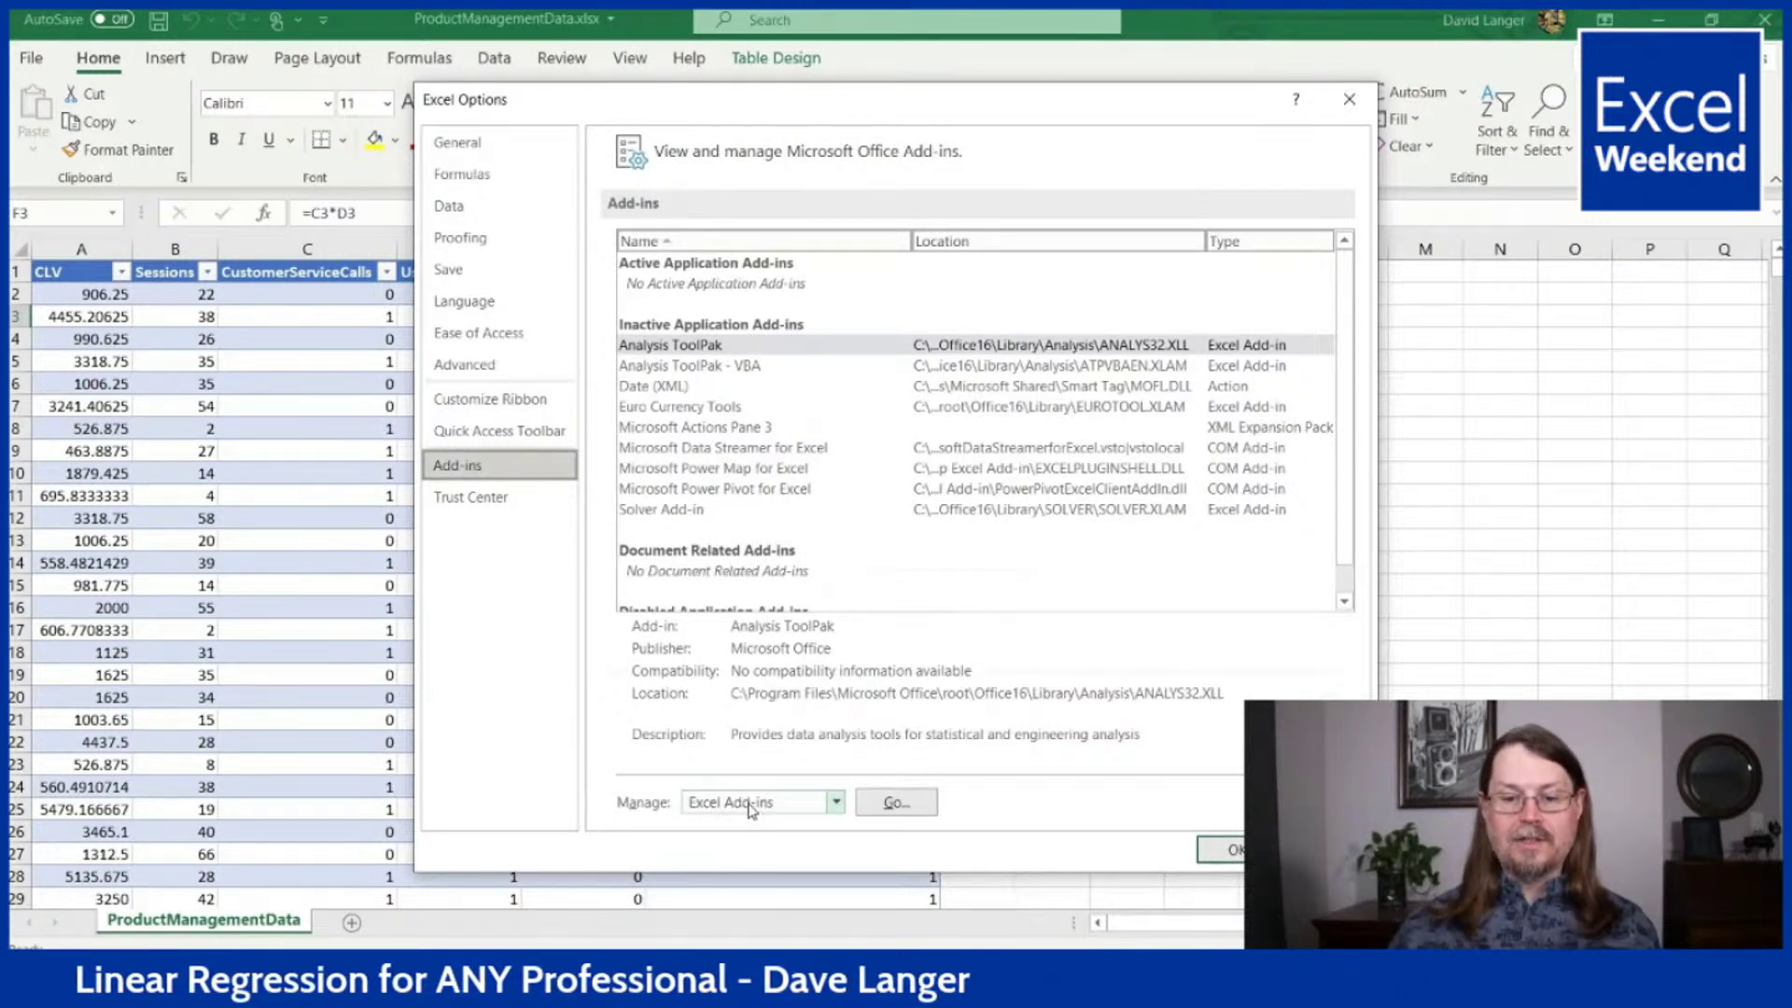
{"action": "left_click", "coordinate": [894, 802]}
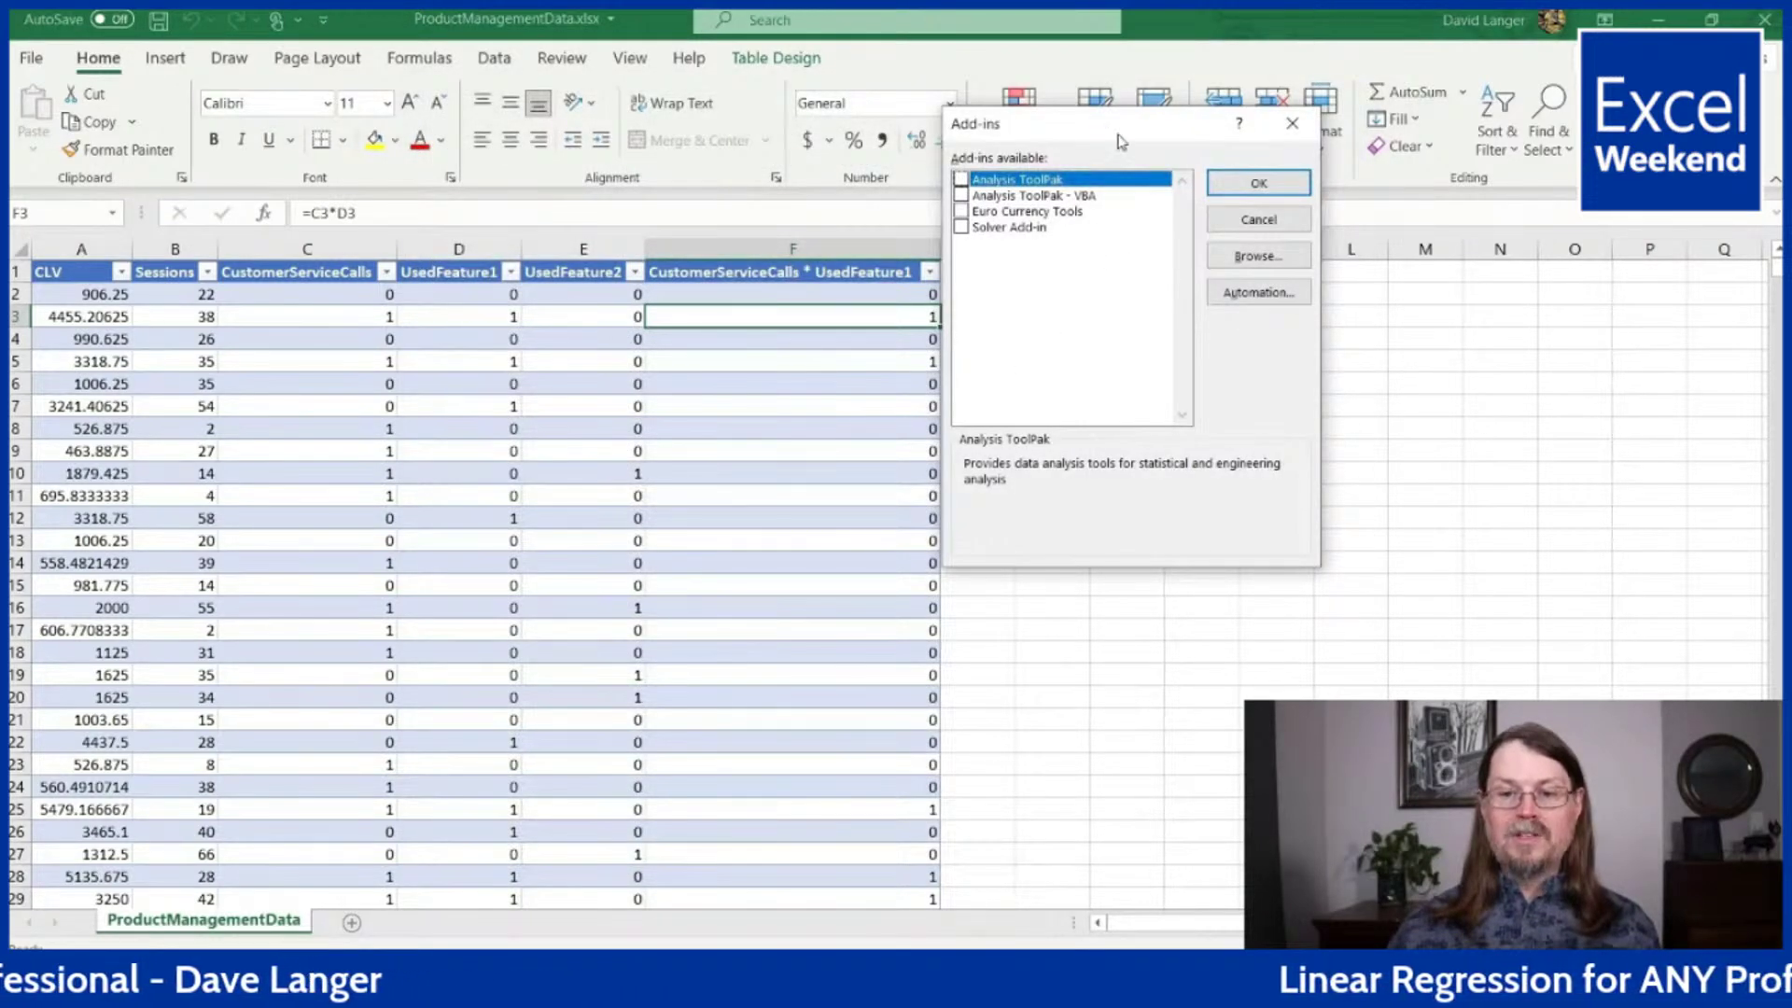
{"action": "left_click_drag", "start_coordinate": [1123, 126], "coordinate": [882, 142]}
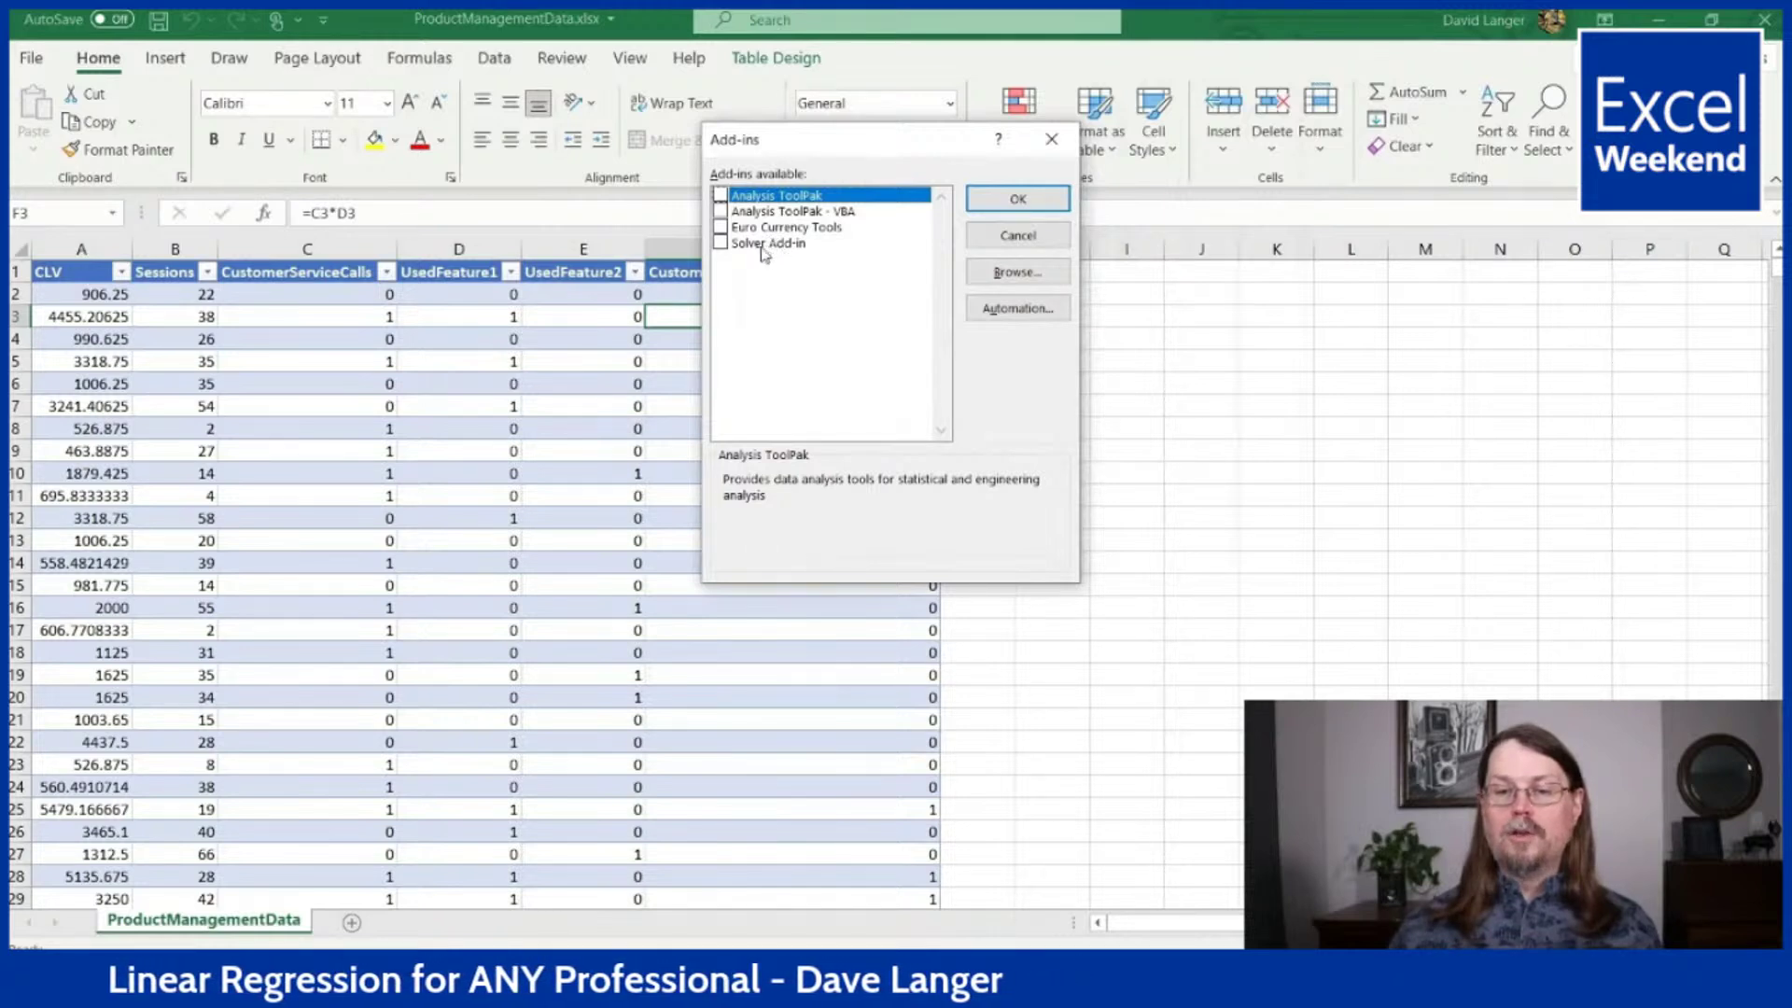
{"action": "left_click", "coordinate": [720, 195]}
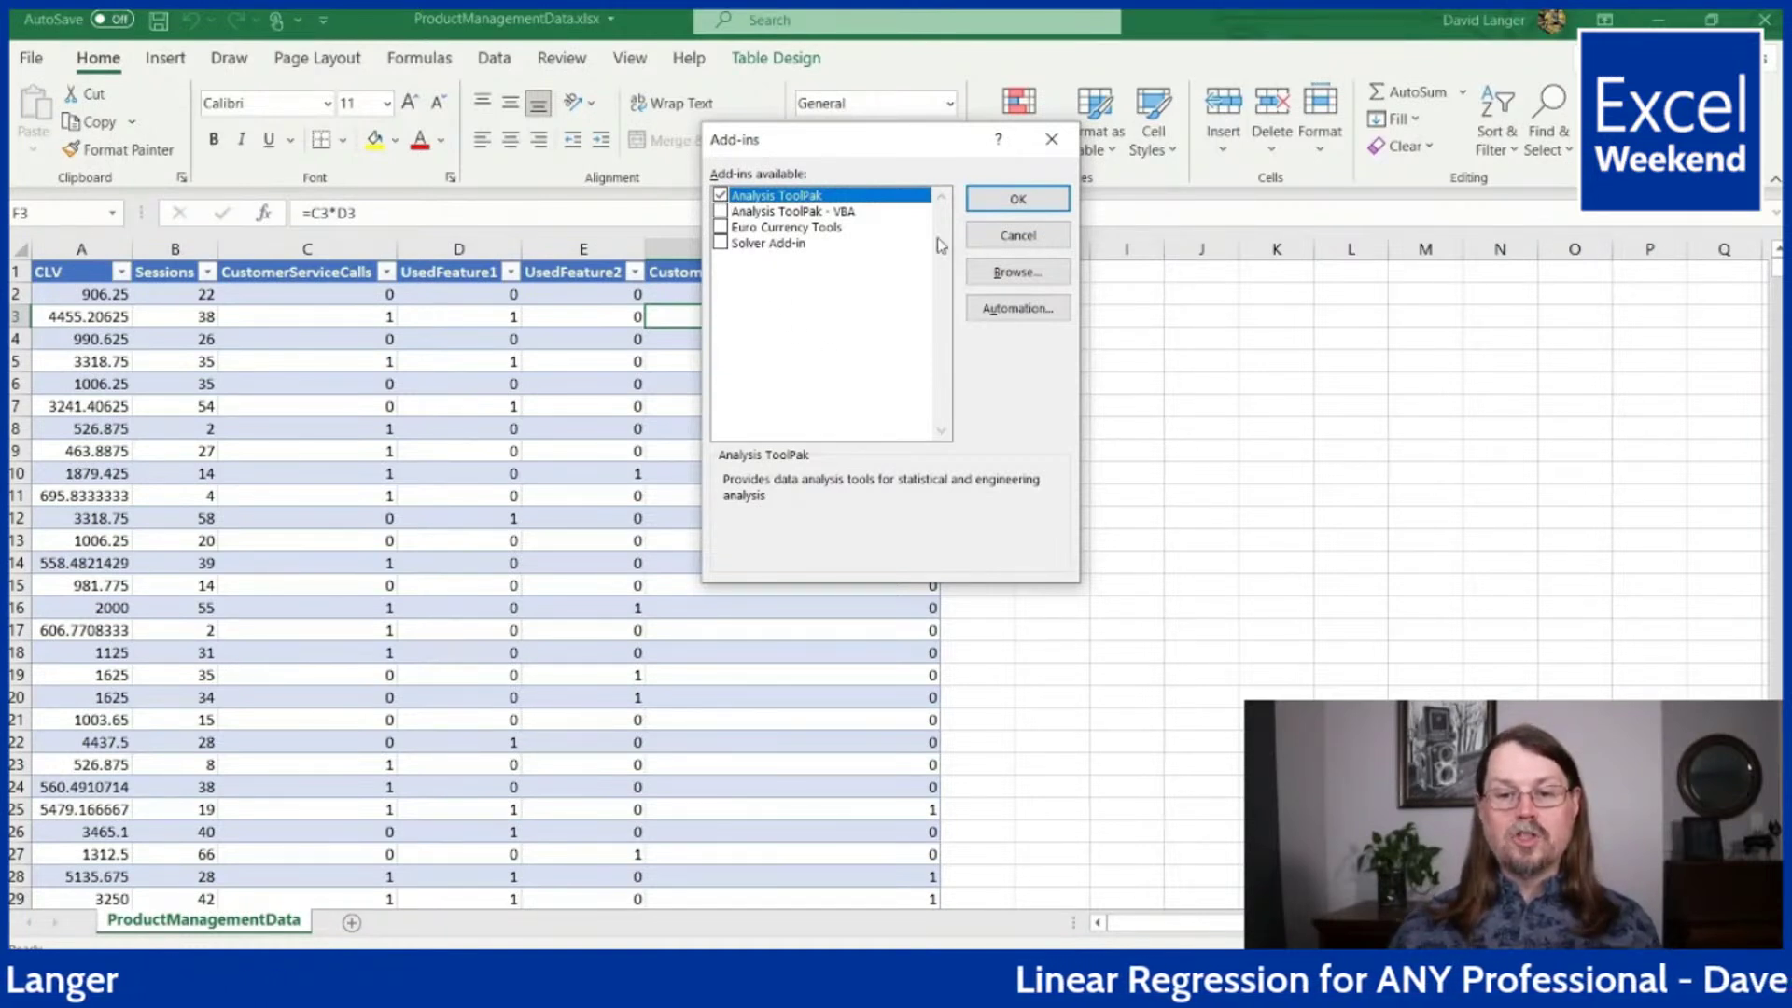
{"action": "left_click", "coordinate": [985, 201]}
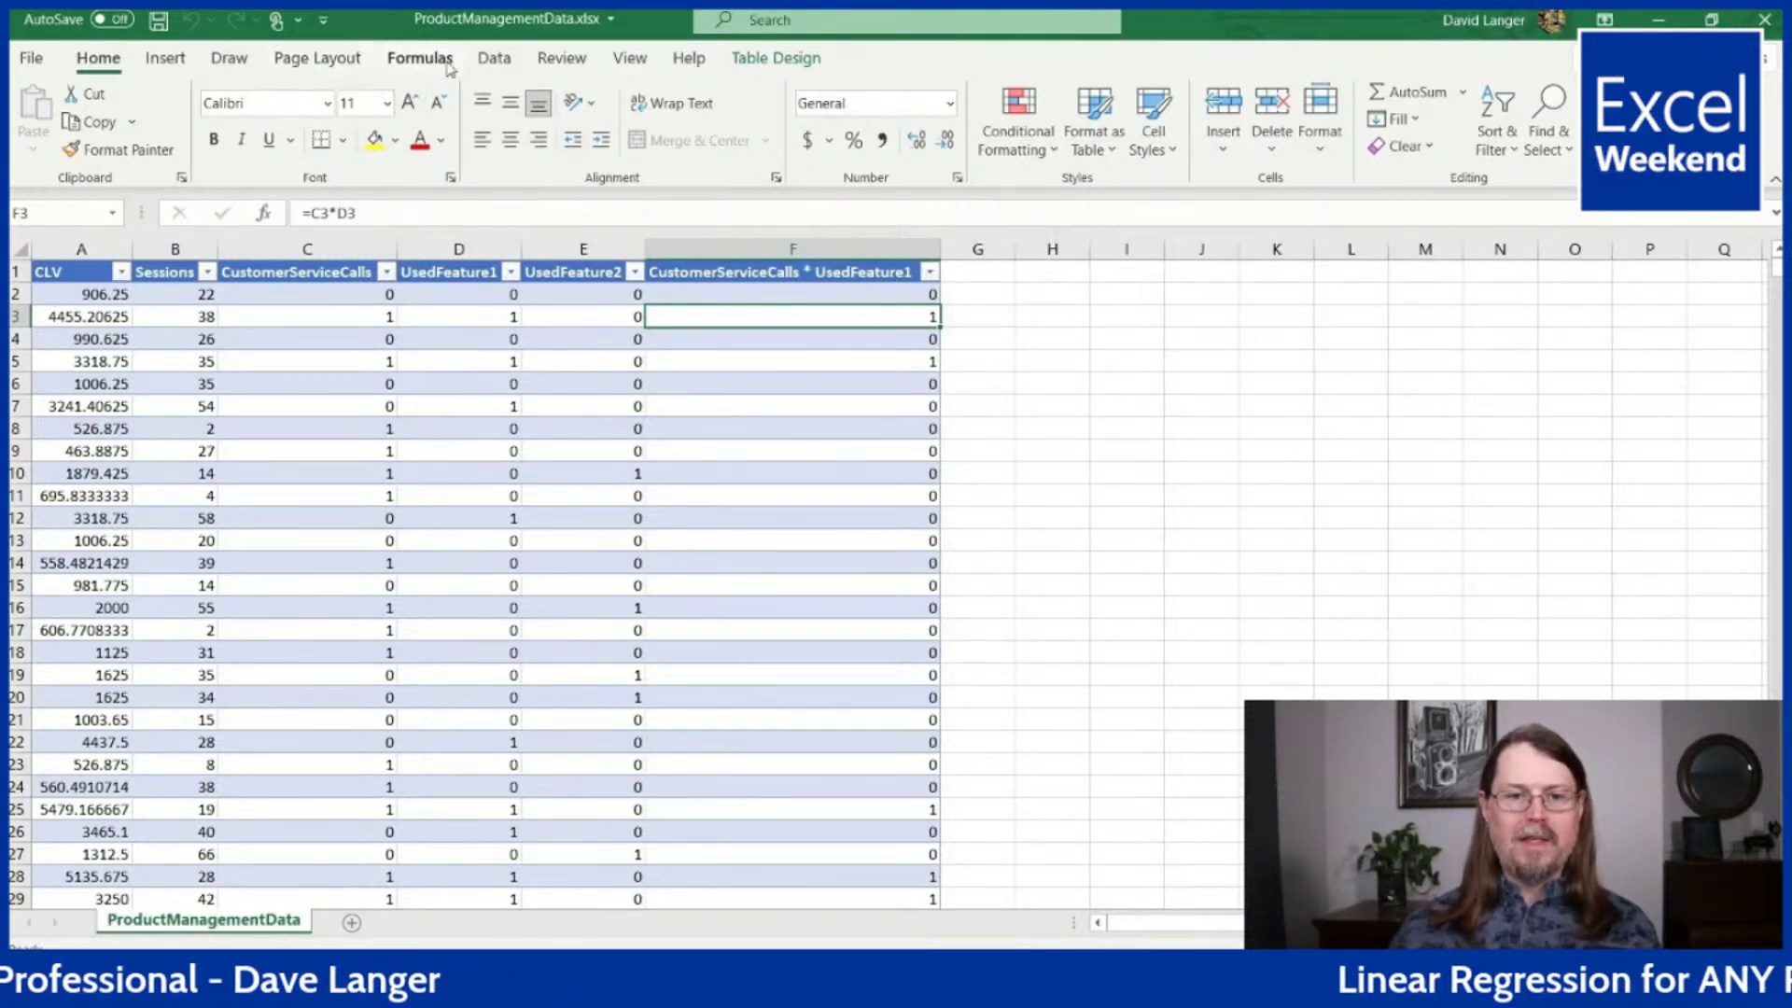
- Examine the CLV column, the predictor columns Sessions through CustomerServiceCalls * UsedFeature1, and the first data row
{"action": "left_click", "coordinate": [479, 61]}
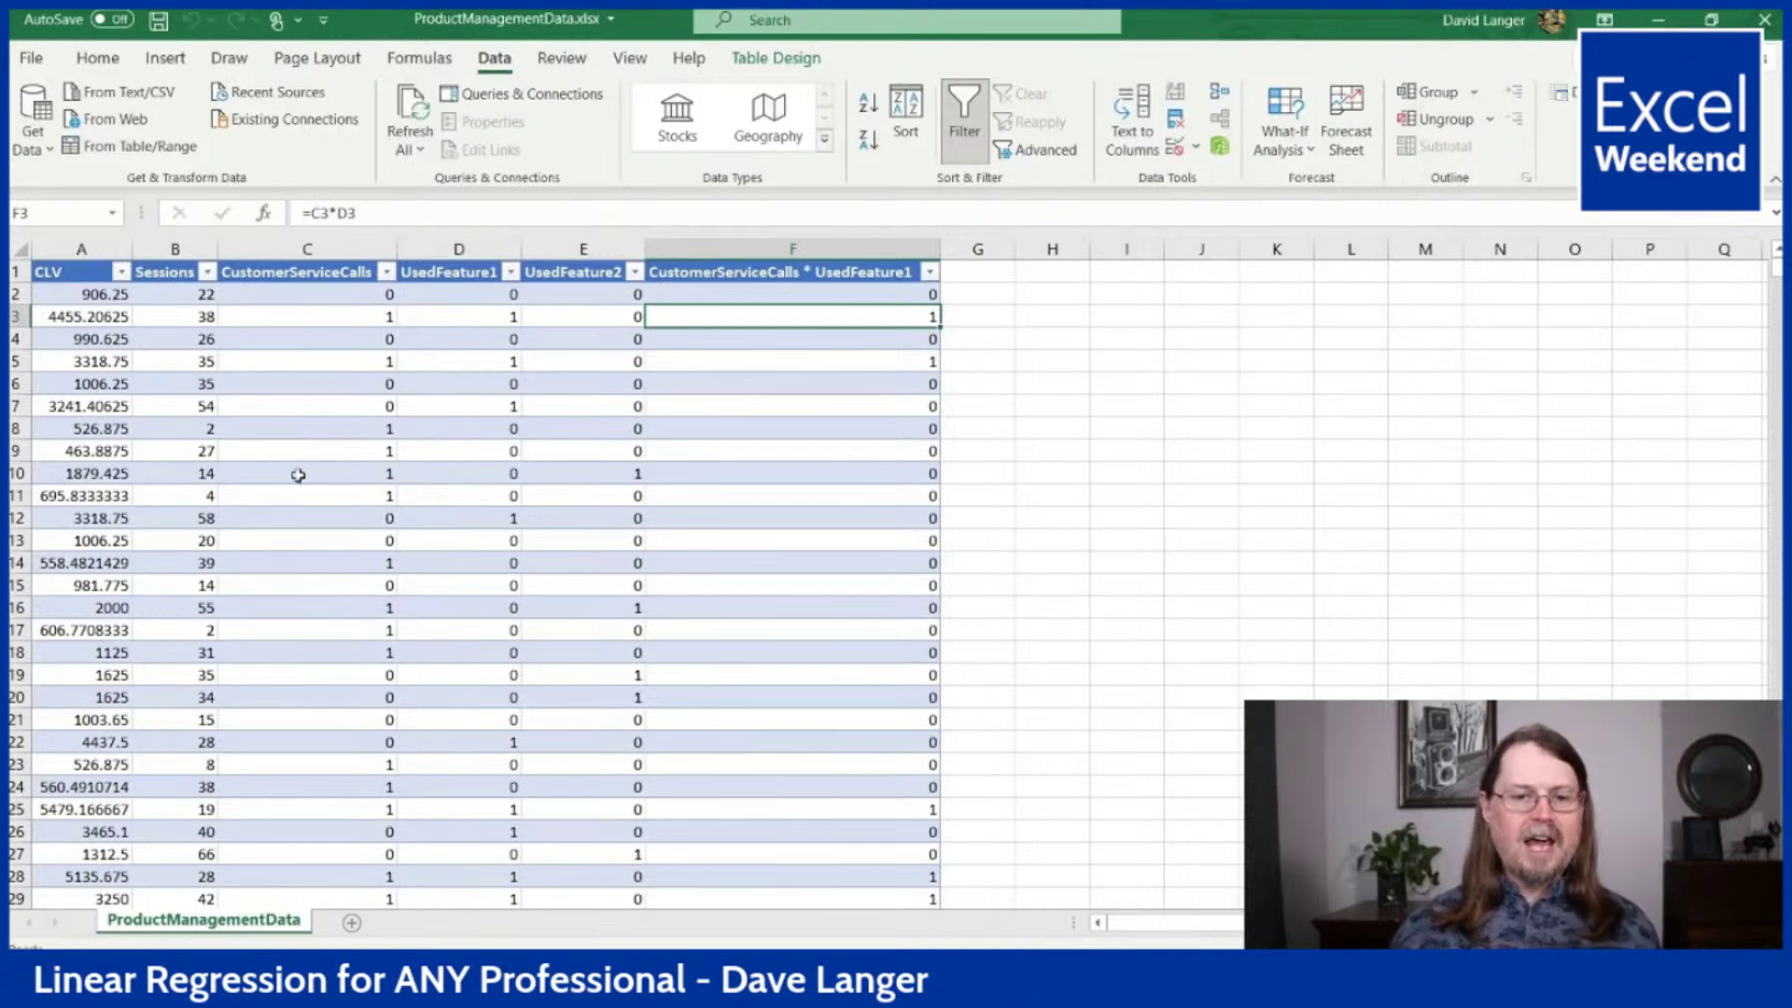
{"action": "left_click", "coordinate": [91, 245]}
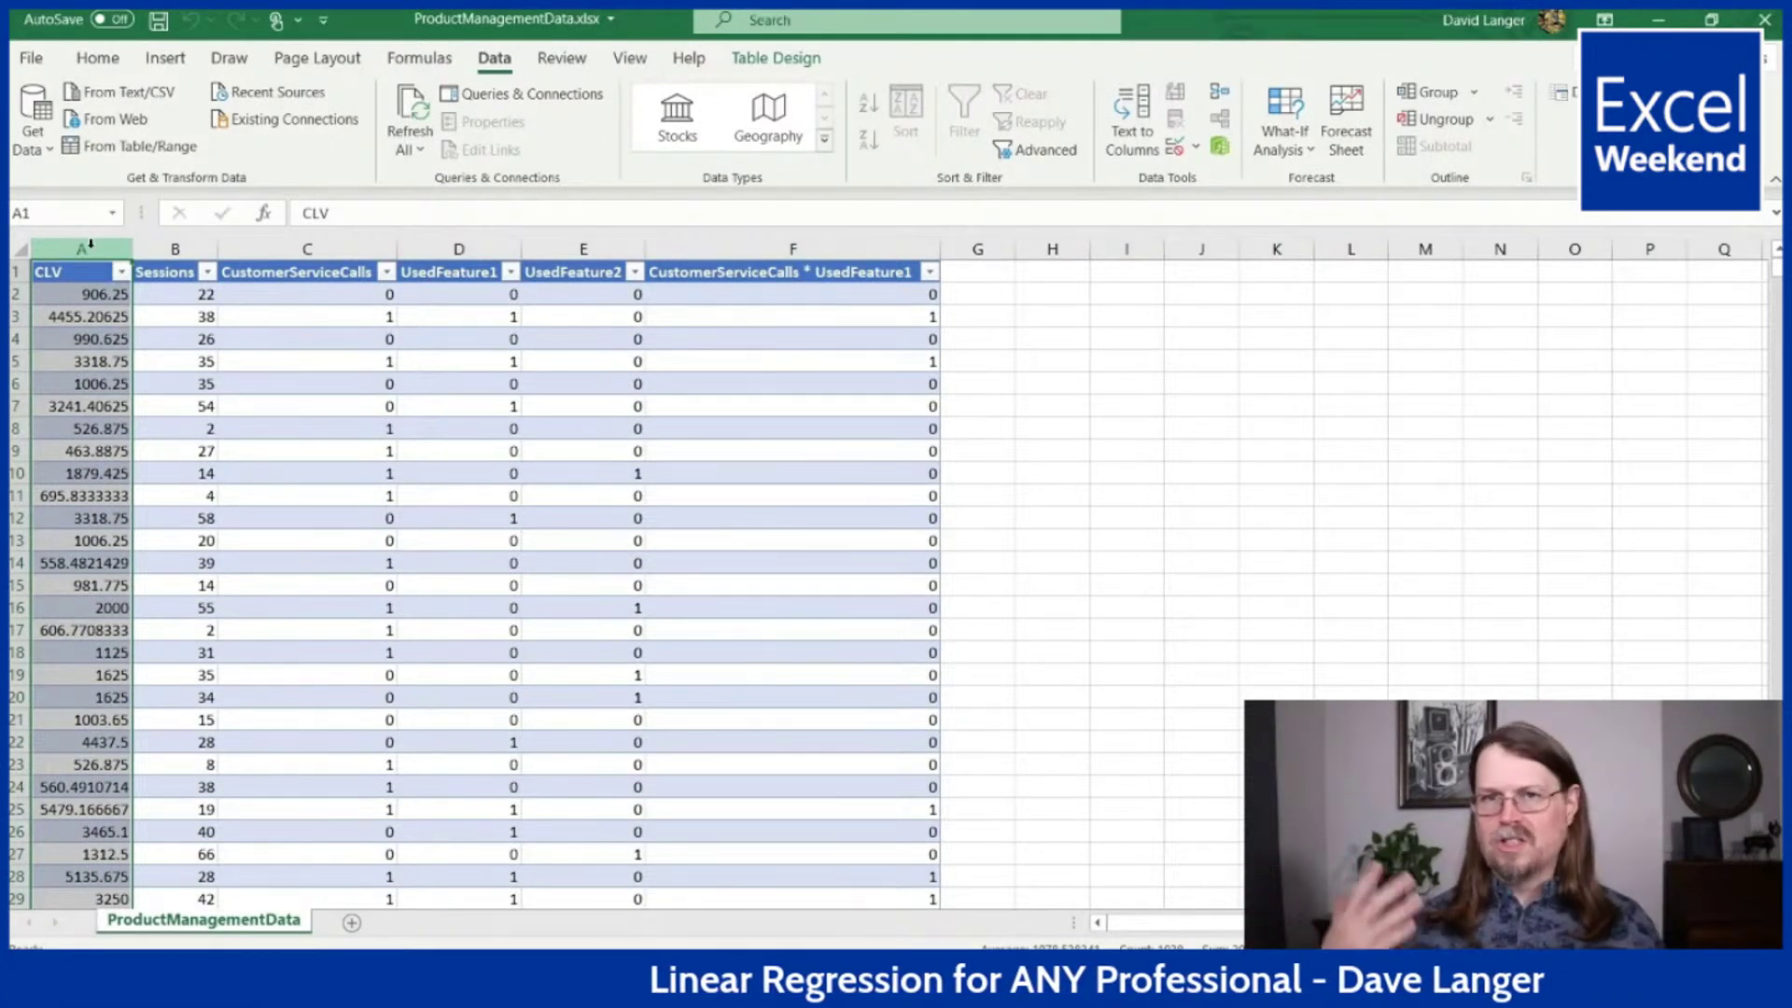
{"action": "left_click", "coordinate": [188, 260]}
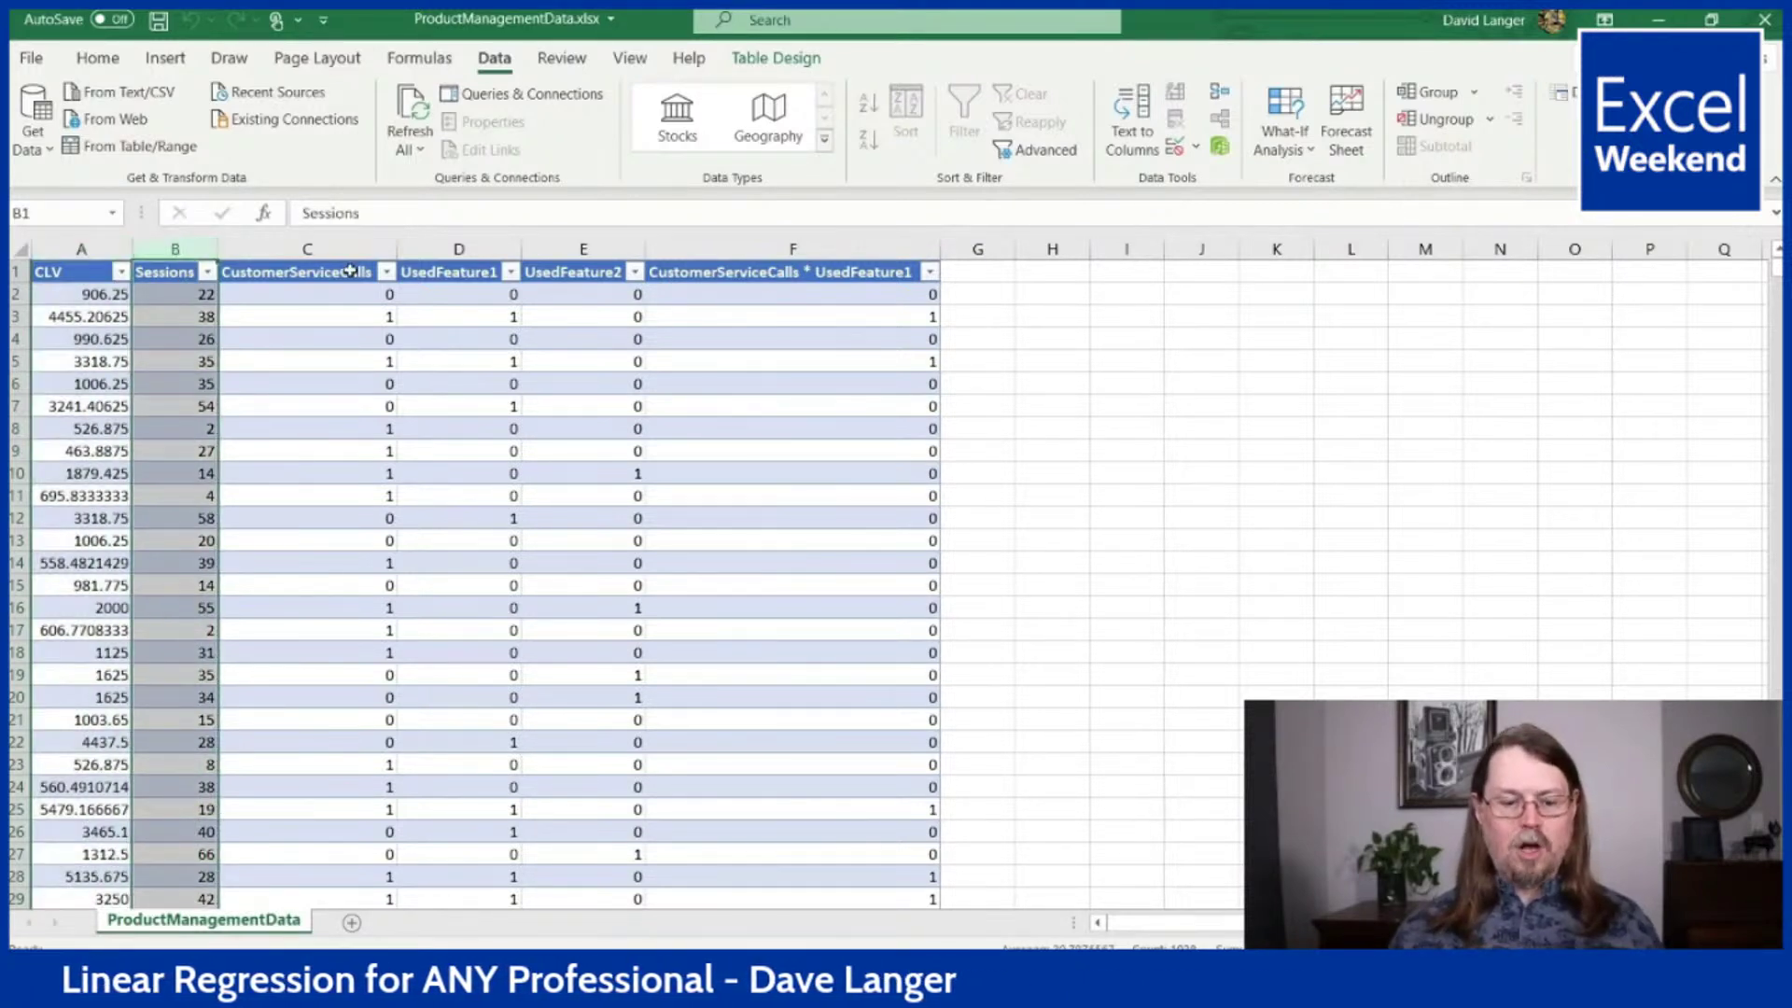
{"action": "left_click", "coordinate": [778, 245], "text": "shift"}
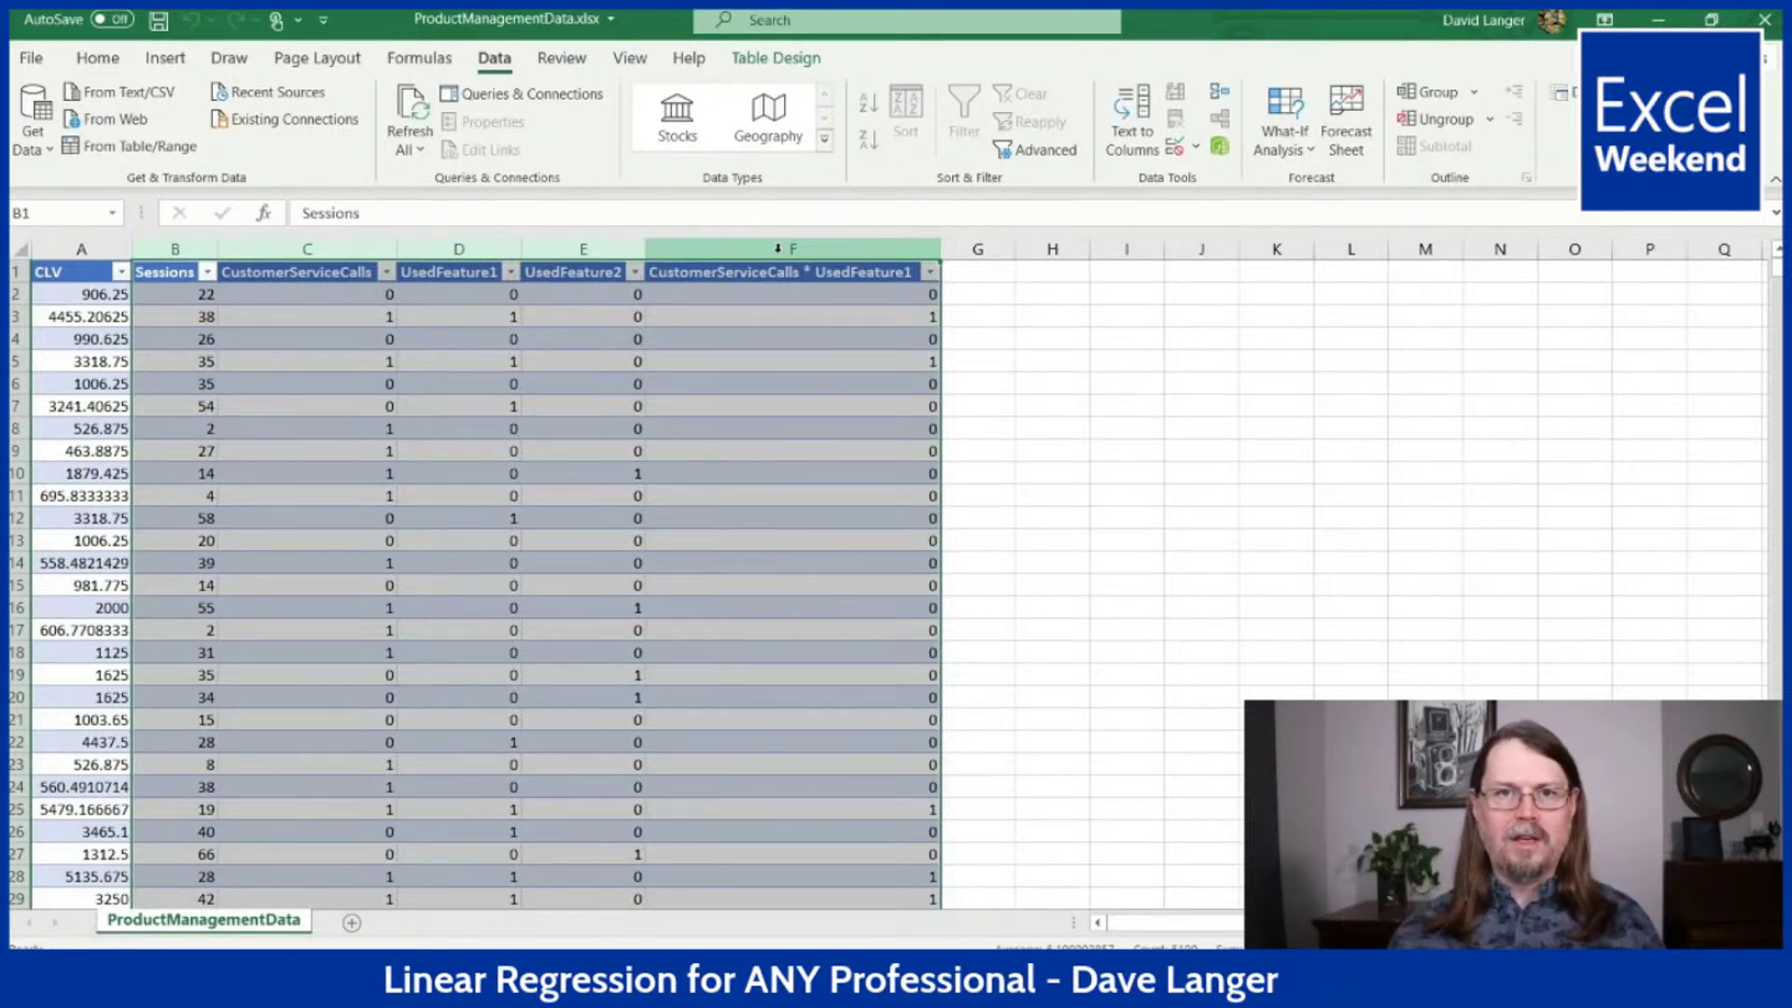
{"action": "left_click", "coordinate": [16, 294]}
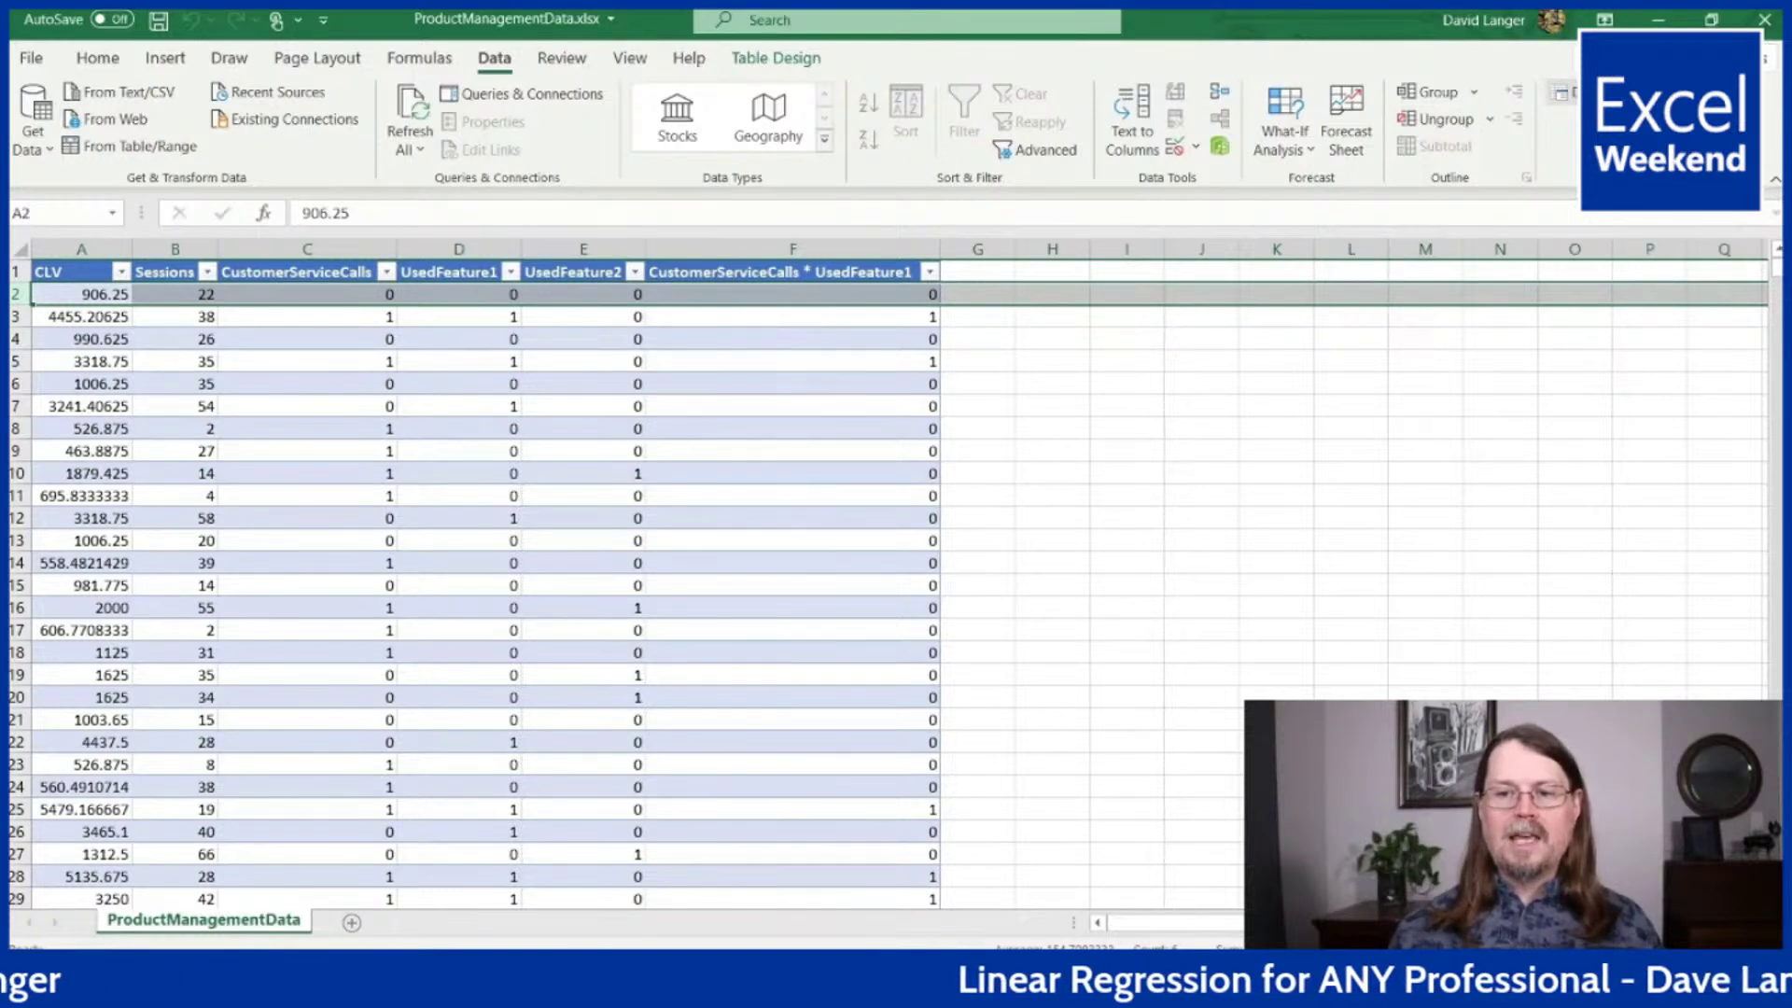
- Set up a Correlation analysis on columns A to C, grouped by columns, with labels in the first row
{"action": "left_click", "coordinate": [1564, 93]}
{"action": "mouse_move", "coordinate": [1030, 353]}
{"action": "left_mouse_down"}
{"action": "mouse_move", "coordinate": [1032, 432]}
{"action": "mouse_move", "coordinate": [1040, 326]}
{"action": "left_mouse_up"}
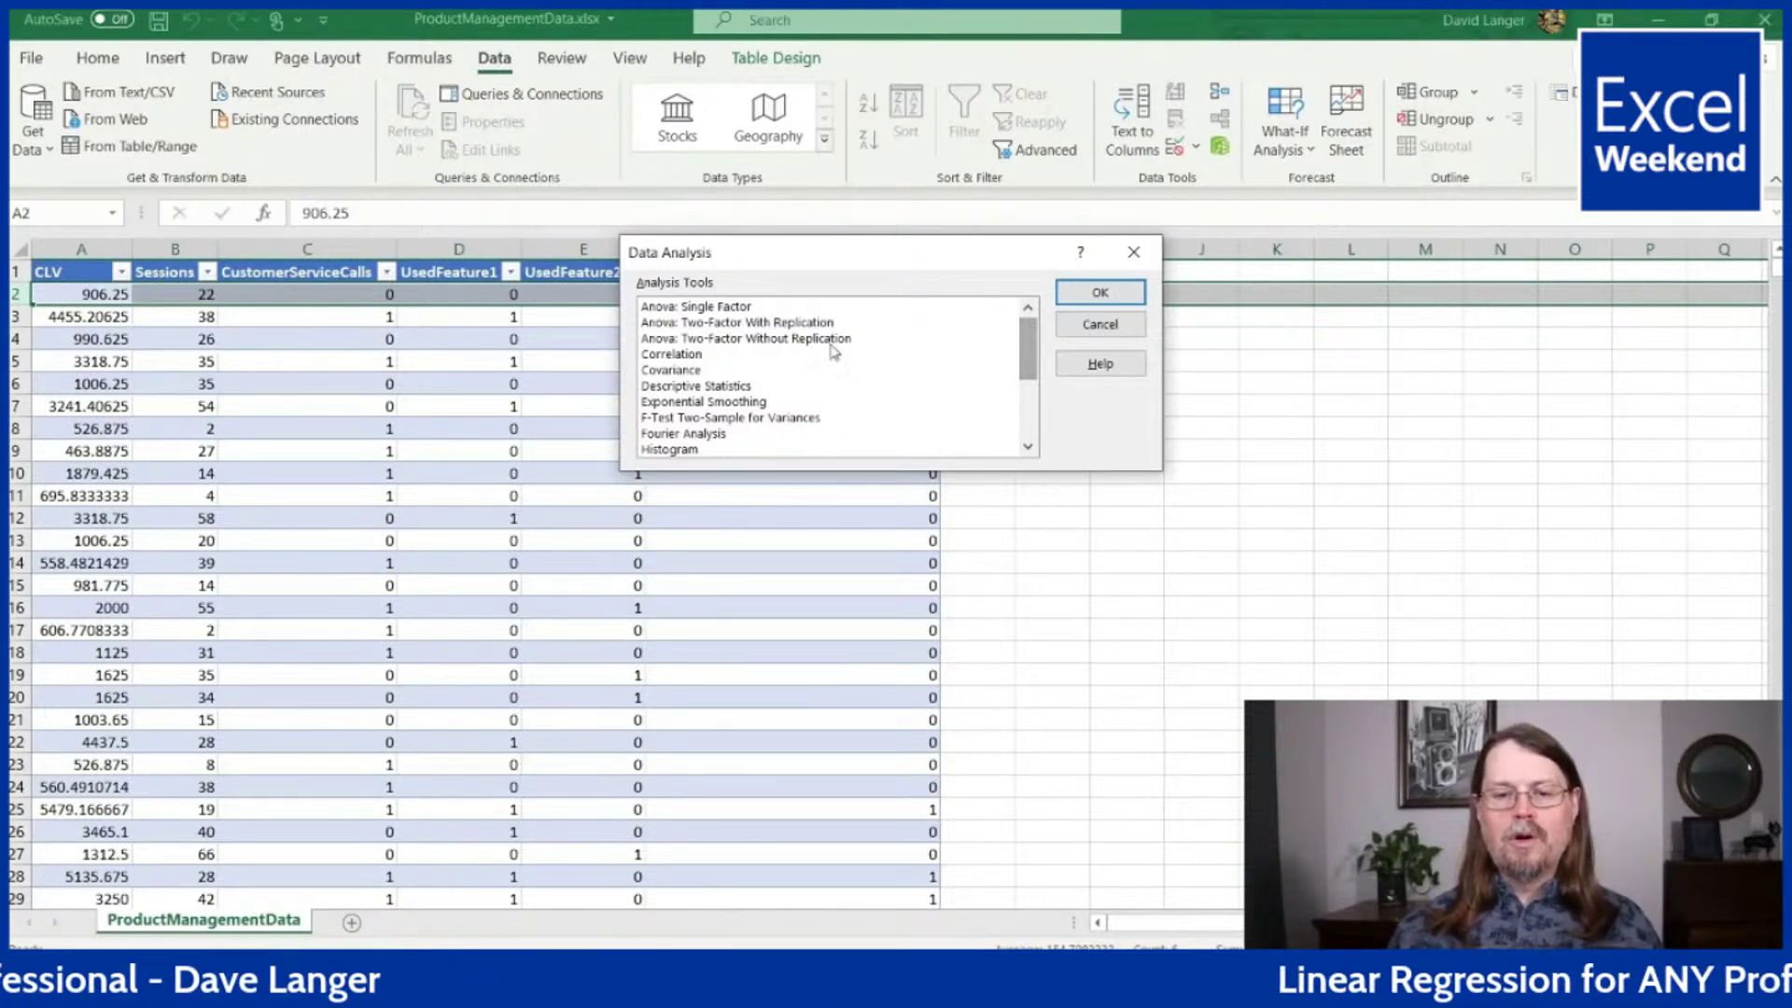
{"action": "left_click", "coordinate": [689, 357]}
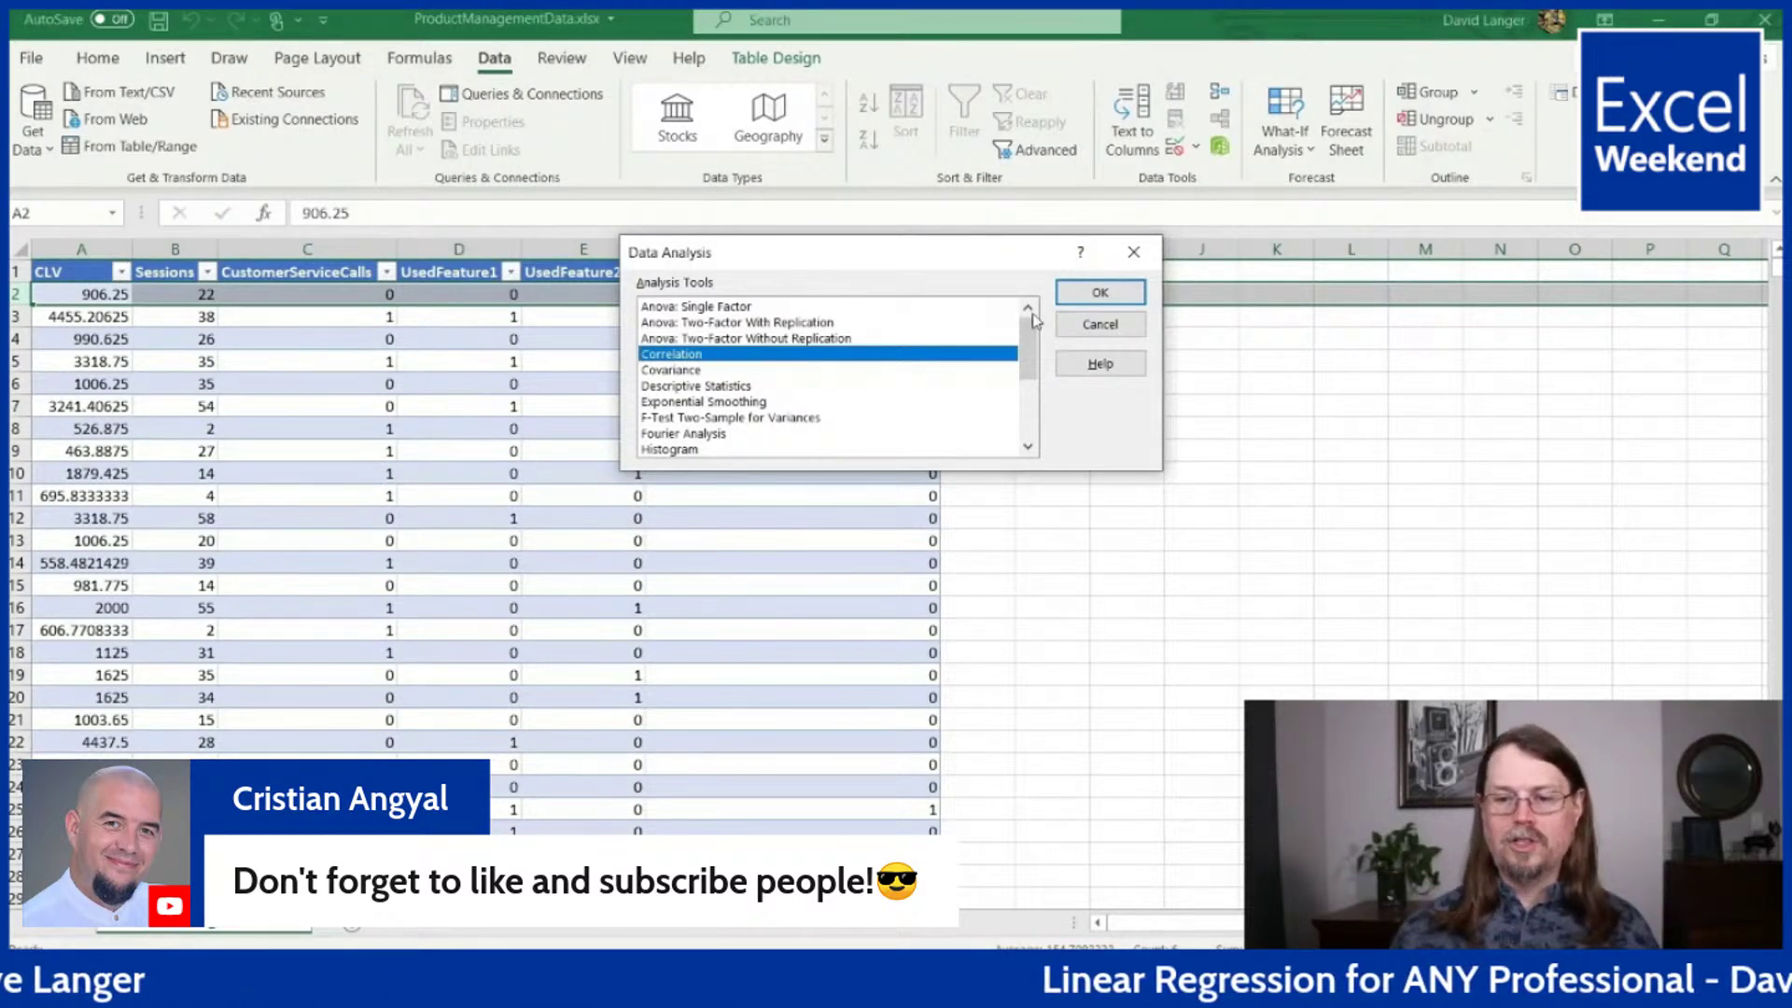
{"action": "left_click", "coordinate": [1072, 303]}
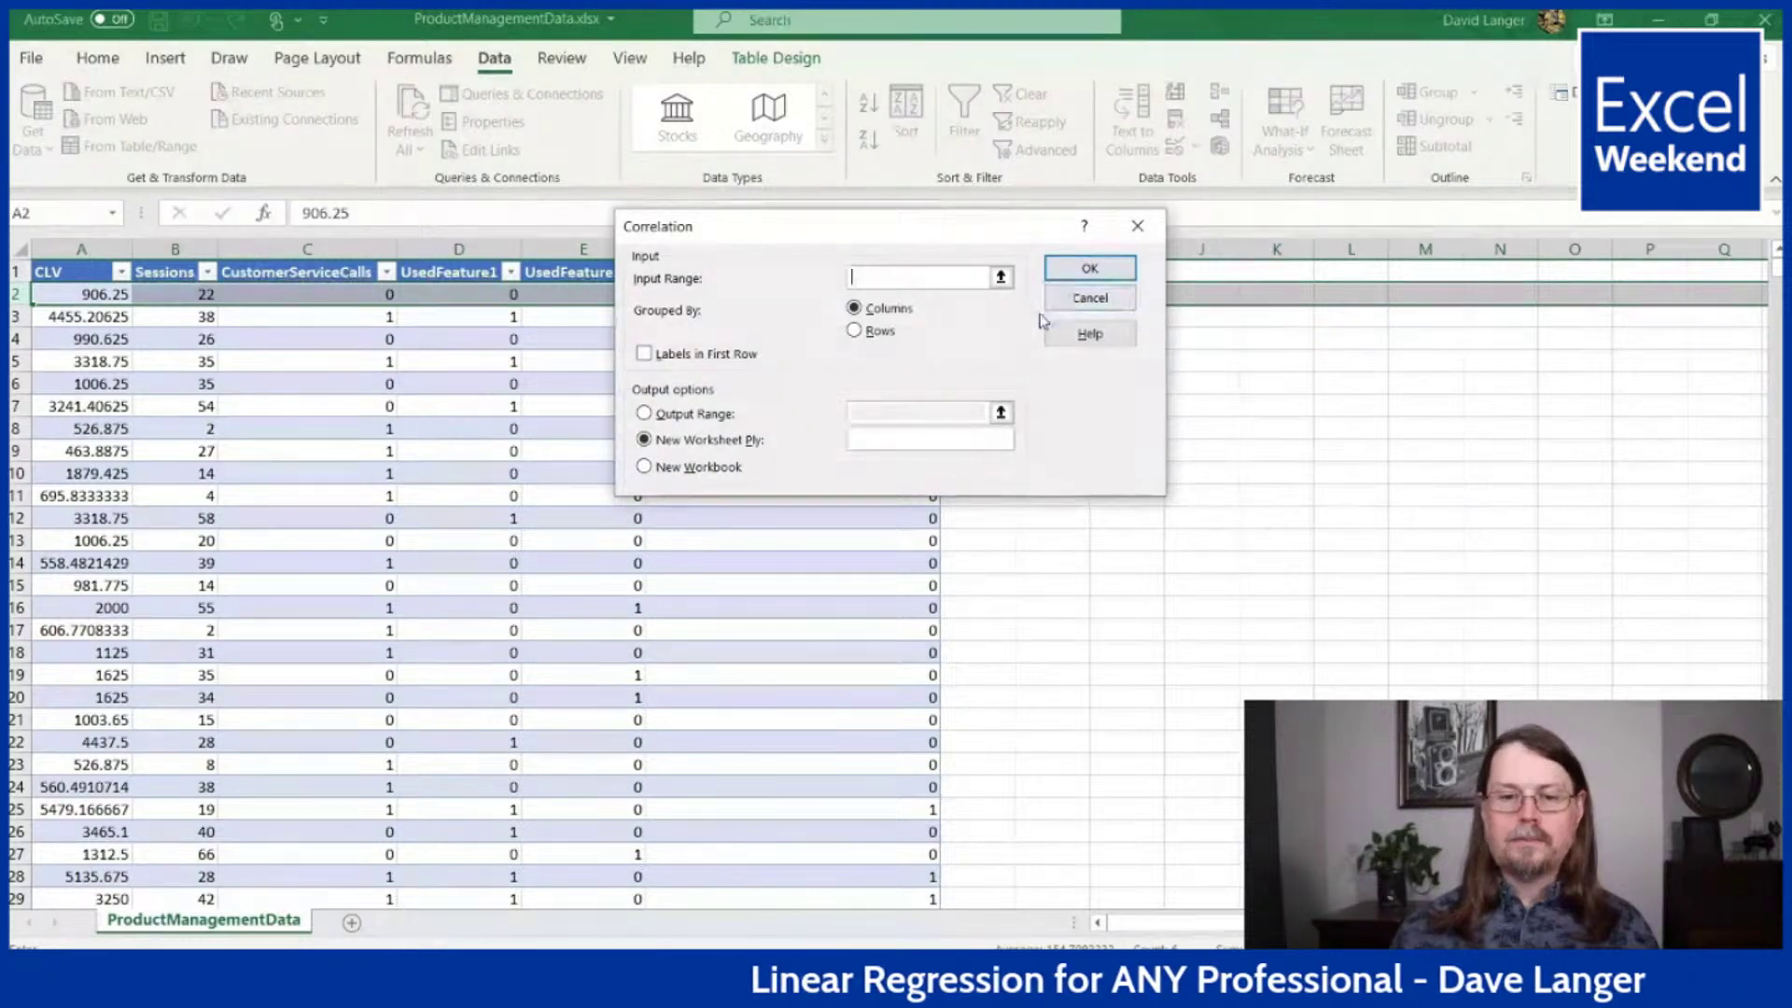
{"action": "left_click", "coordinate": [1002, 278]}
{"action": "left_click", "coordinate": [175, 249]}
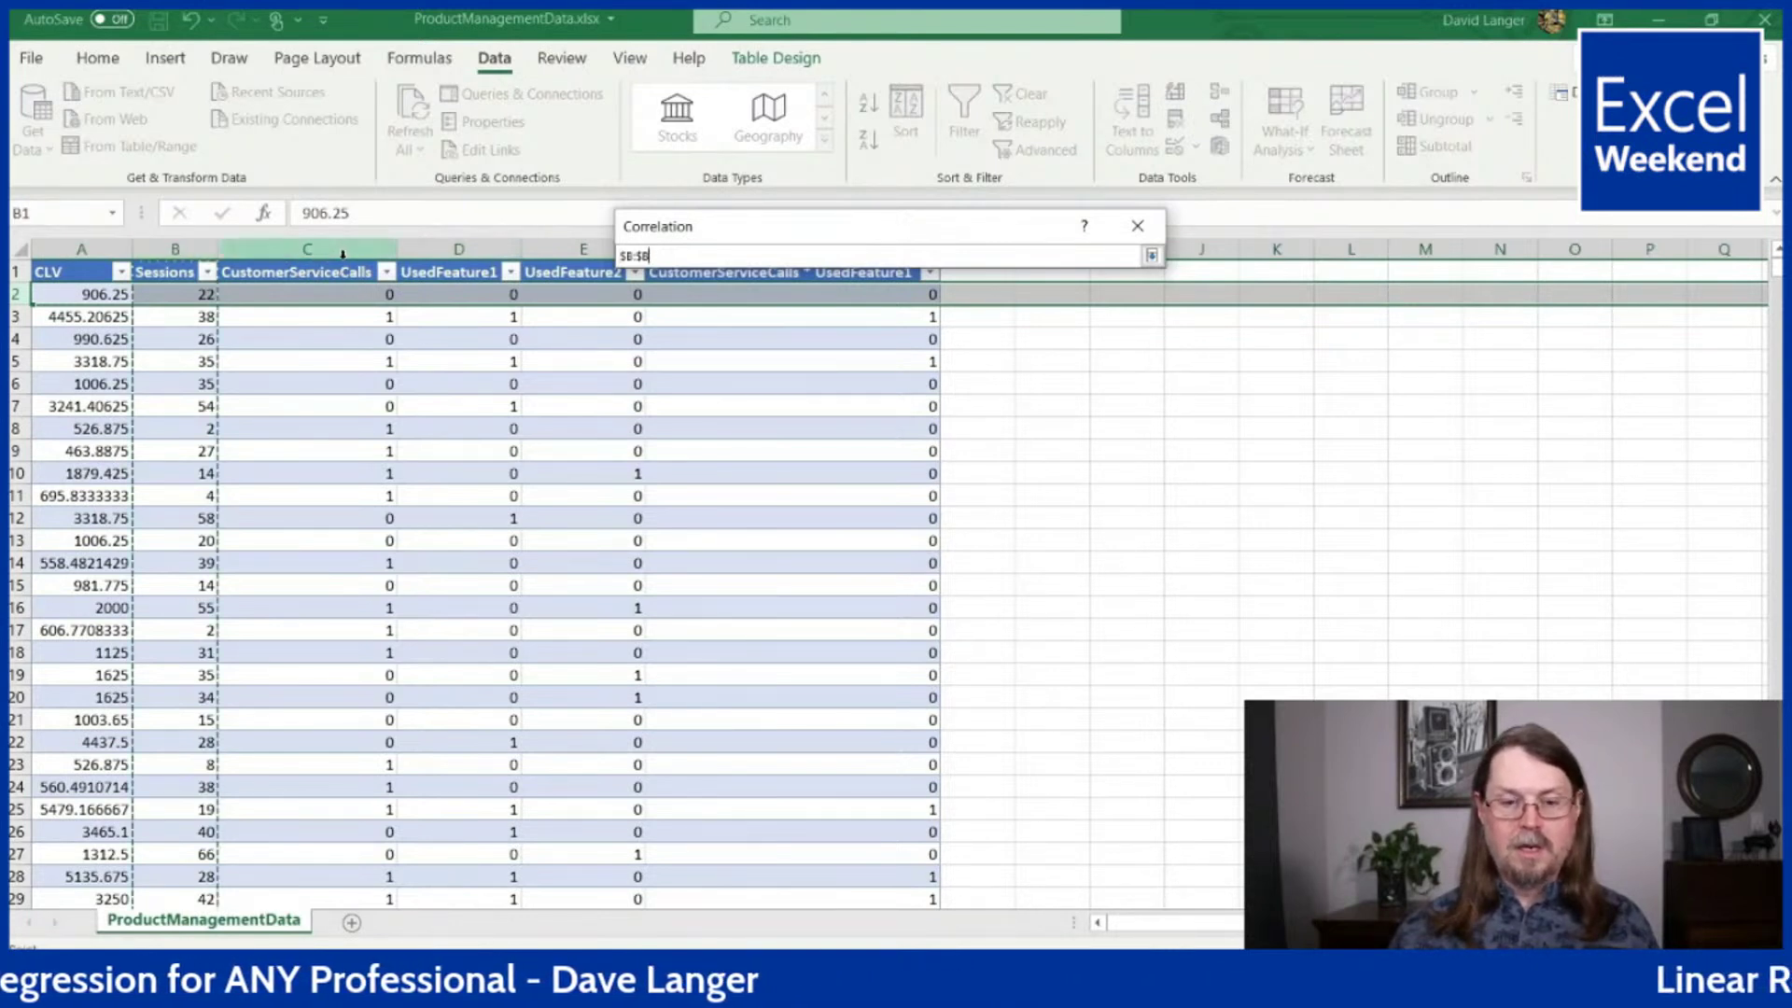
{"action": "left_click_drag", "start_coordinate": [81, 249], "coordinate": [251, 244]}
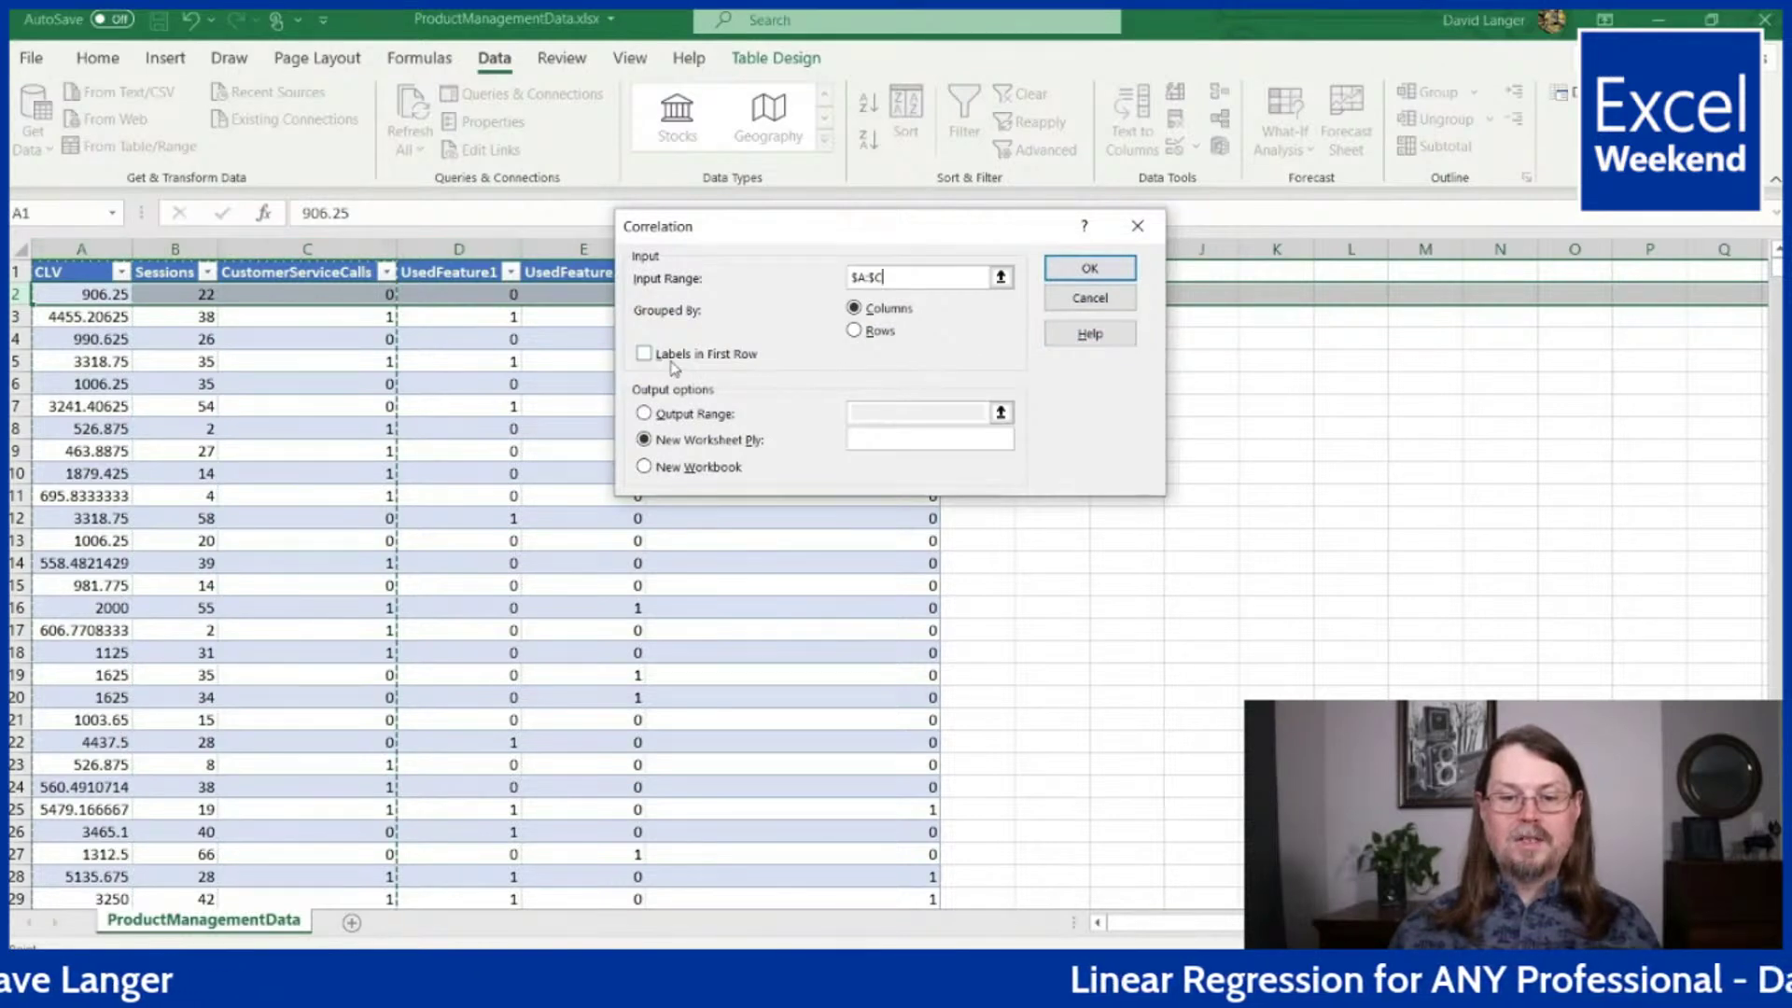
{"action": "left_click", "coordinate": [644, 353]}
- Set the correlation's output range to cell H2 and run the analysis
{"action": "left_click_drag", "start_coordinate": [758, 236], "coordinate": [371, 204]}
{"action": "left_click", "coordinate": [262, 386]}
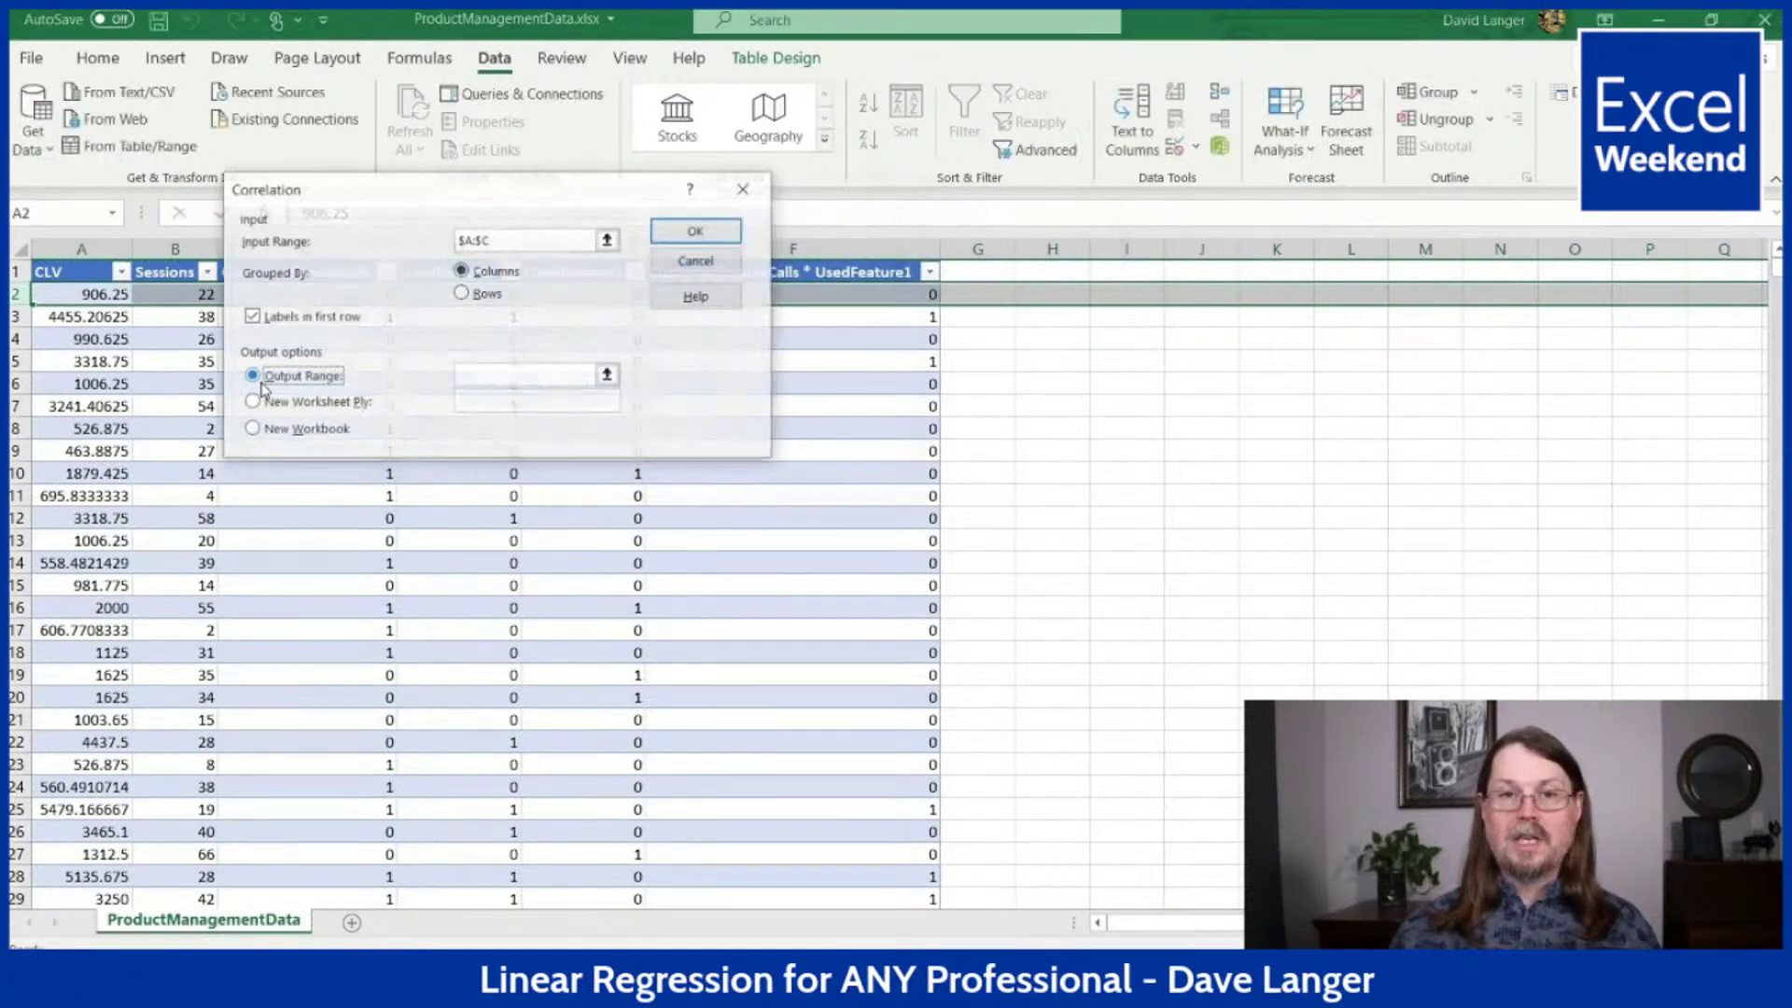
{"action": "left_click", "coordinate": [608, 374]}
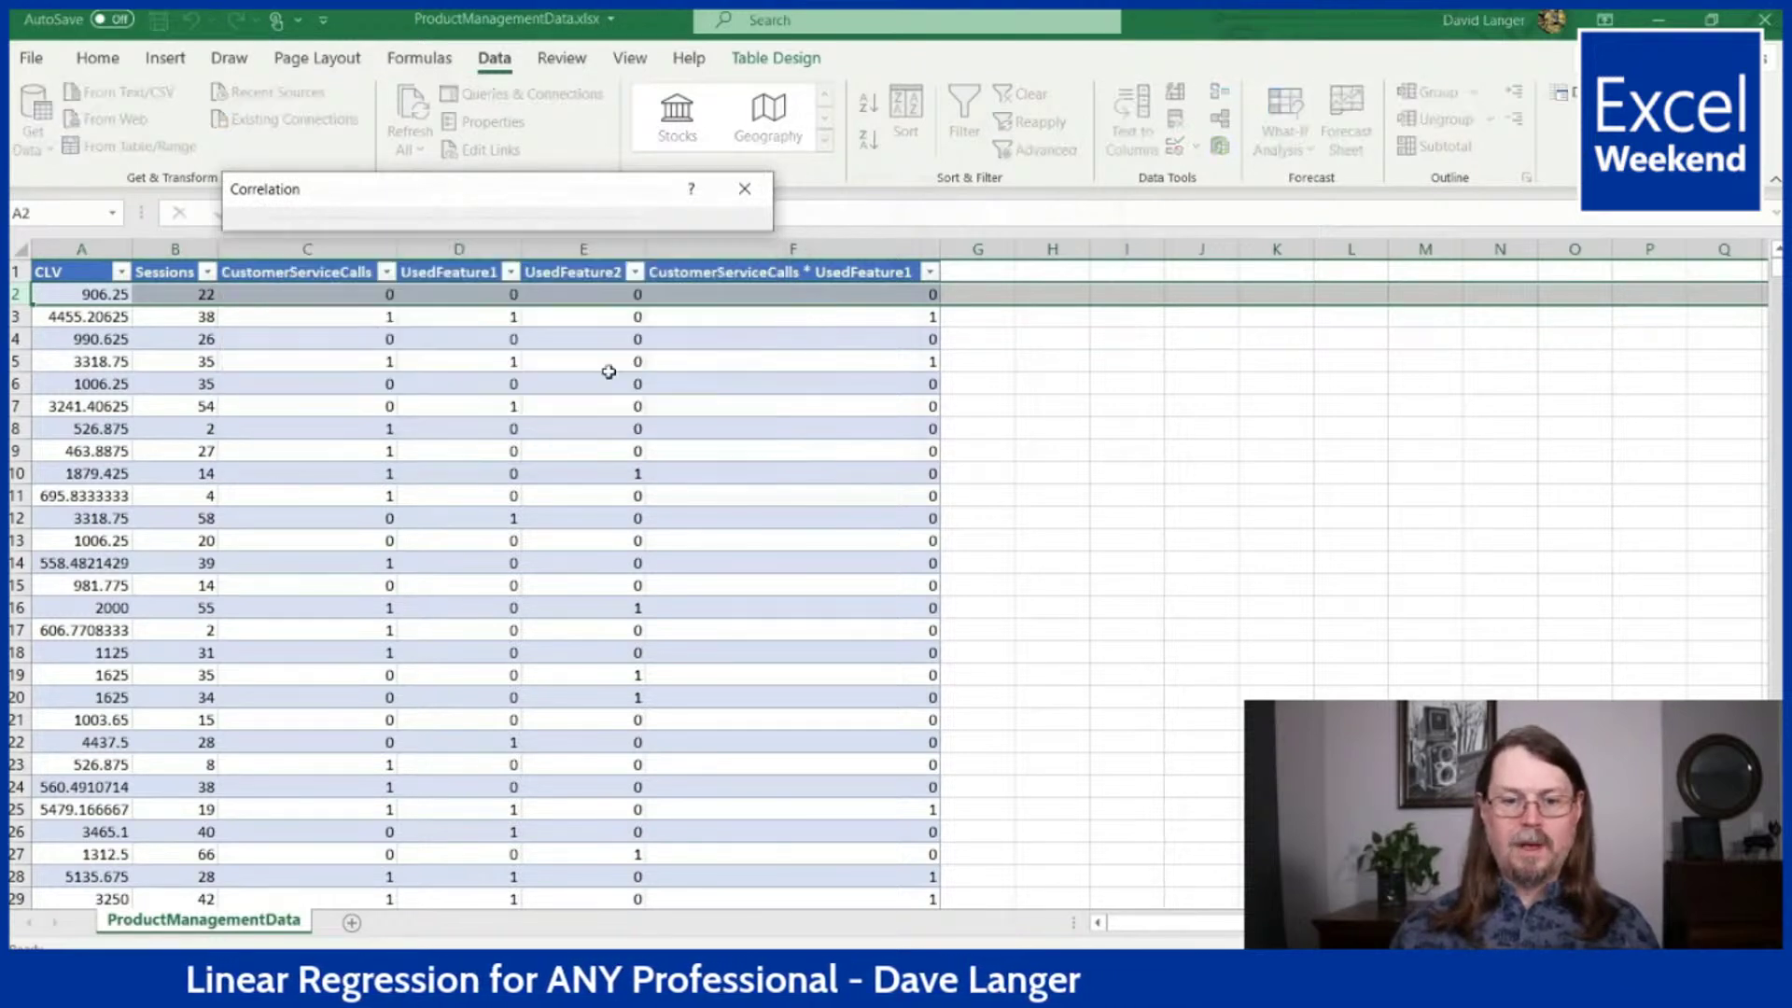
{"action": "left_click", "coordinate": [1061, 292]}
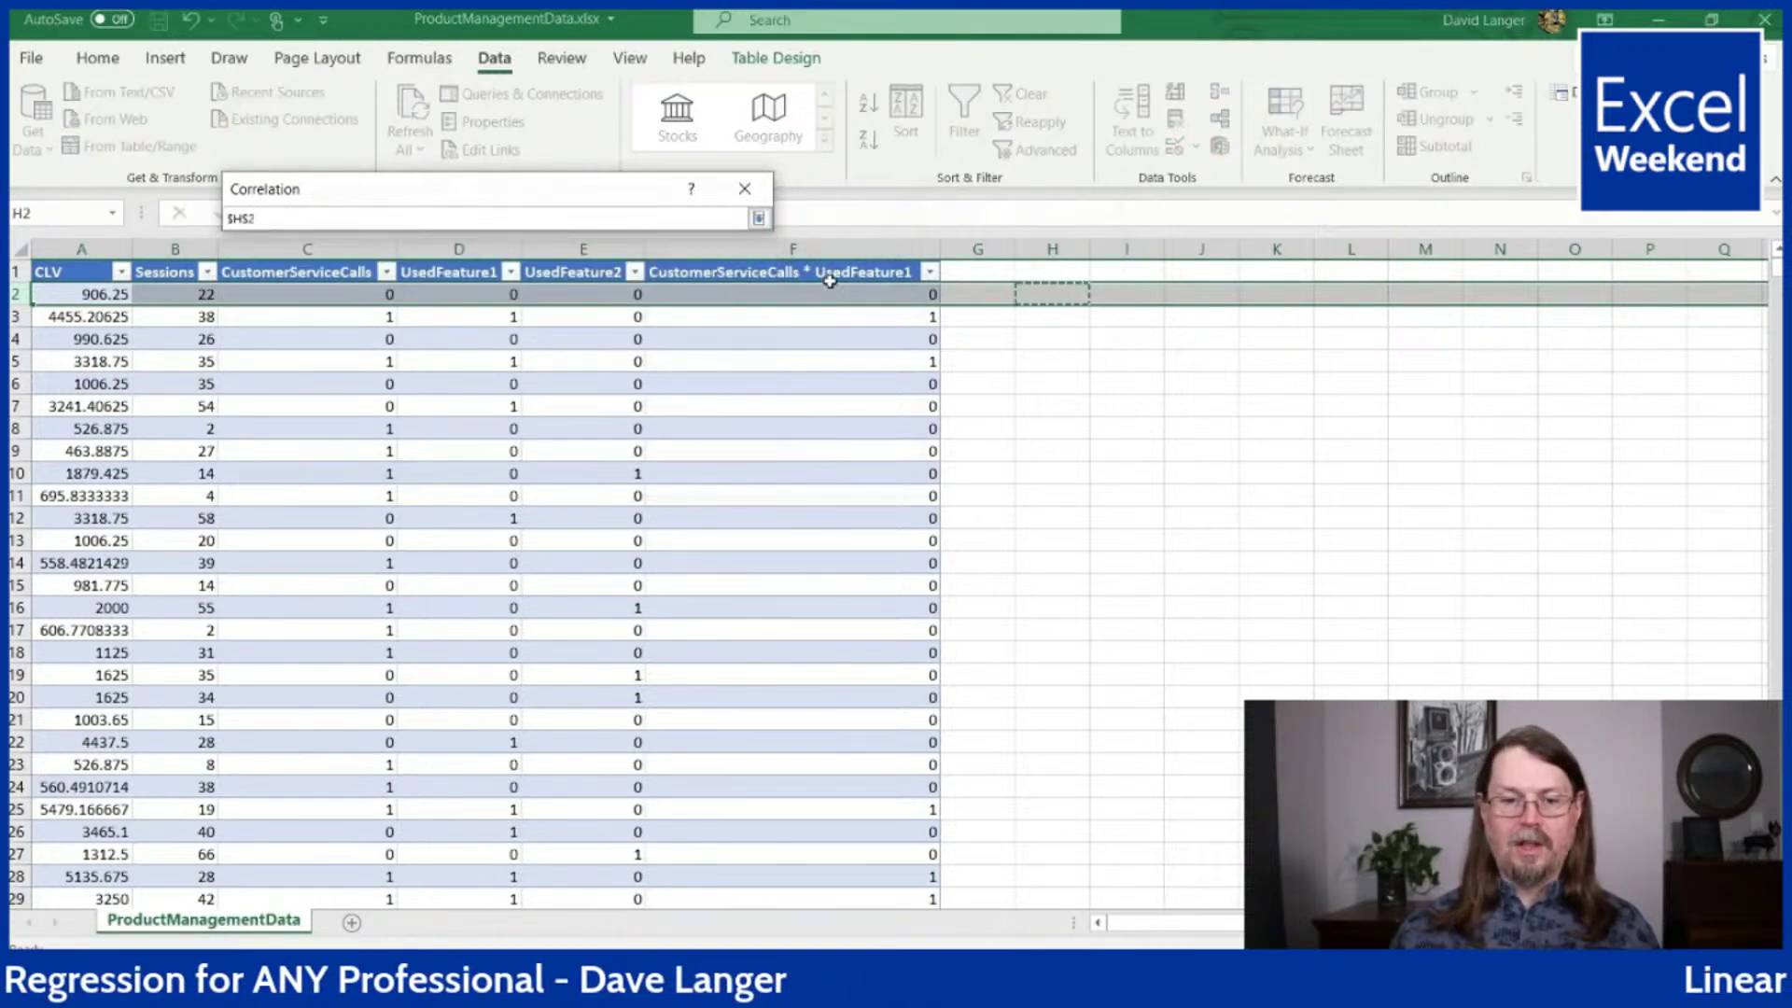
{"action": "left_click", "coordinate": [759, 218]}
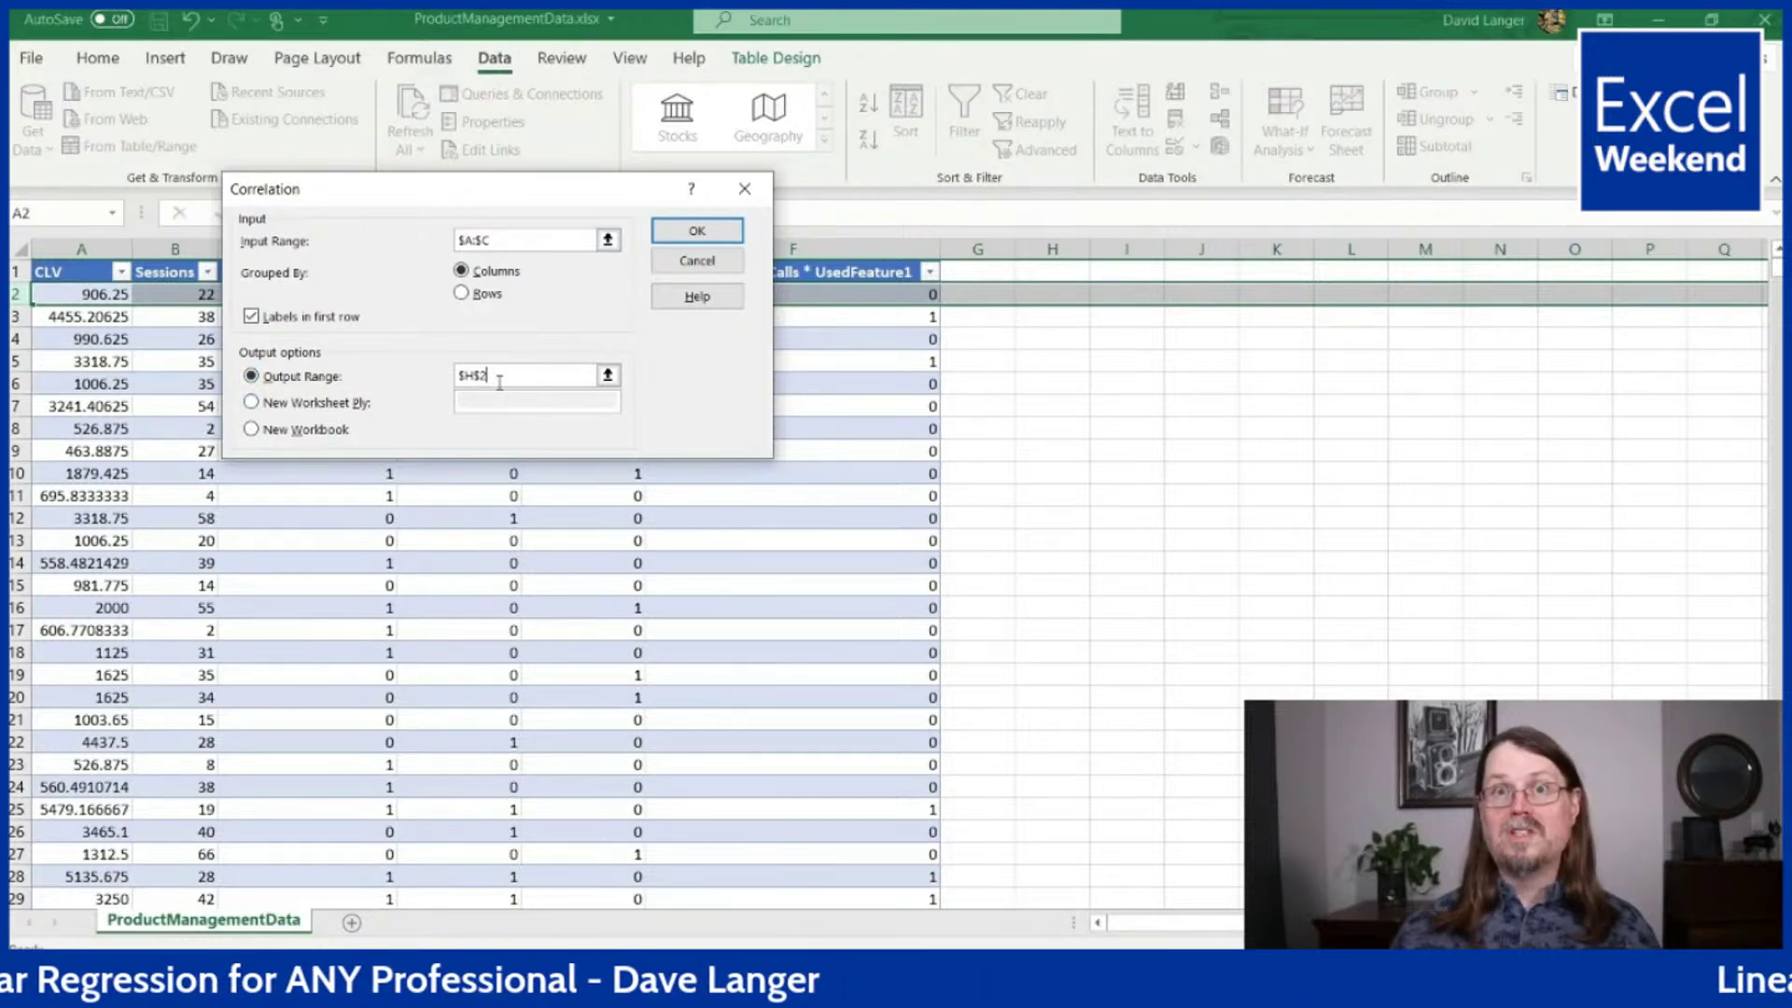
{"action": "left_click", "coordinate": [692, 230]}
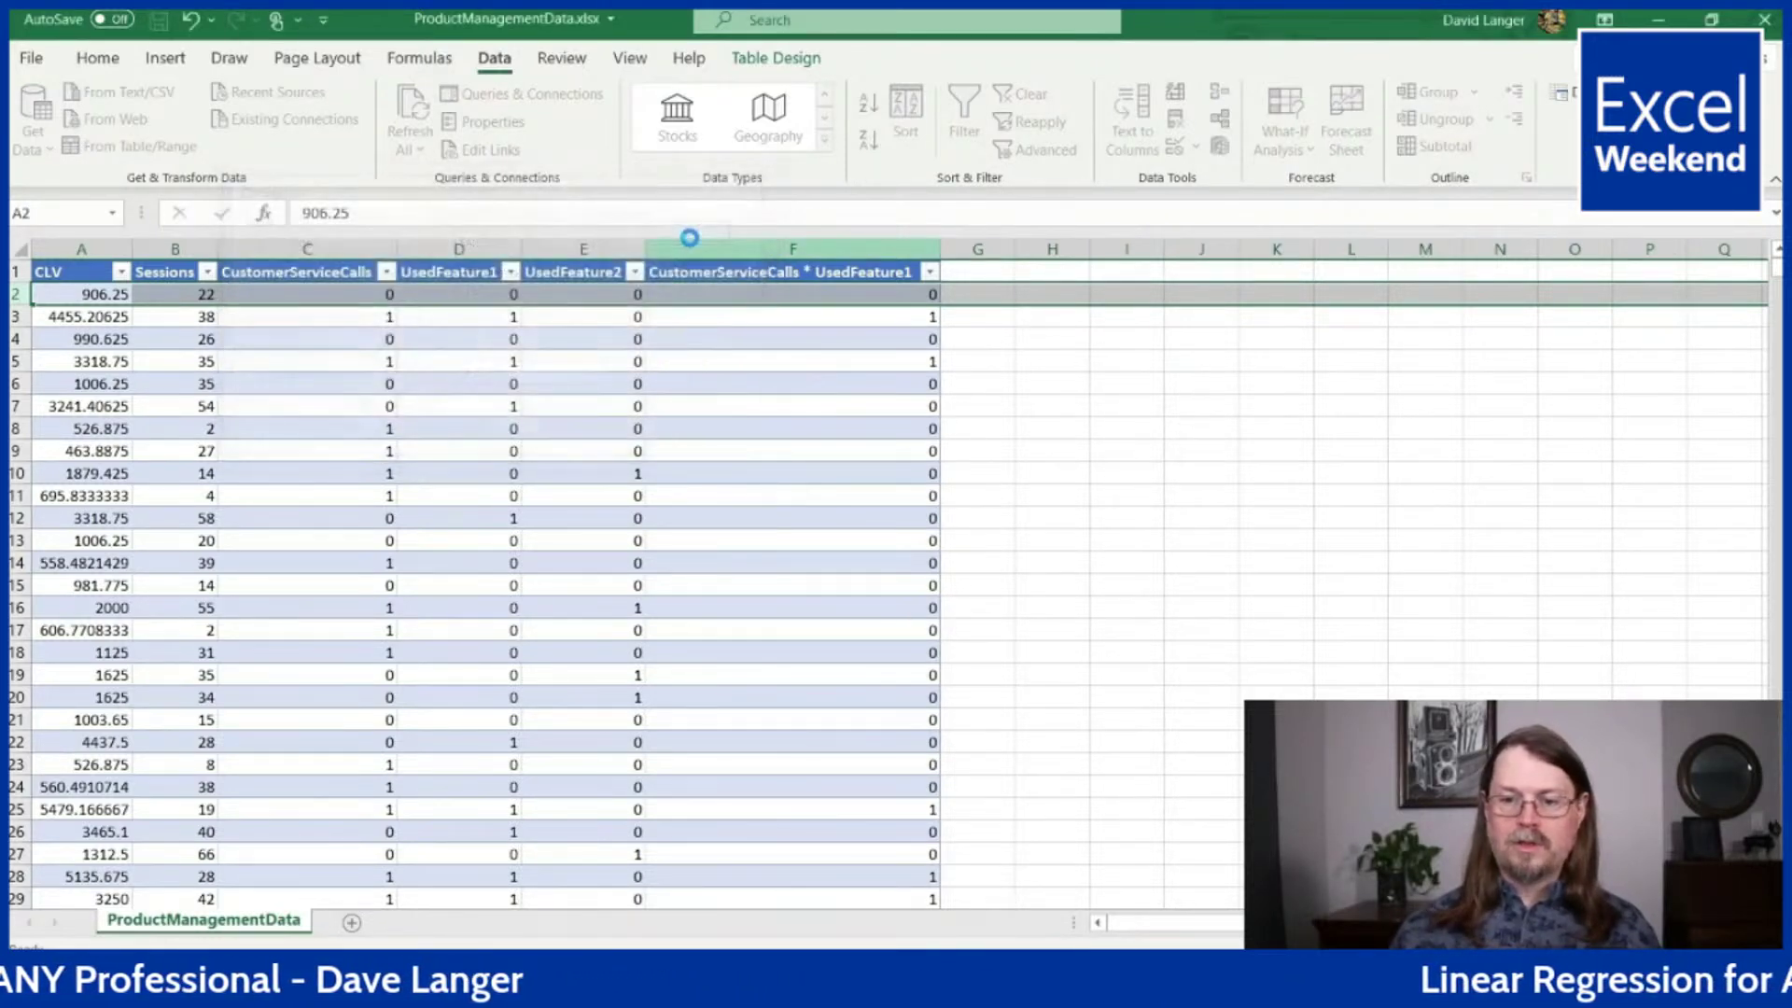
- Autofit columns H to K to the correlation matrix contents and deselect the matrix
{"action": "double_click", "coordinate": [1089, 248]}
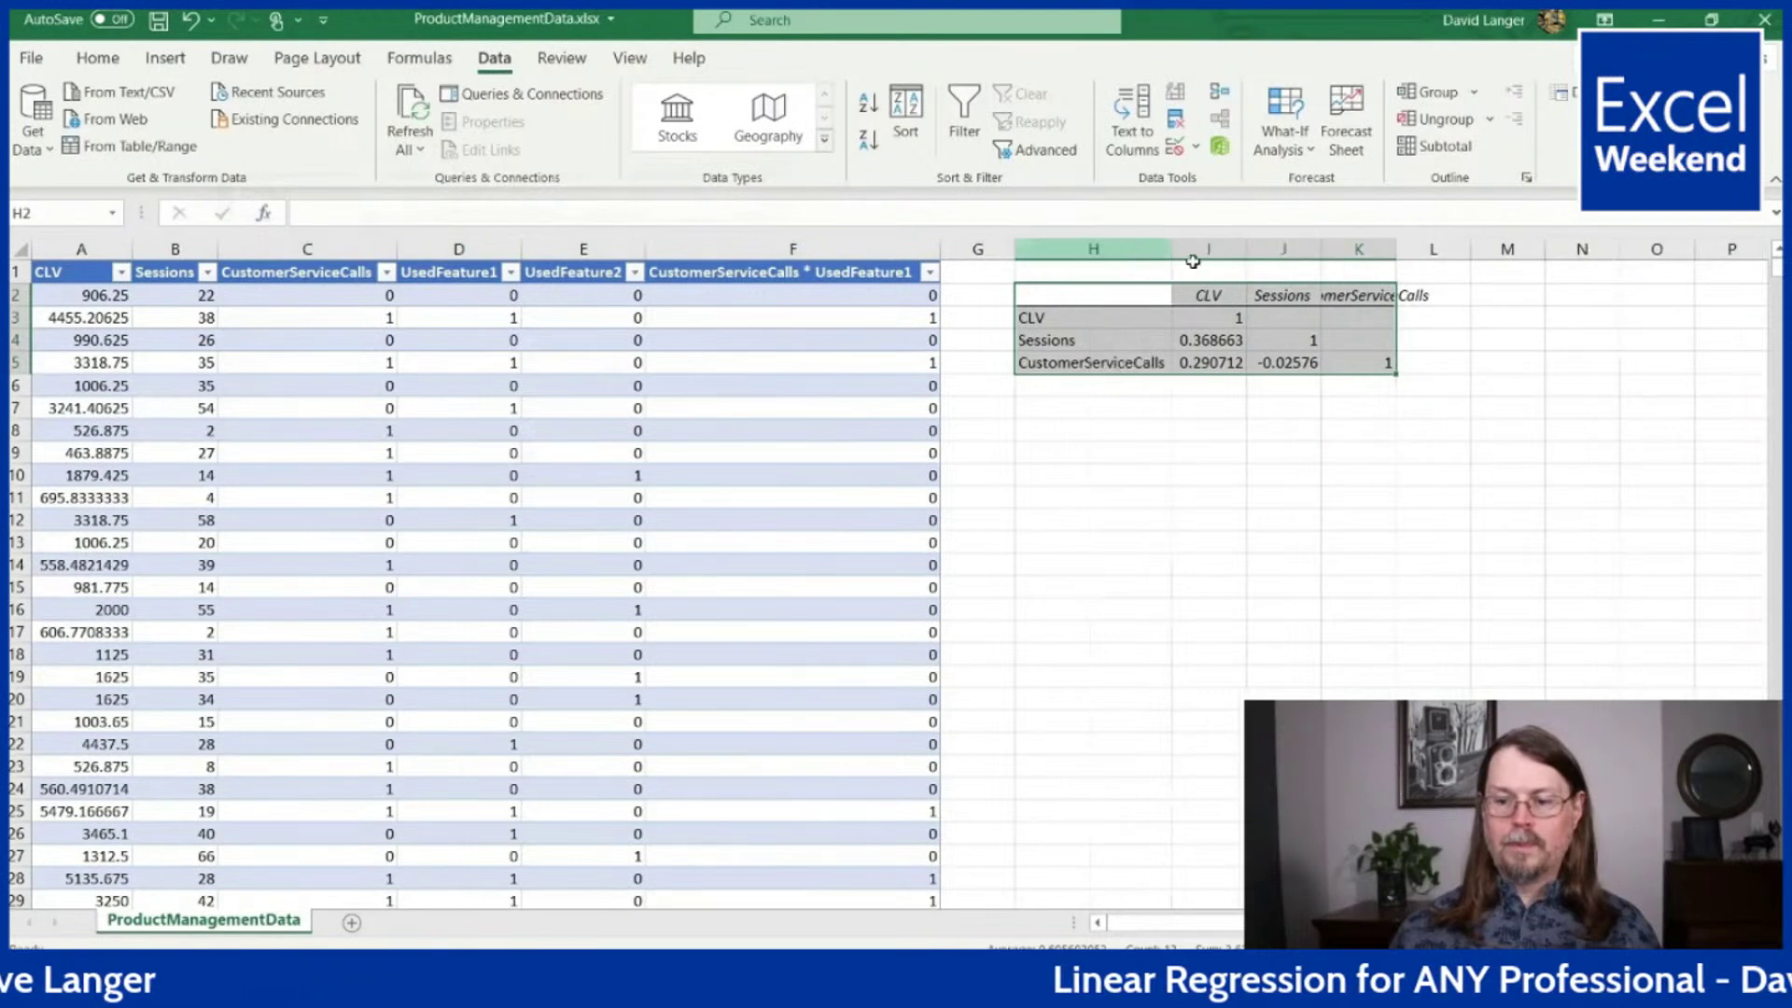
{"action": "double_click", "coordinate": [1247, 249]}
{"action": "double_click", "coordinate": [1347, 252]}
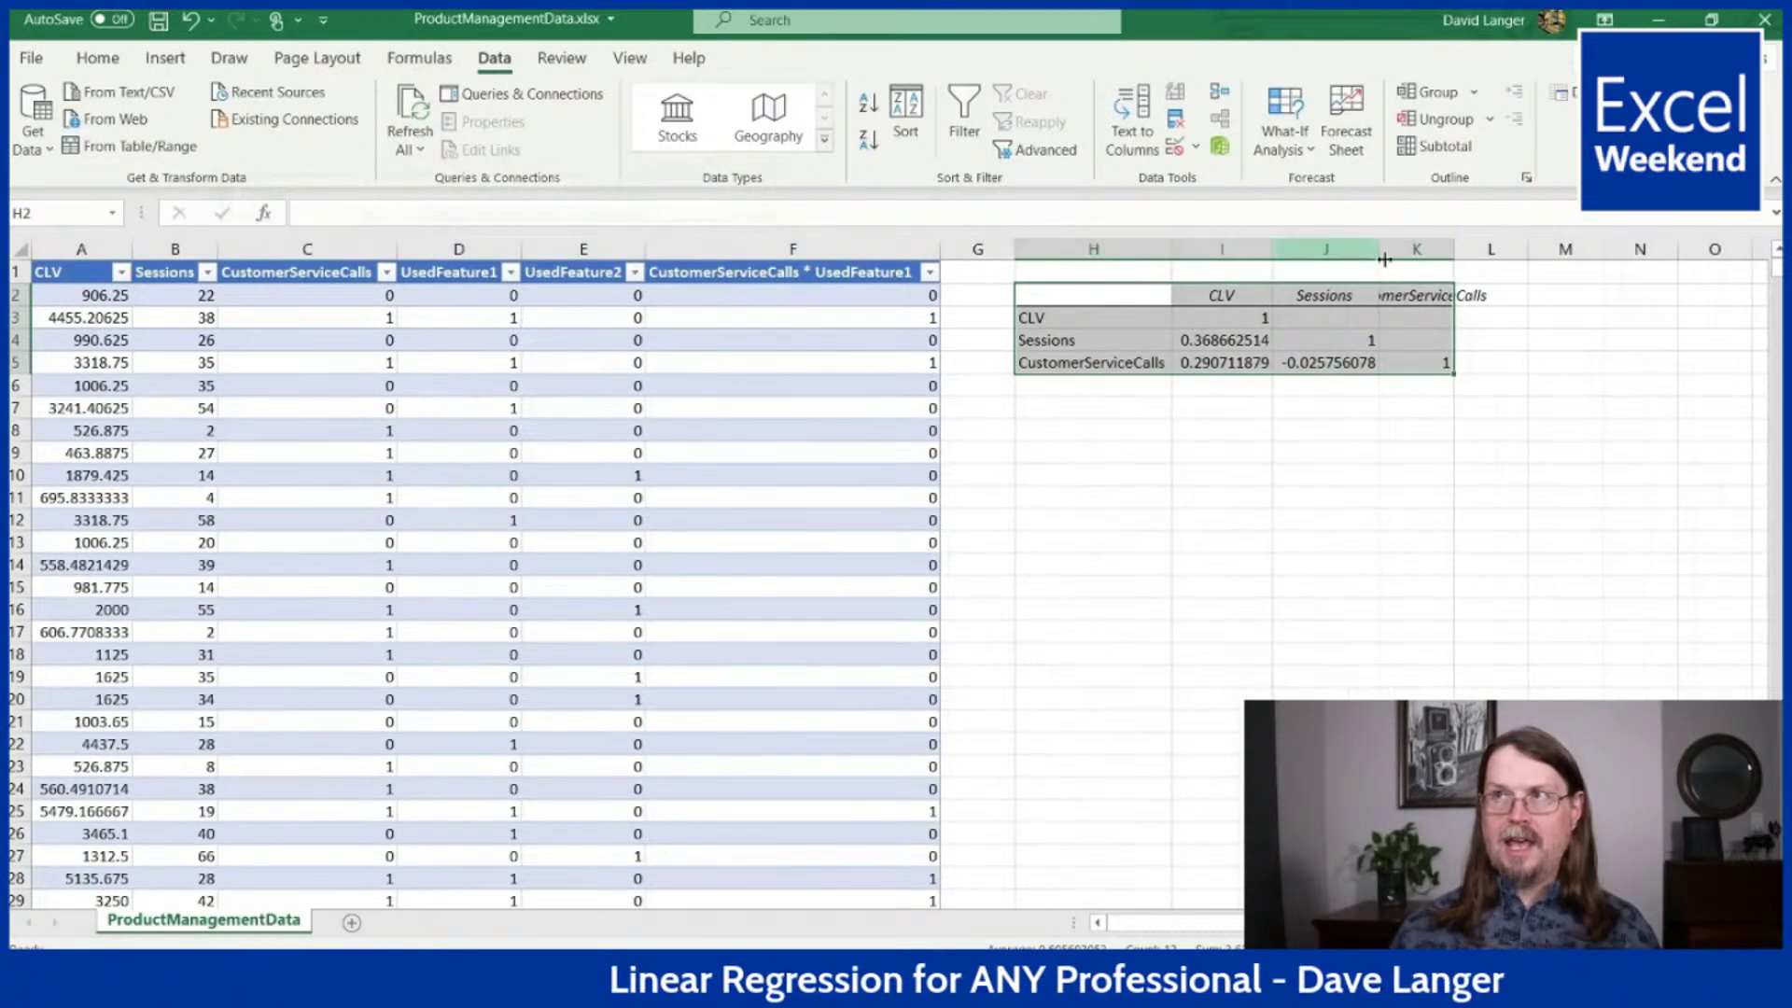
{"action": "double_click", "coordinate": [1453, 249]}
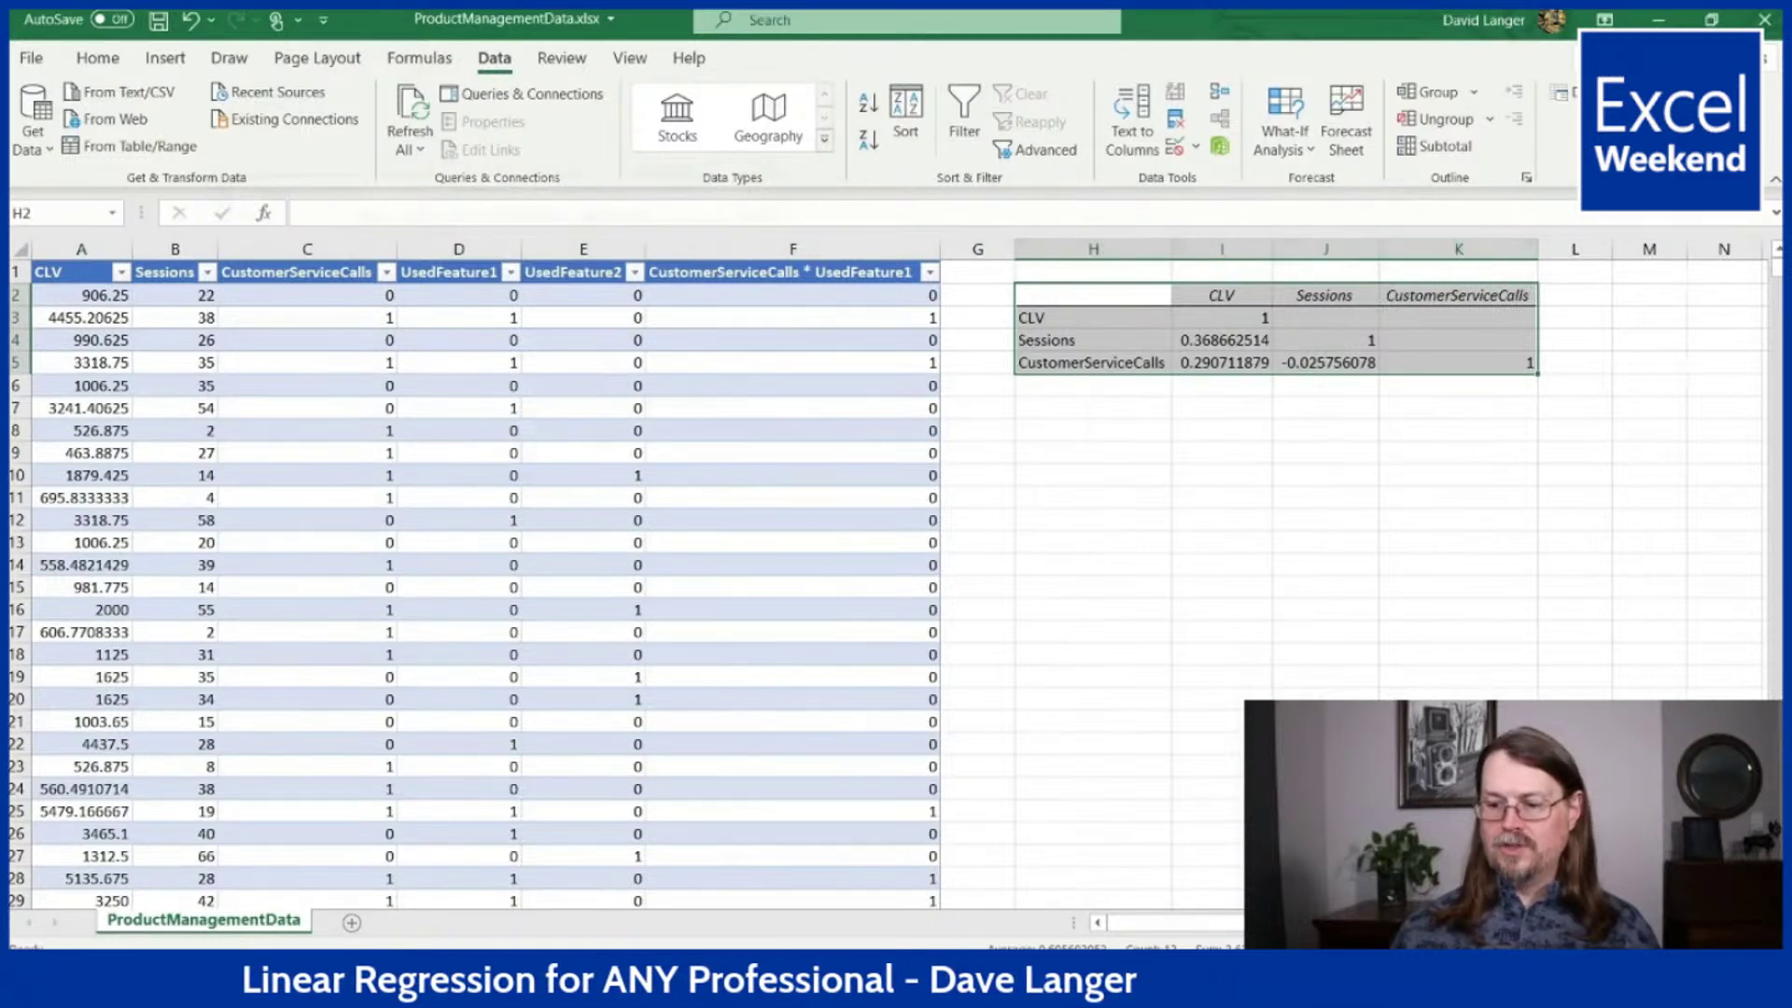
{"action": "scroll", "coordinate": [1668, 690], "scroll_direction": "up", "scroll_amount": 1}
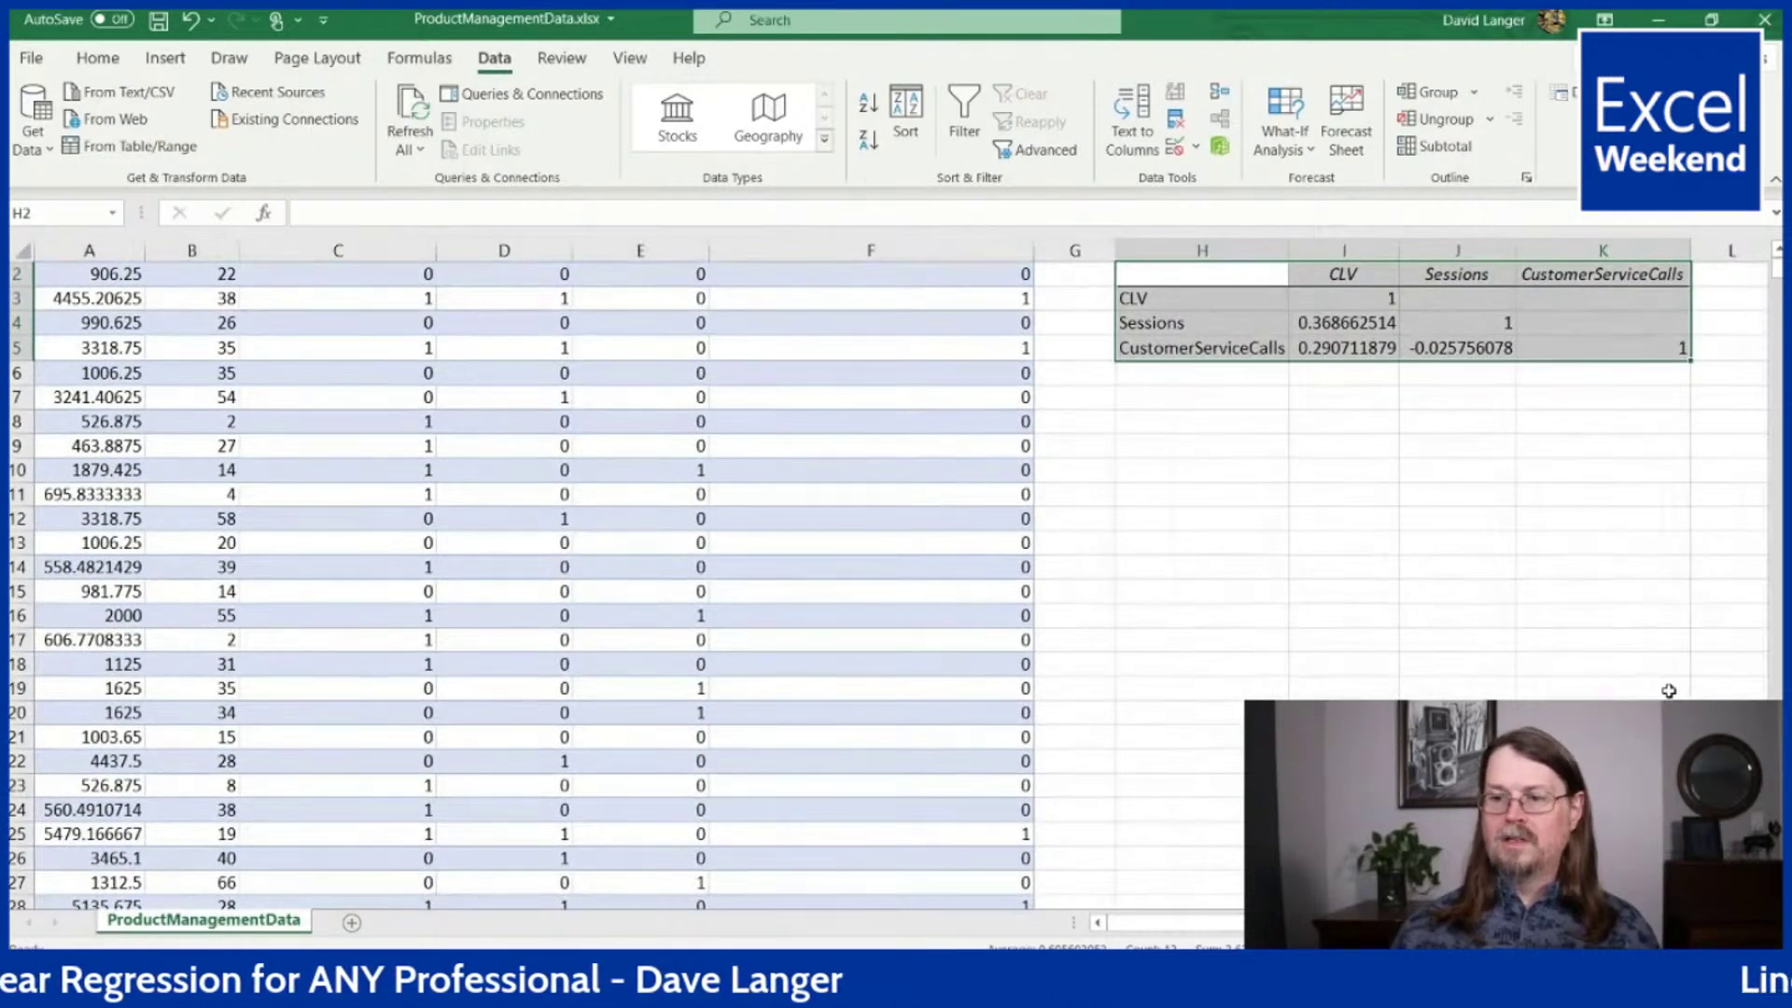
{"action": "scroll", "coordinate": [1668, 691], "scroll_direction": "up", "scroll_amount": 1}
{"action": "scroll", "coordinate": [925, 481], "scroll_direction": "right", "scroll_amount": 6}
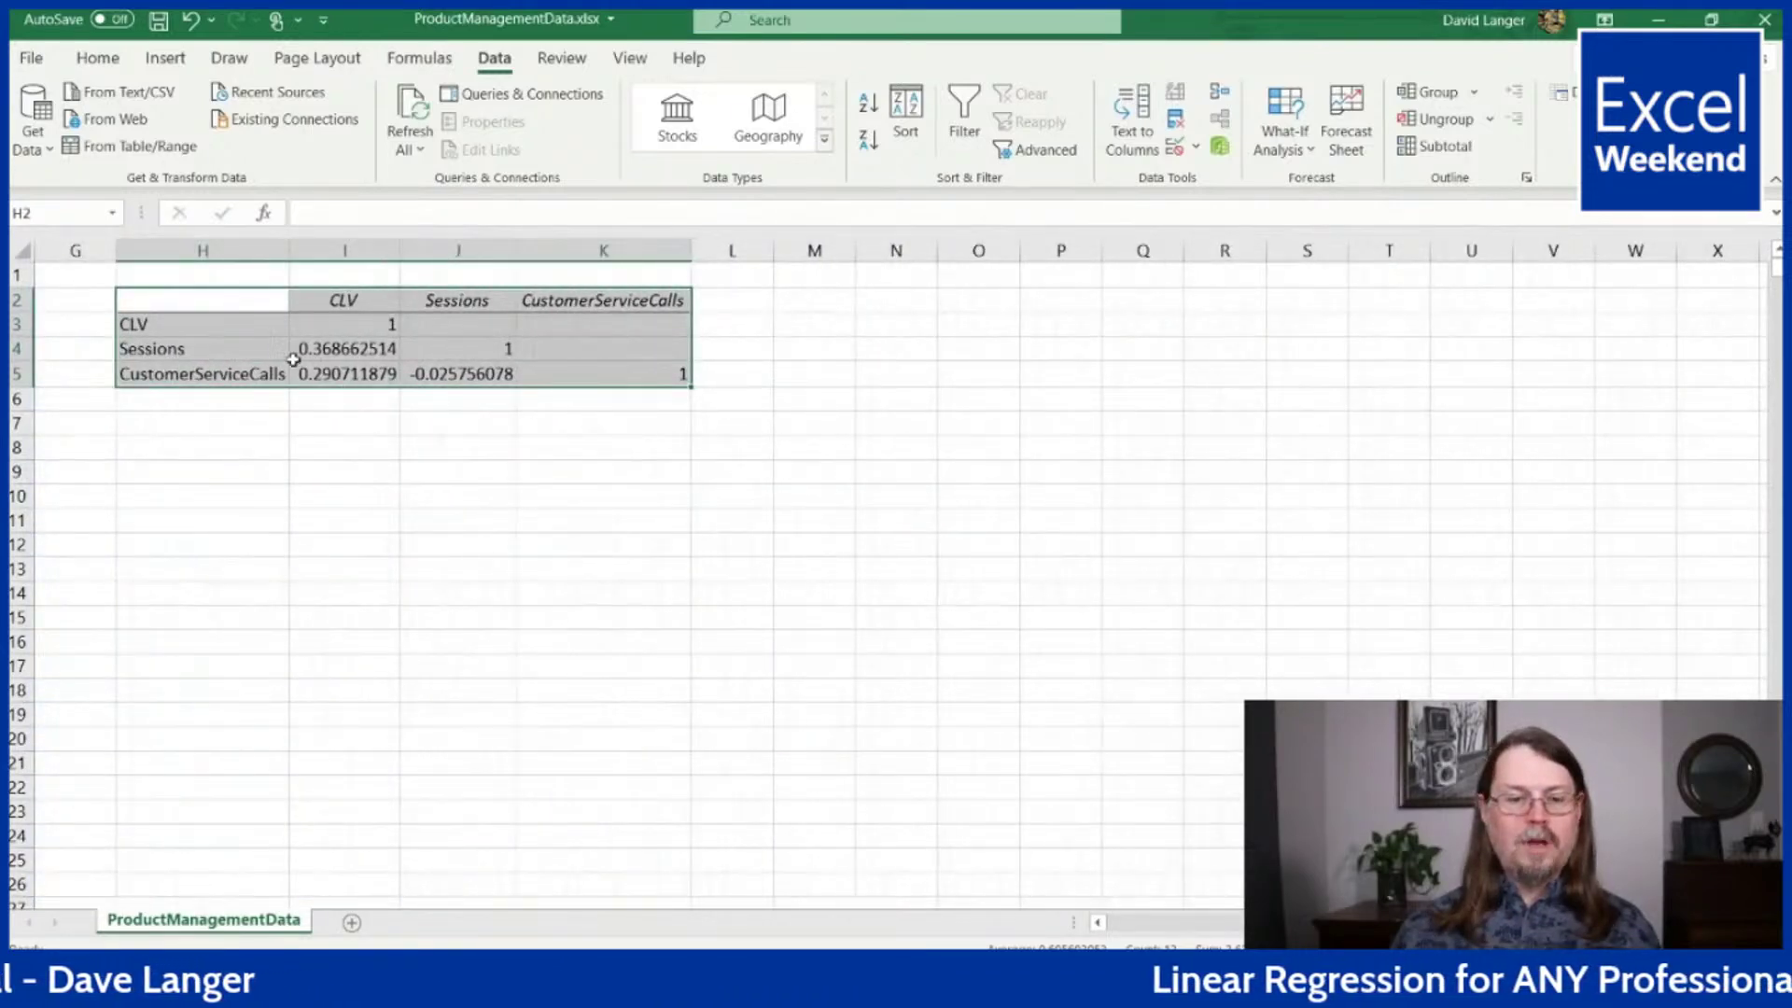
{"action": "left_click", "coordinate": [408, 447]}
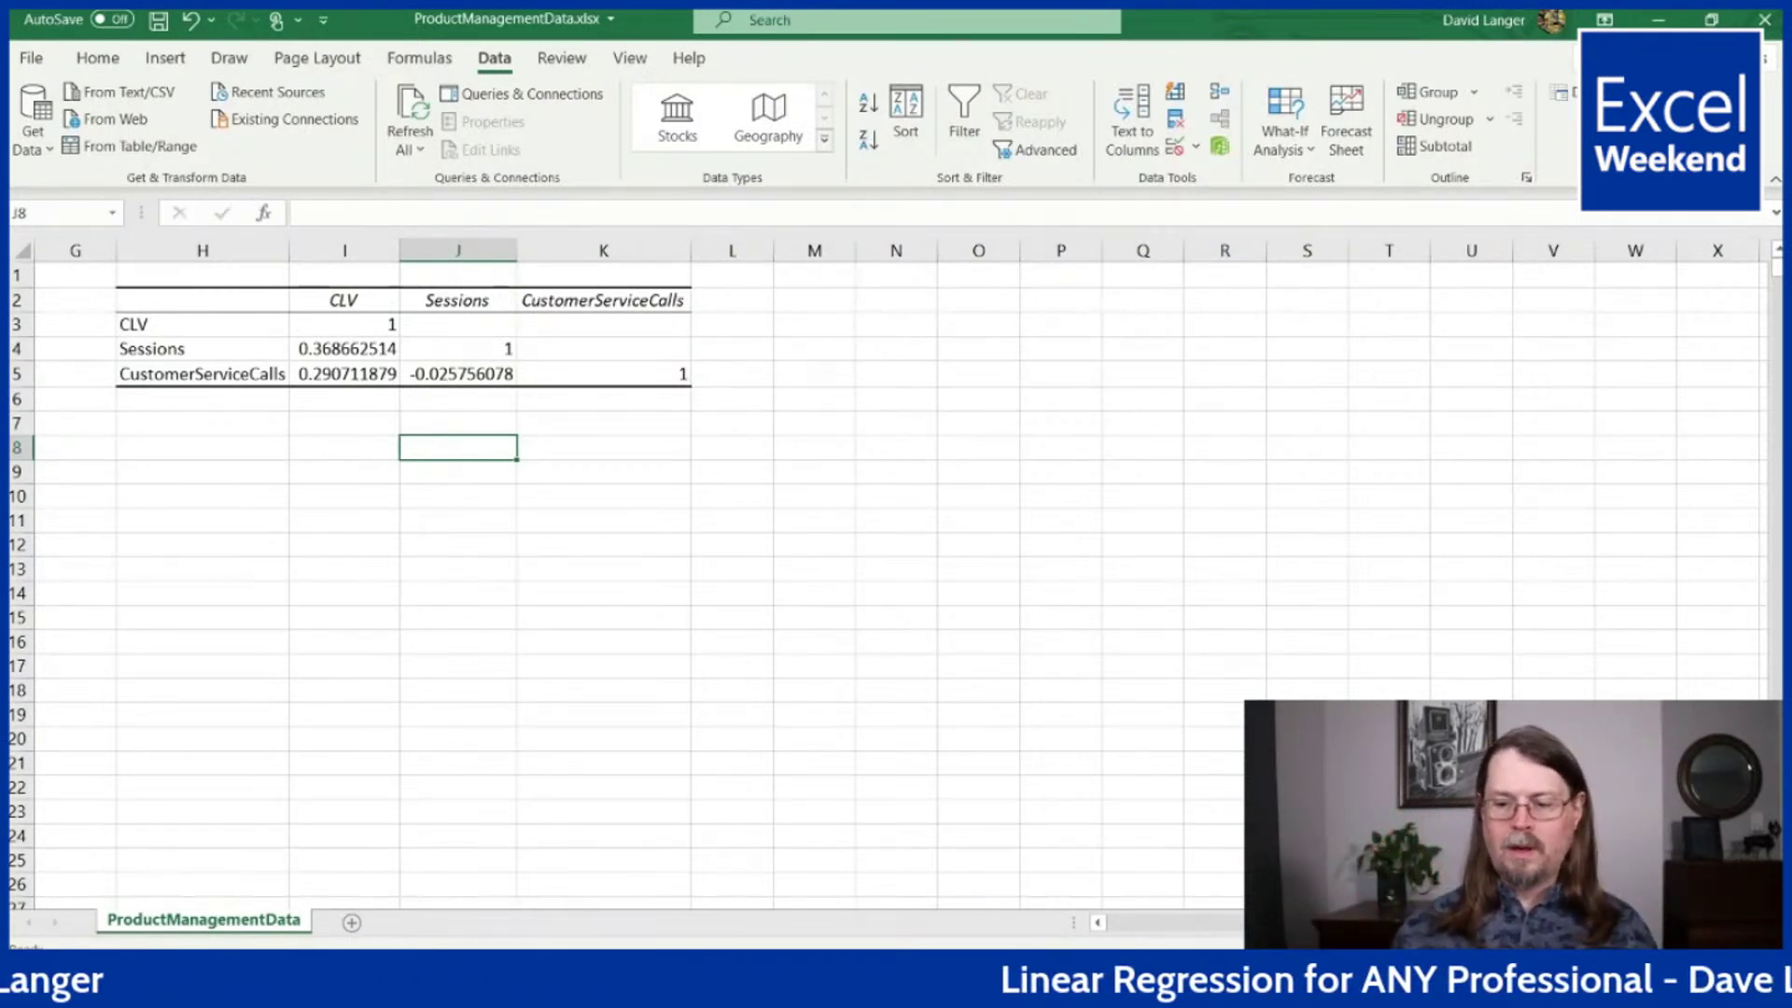
- Examine the UsedFeature1 and UsedFeature2 columns and the first two UsedFeature1 values in D2 and D3
{"action": "scroll", "coordinate": [648, 602], "scroll_direction": "left", "scroll_amount": 6}
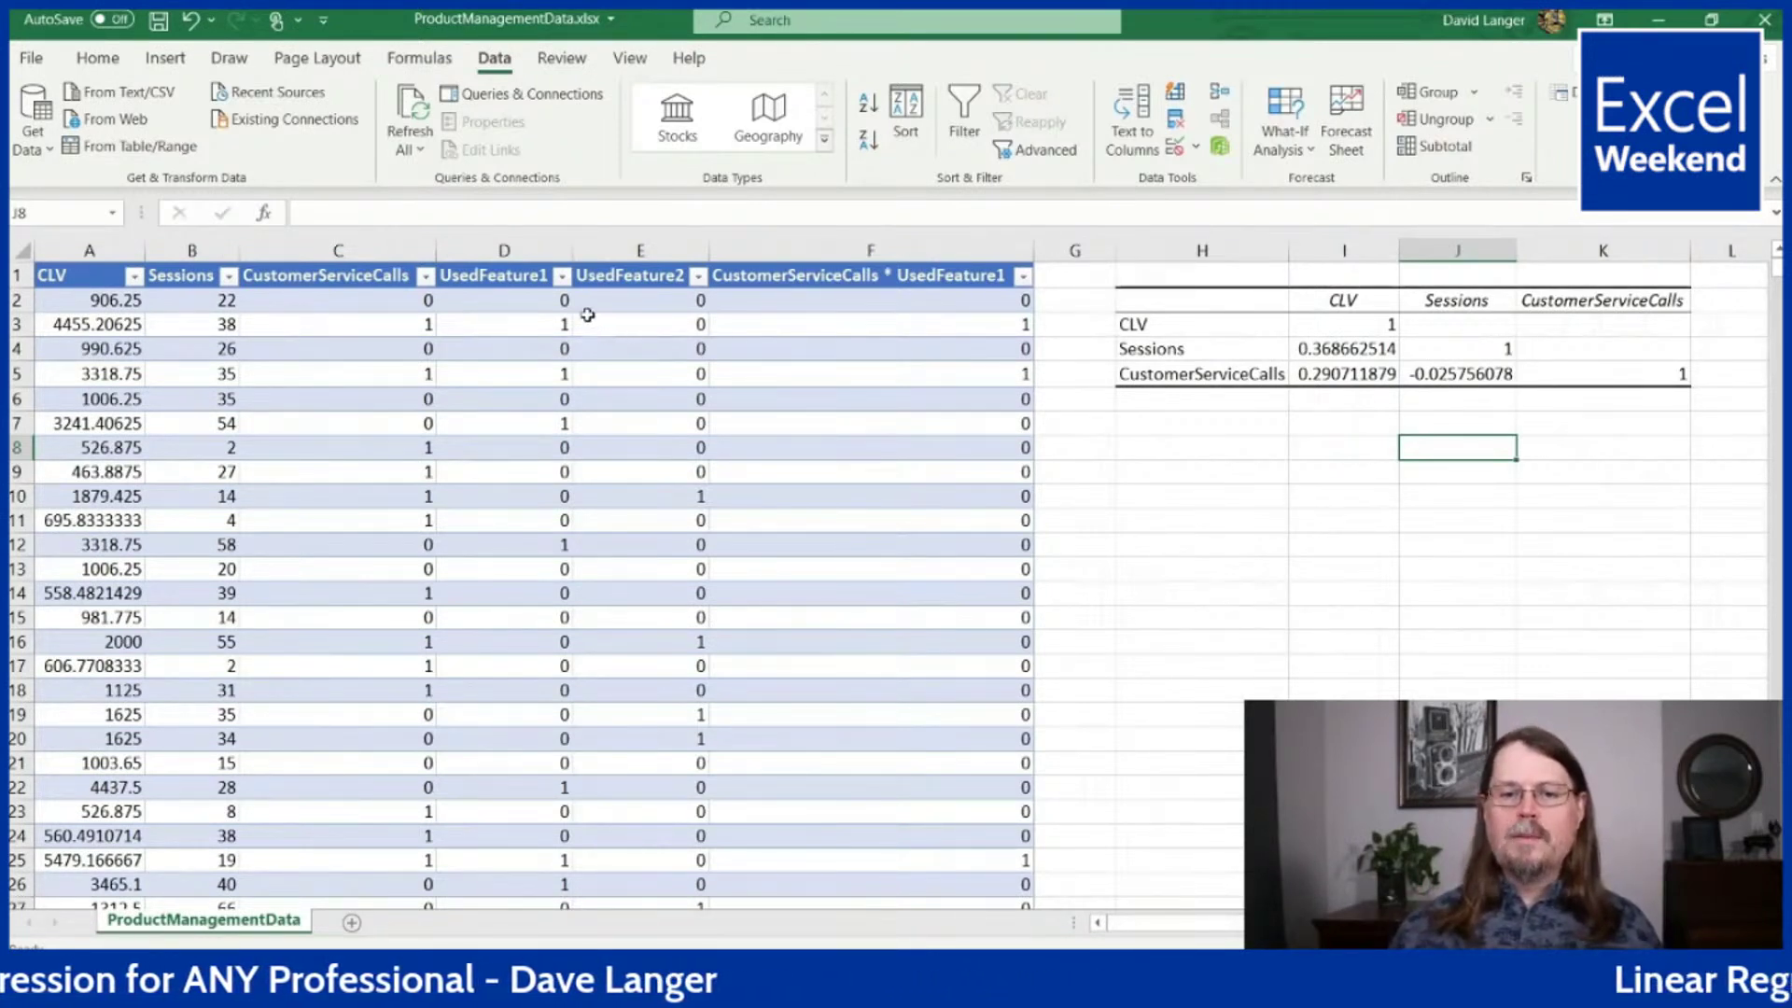
{"action": "left_click_drag", "start_coordinate": [506, 249], "coordinate": [614, 249]}
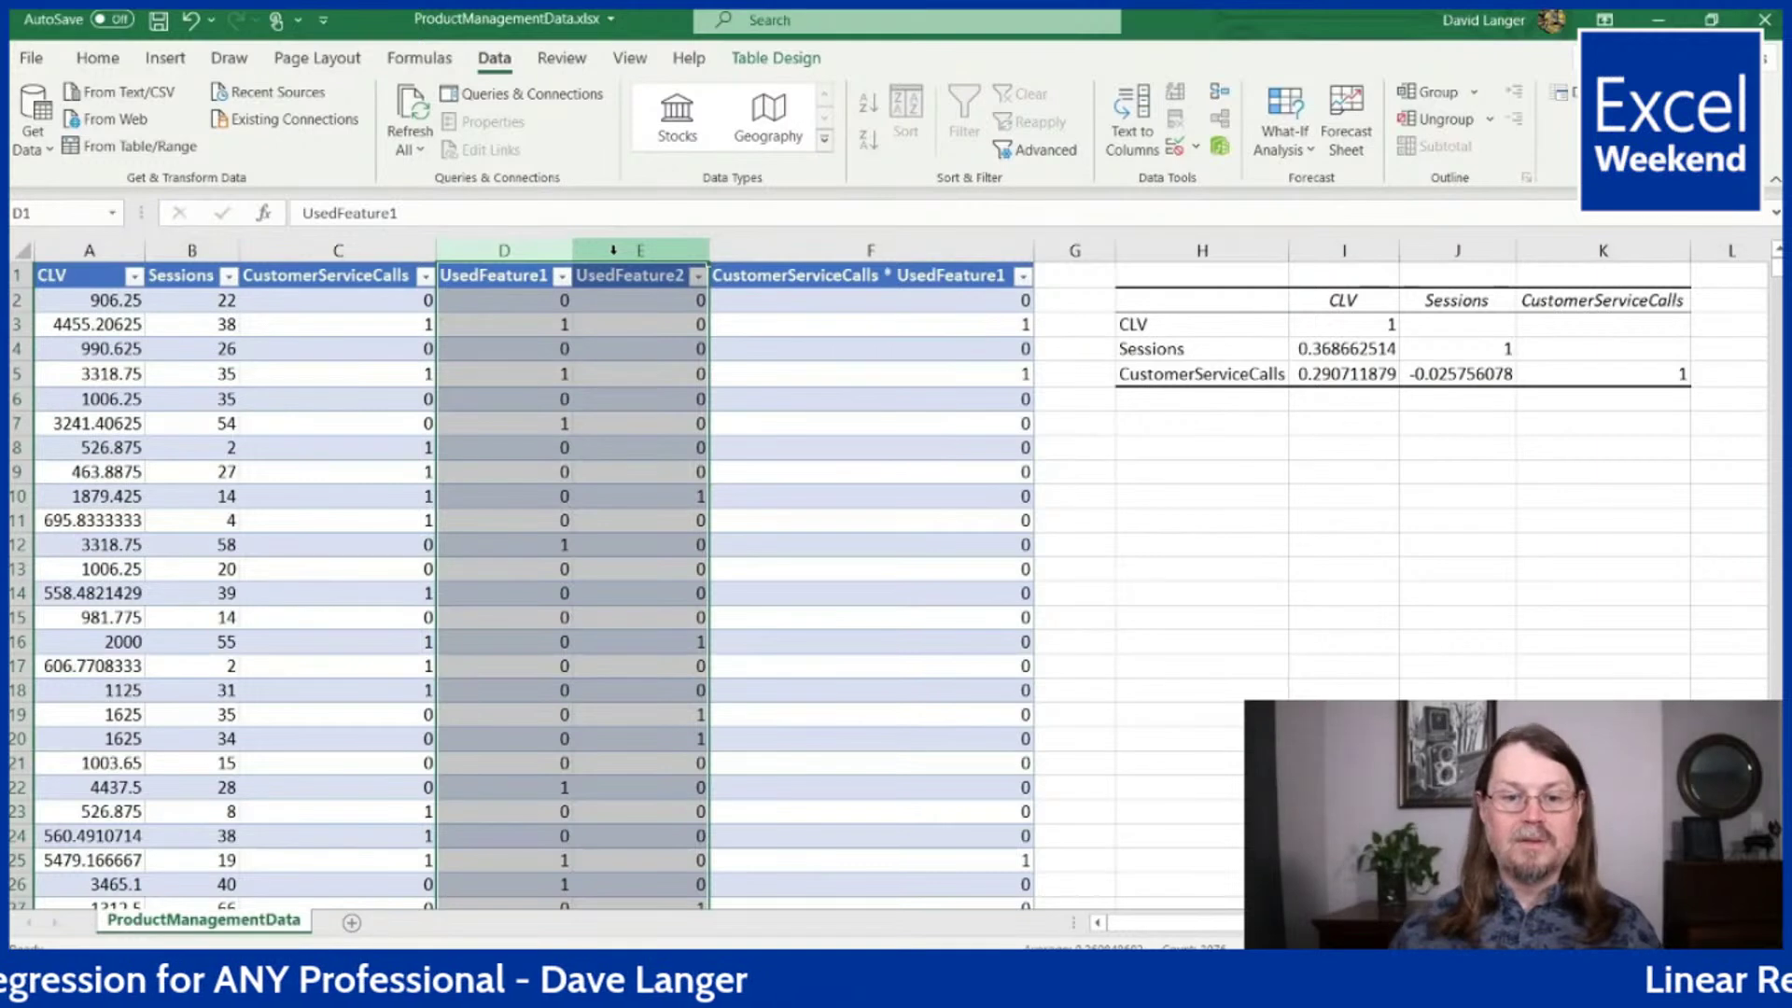
{"action": "left_click", "coordinate": [515, 296]}
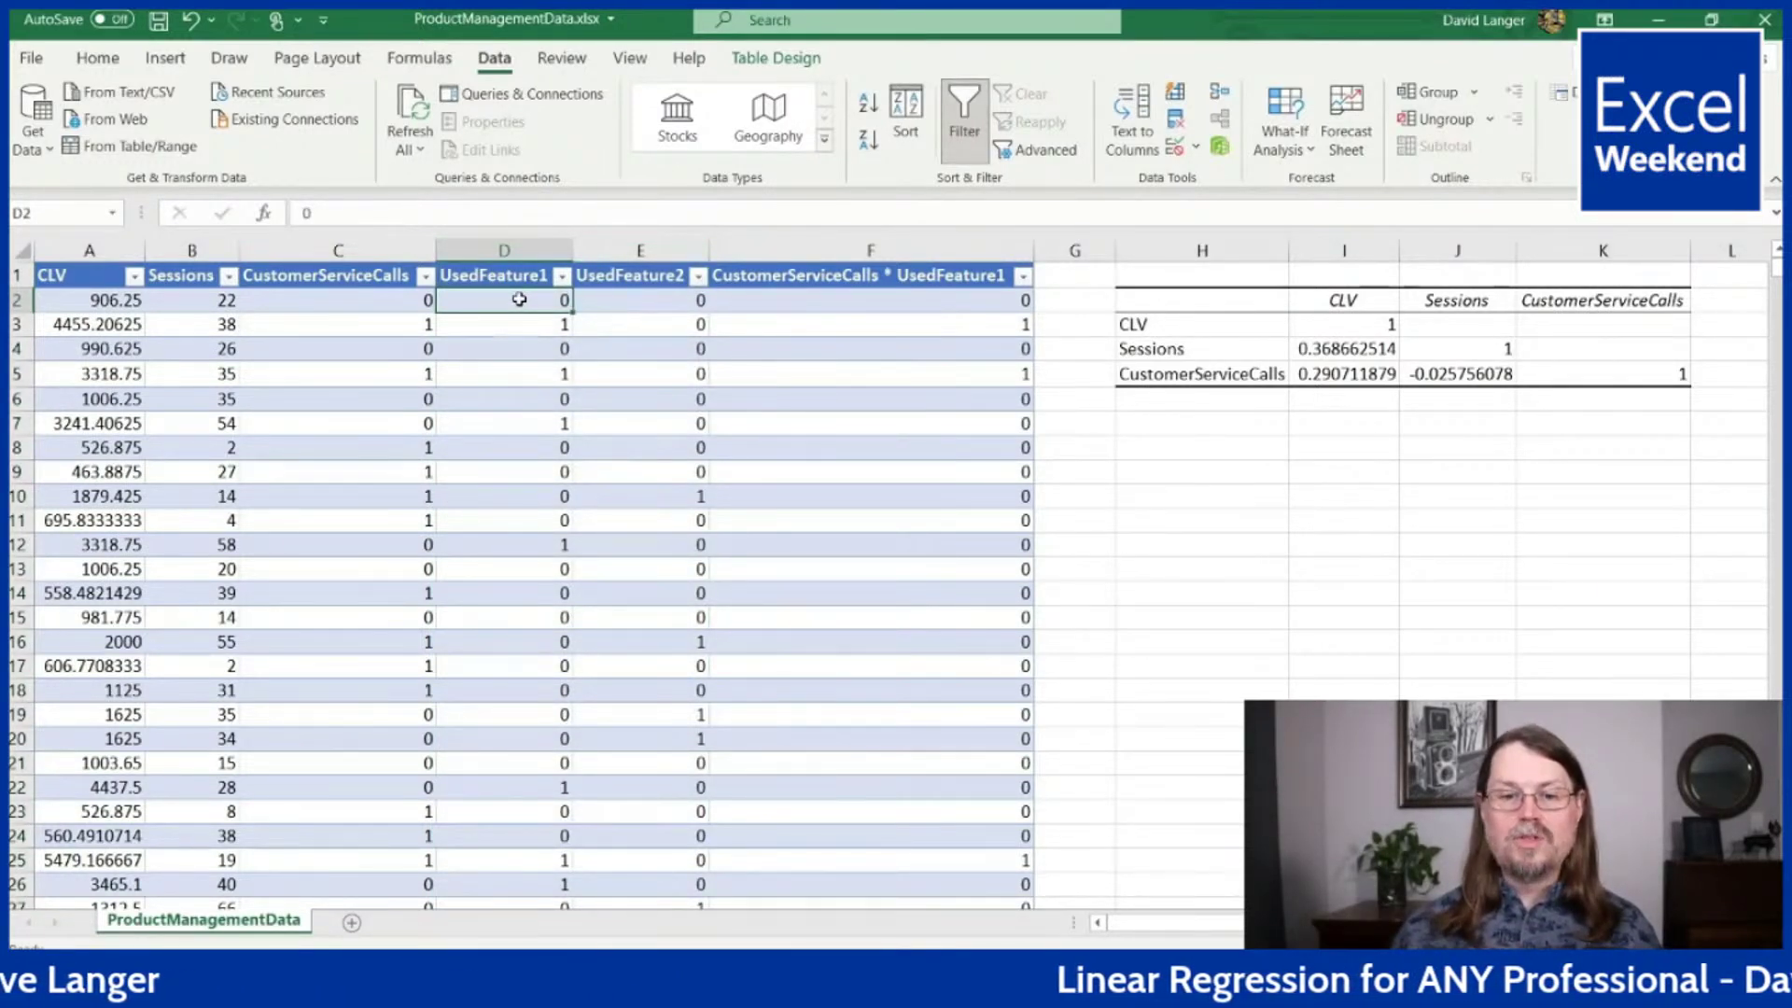
{"action": "left_click", "coordinate": [495, 331]}
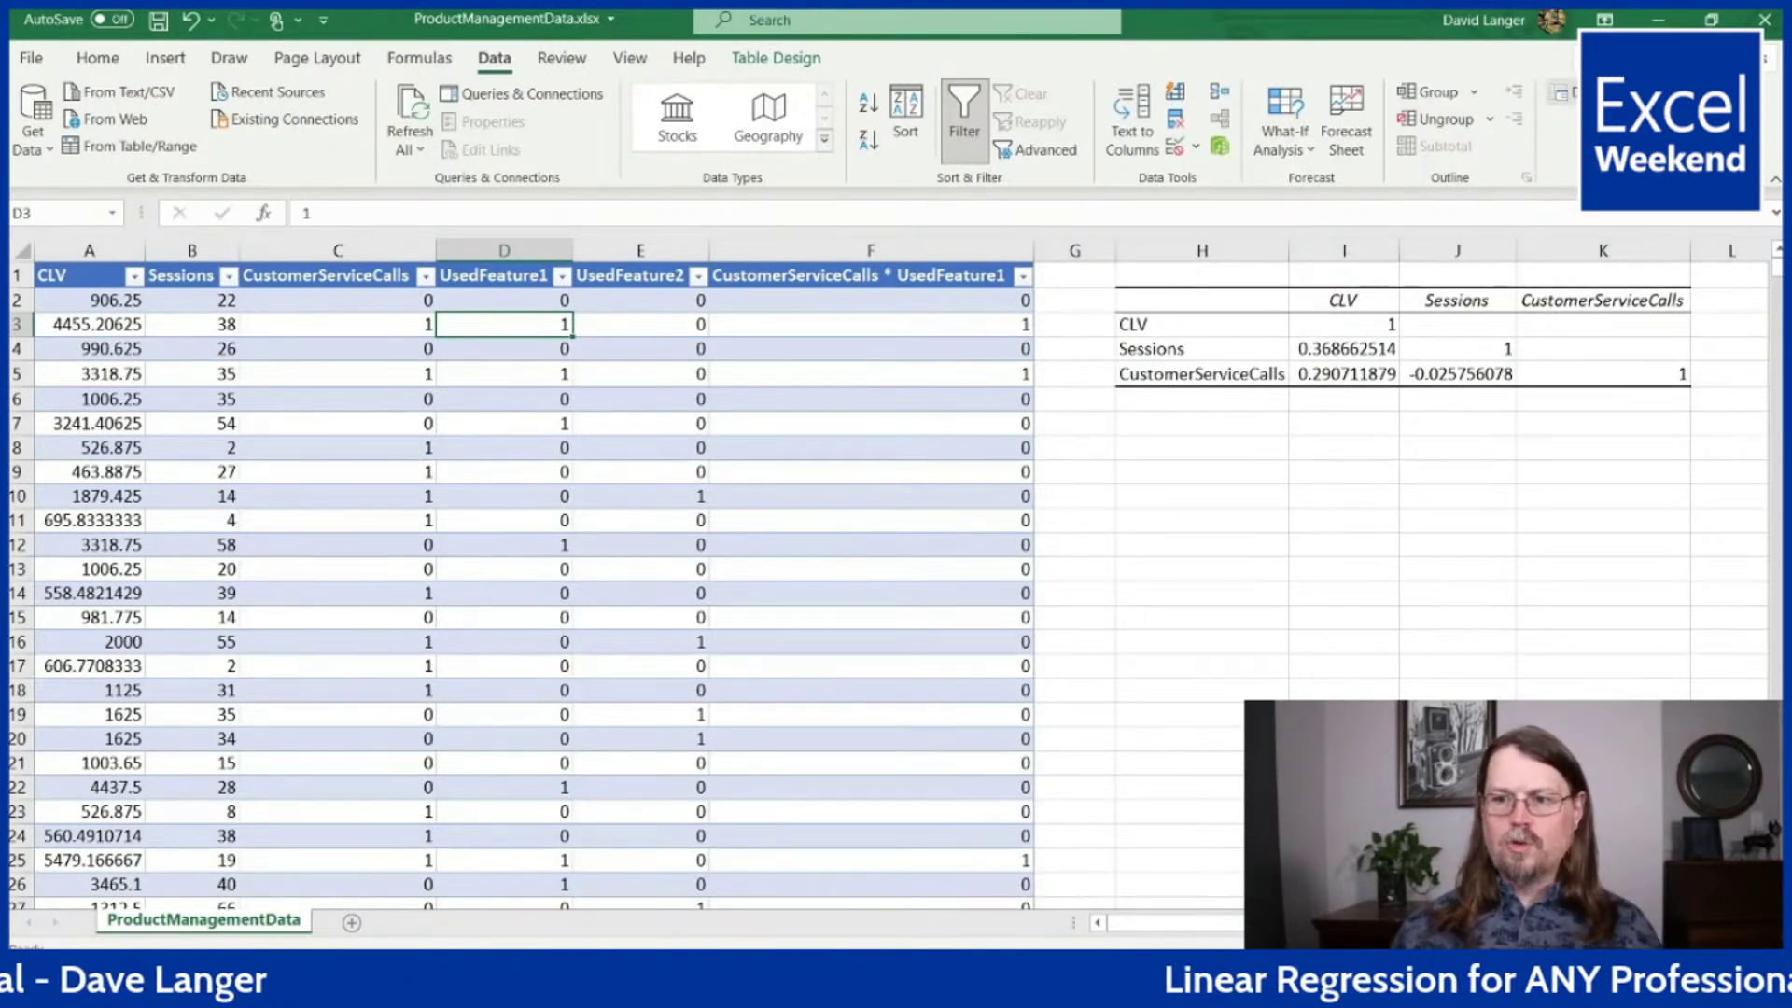
- Start a Regression analysis and set its Y input range to the CLV column, A1:A1038
{"action": "left_click", "coordinate": [1561, 92]}
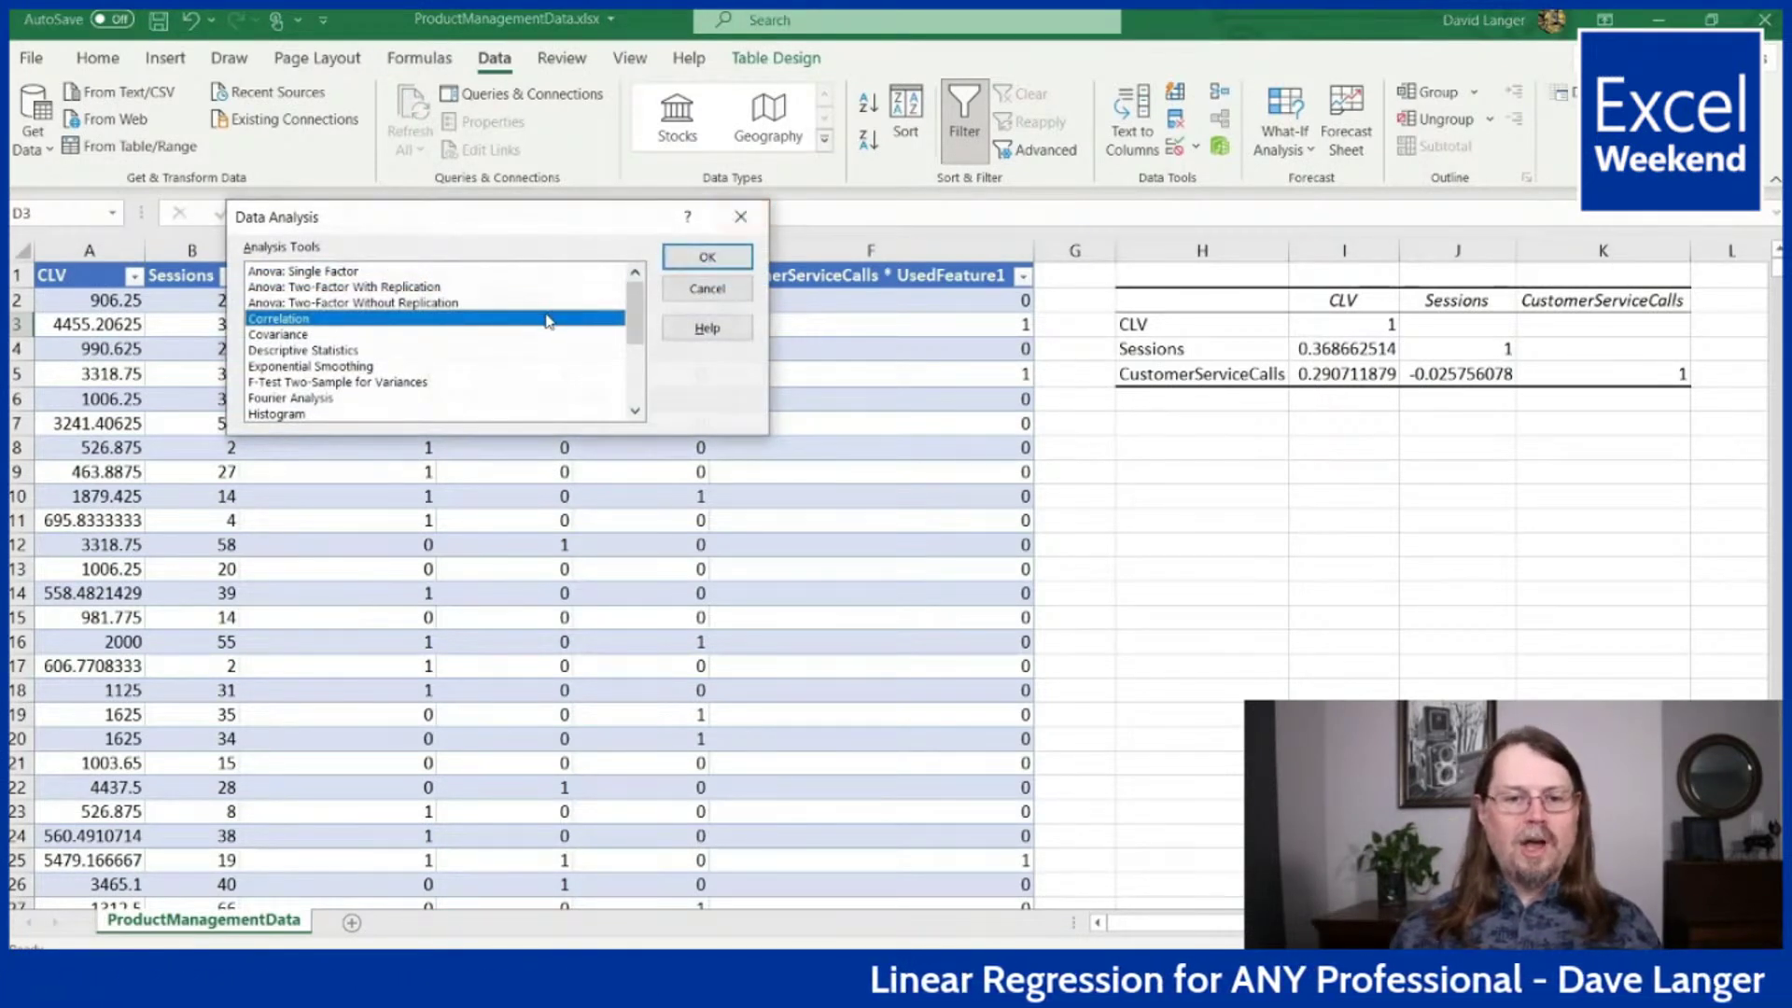
{"action": "scroll", "coordinate": [352, 328], "scroll_direction": "down", "scroll_amount": 3}
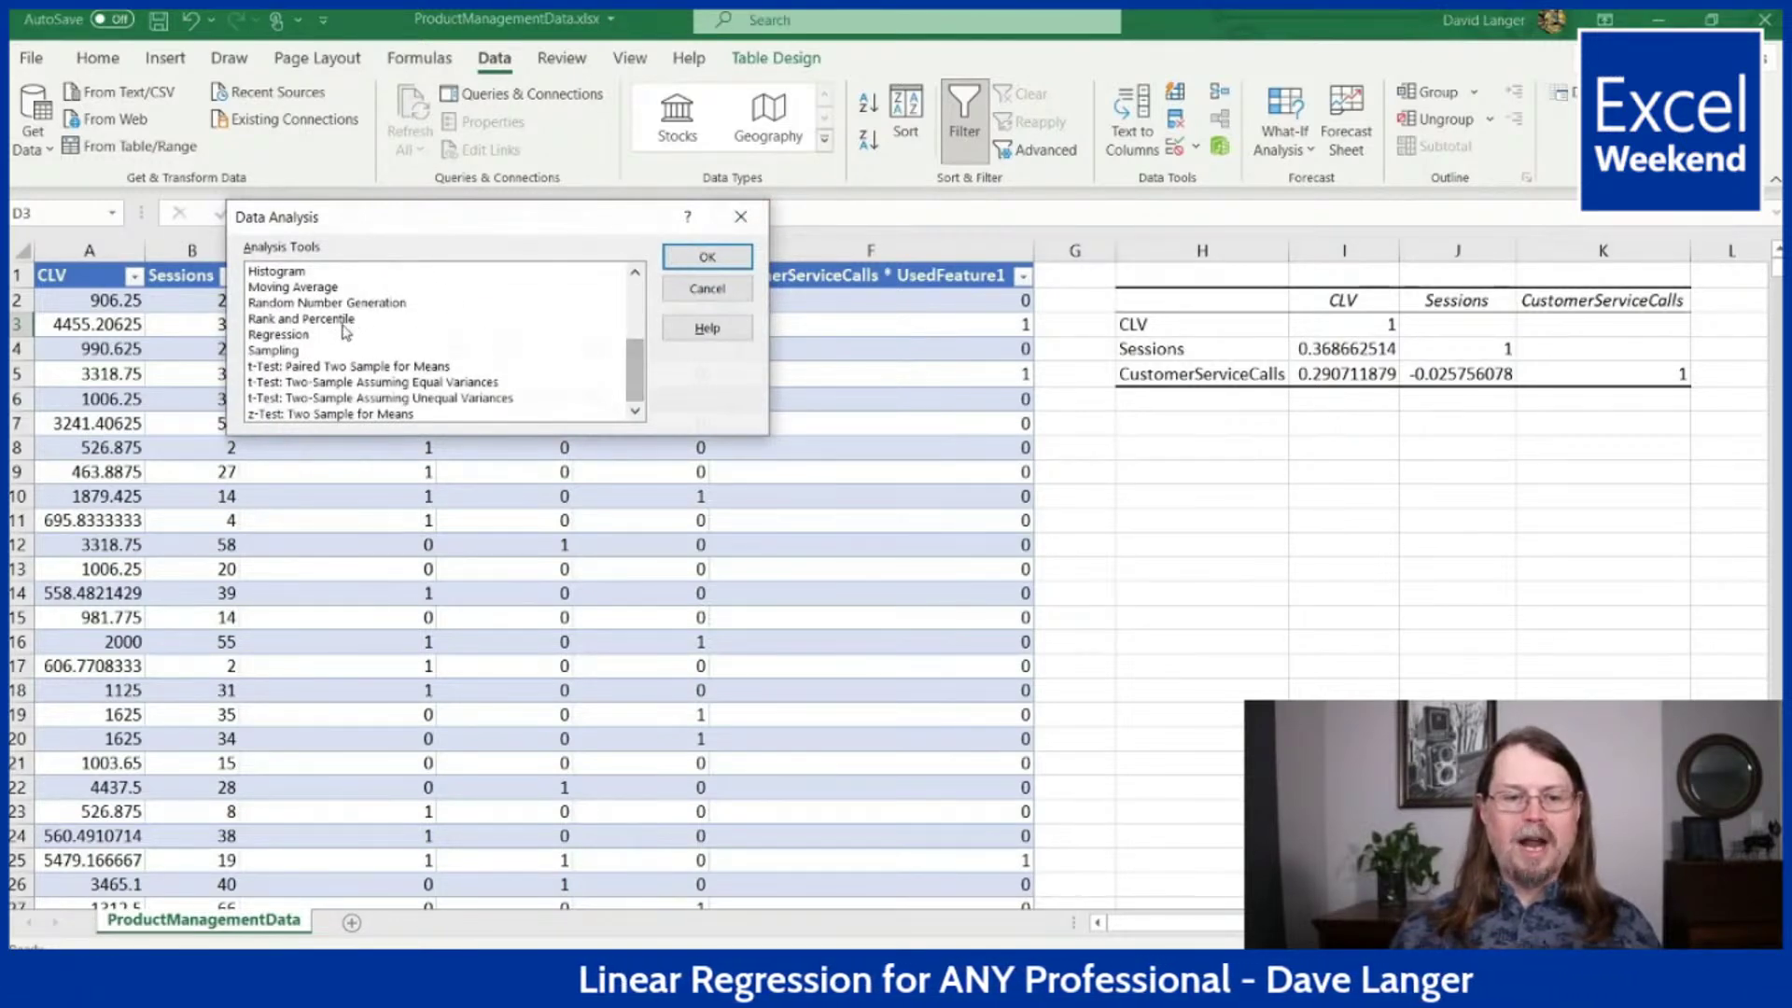
{"action": "left_click", "coordinate": [280, 334]}
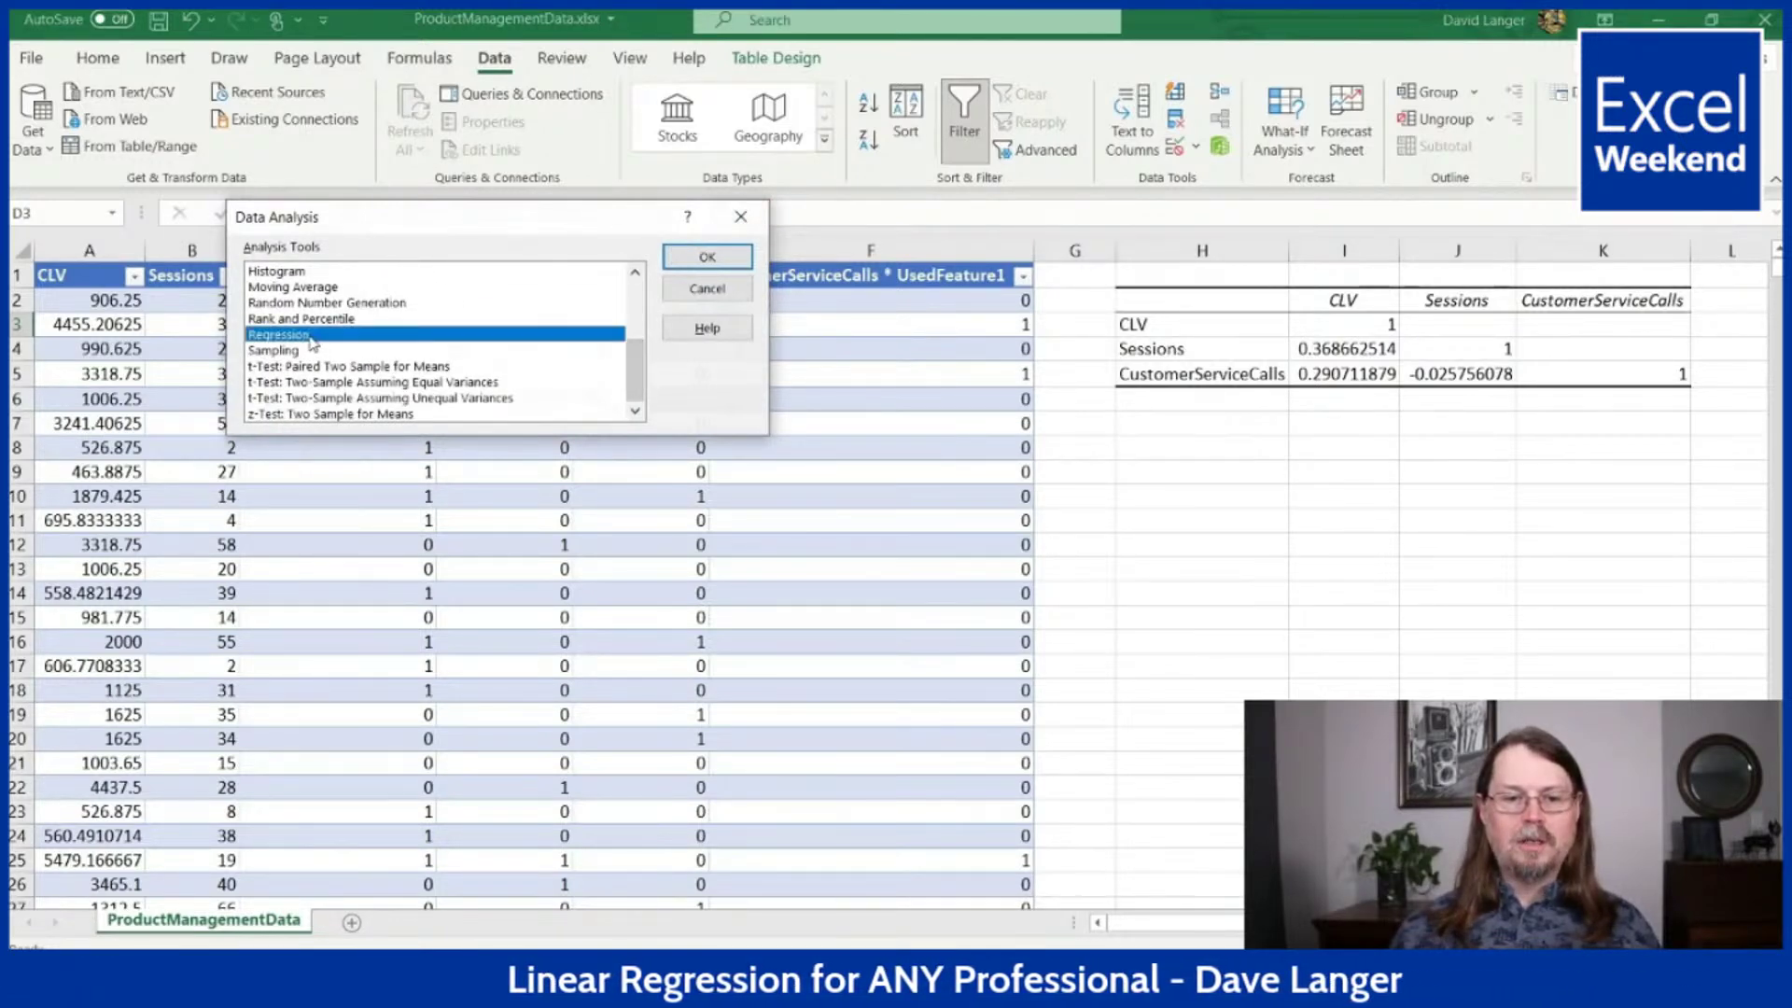
{"action": "left_click", "coordinate": [682, 258]}
{"action": "left_click_drag", "start_coordinate": [453, 106], "coordinate": [1061, 287]}
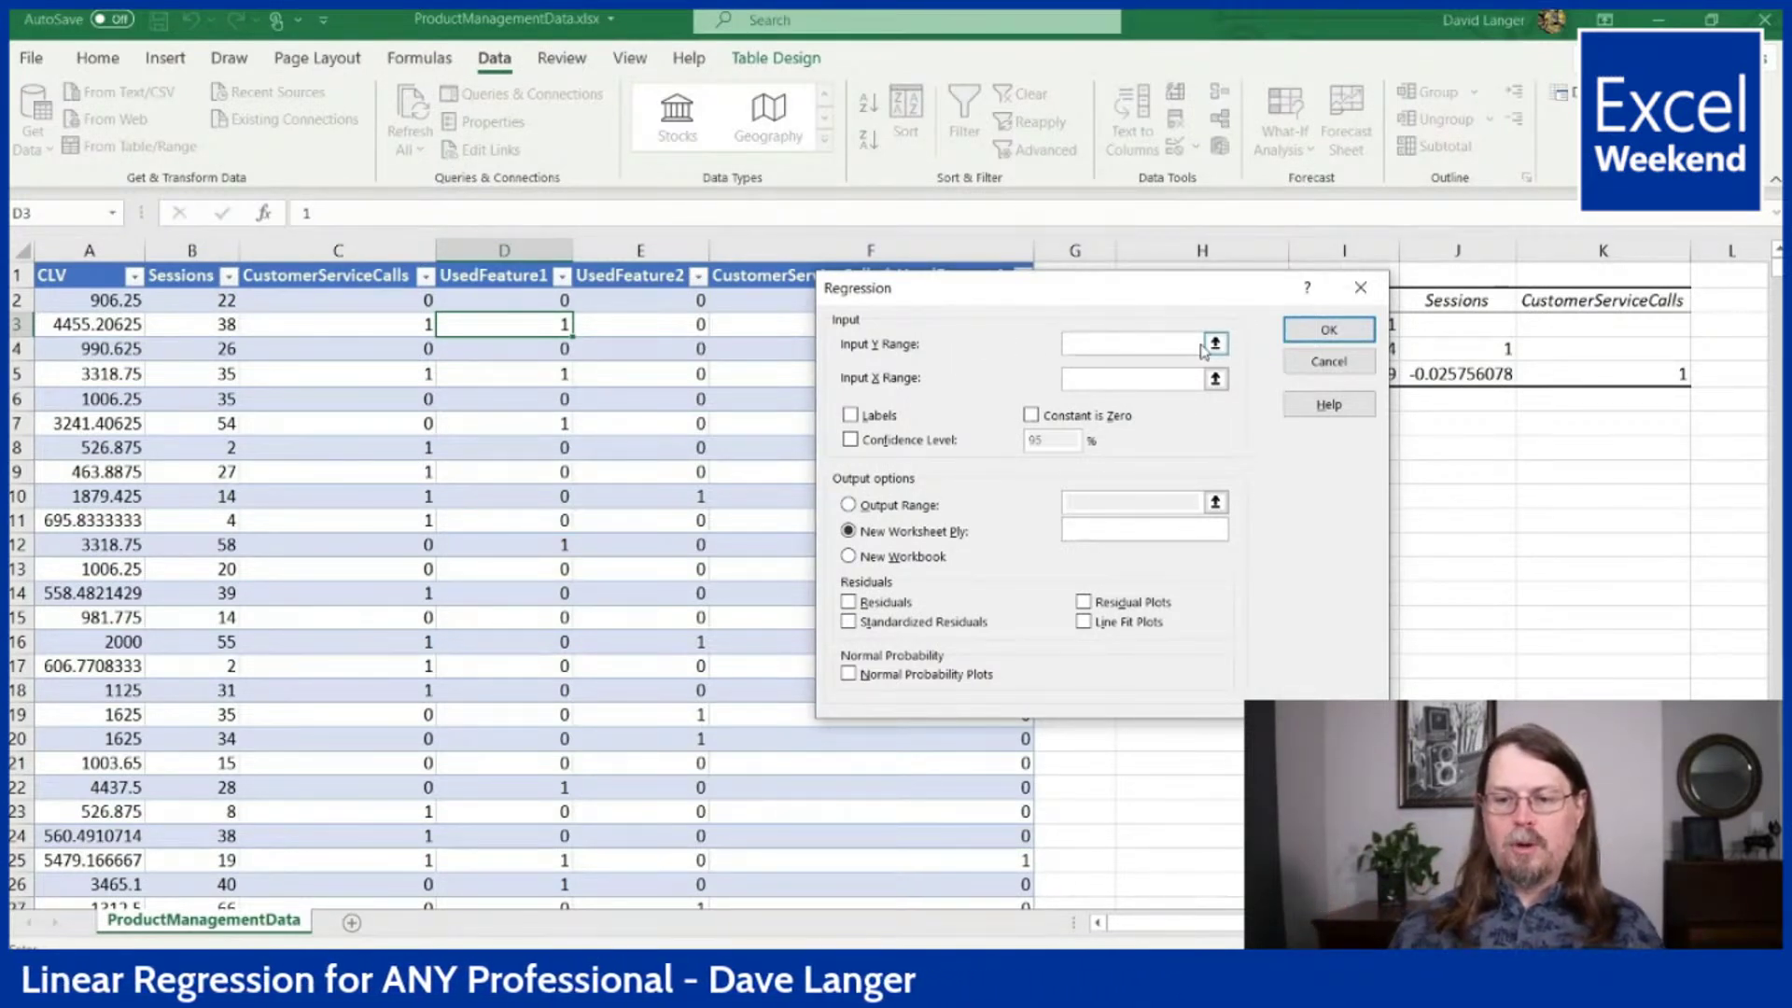
{"action": "left_click", "coordinate": [1215, 344]}
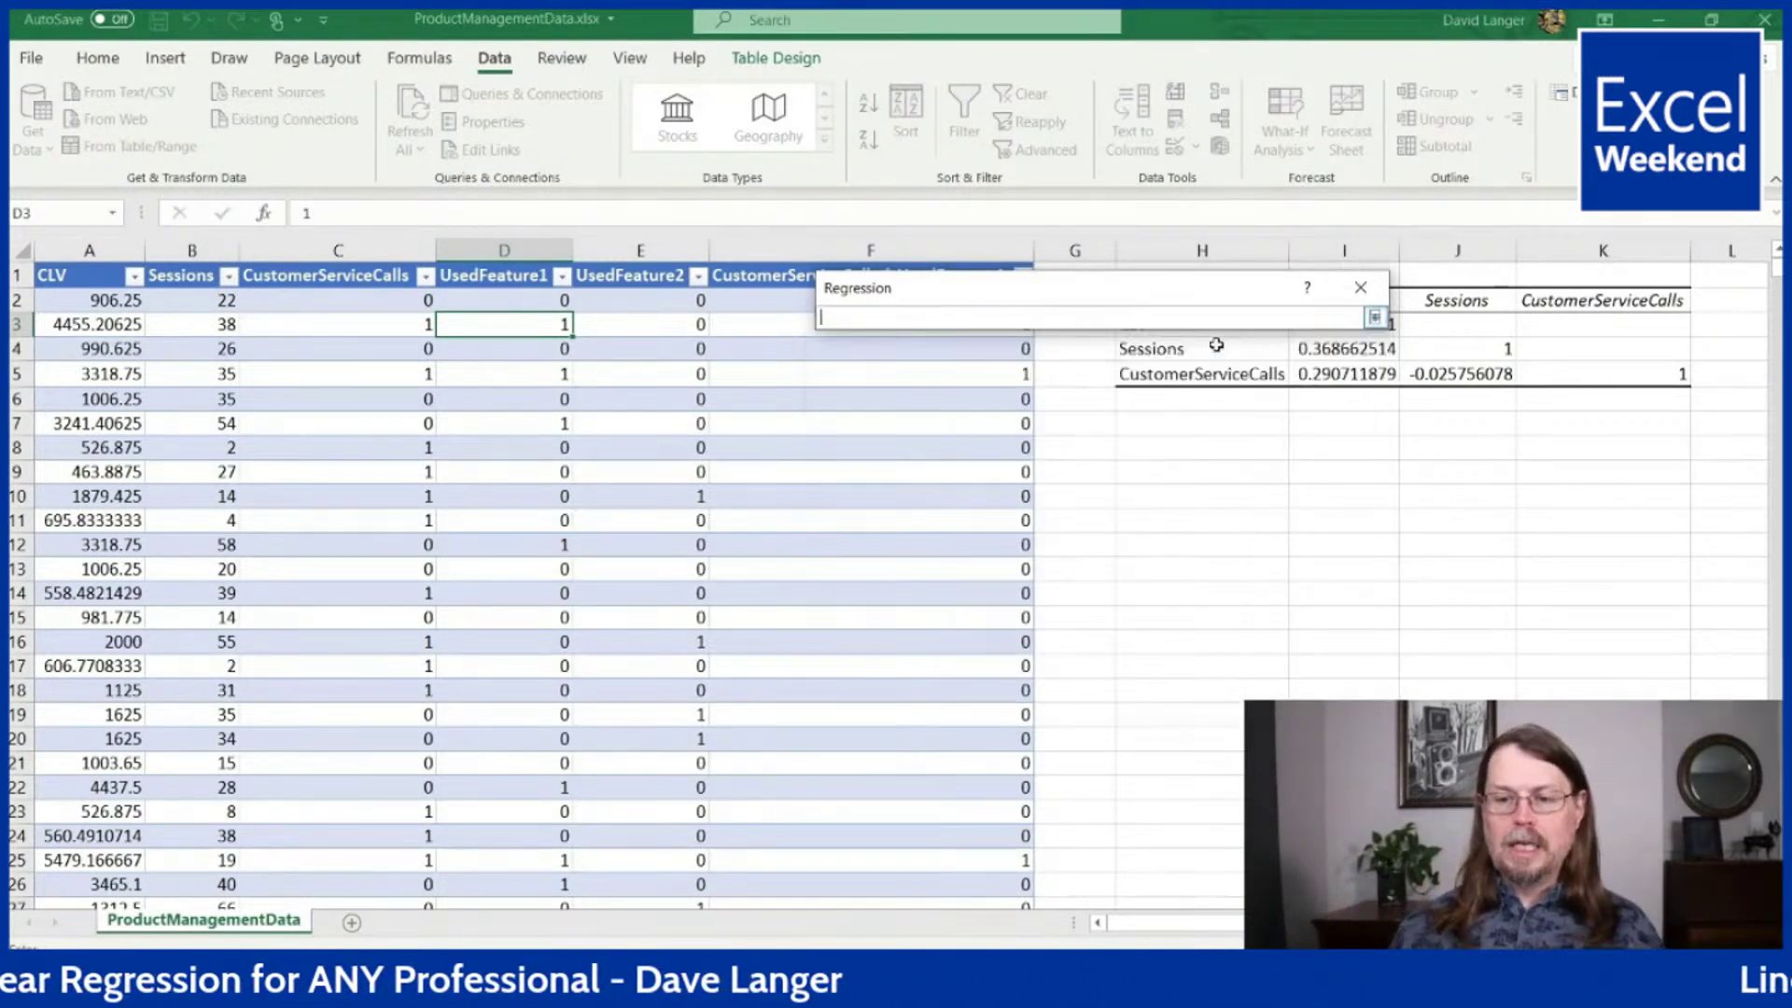
{"action": "left_click", "coordinate": [80, 273]}
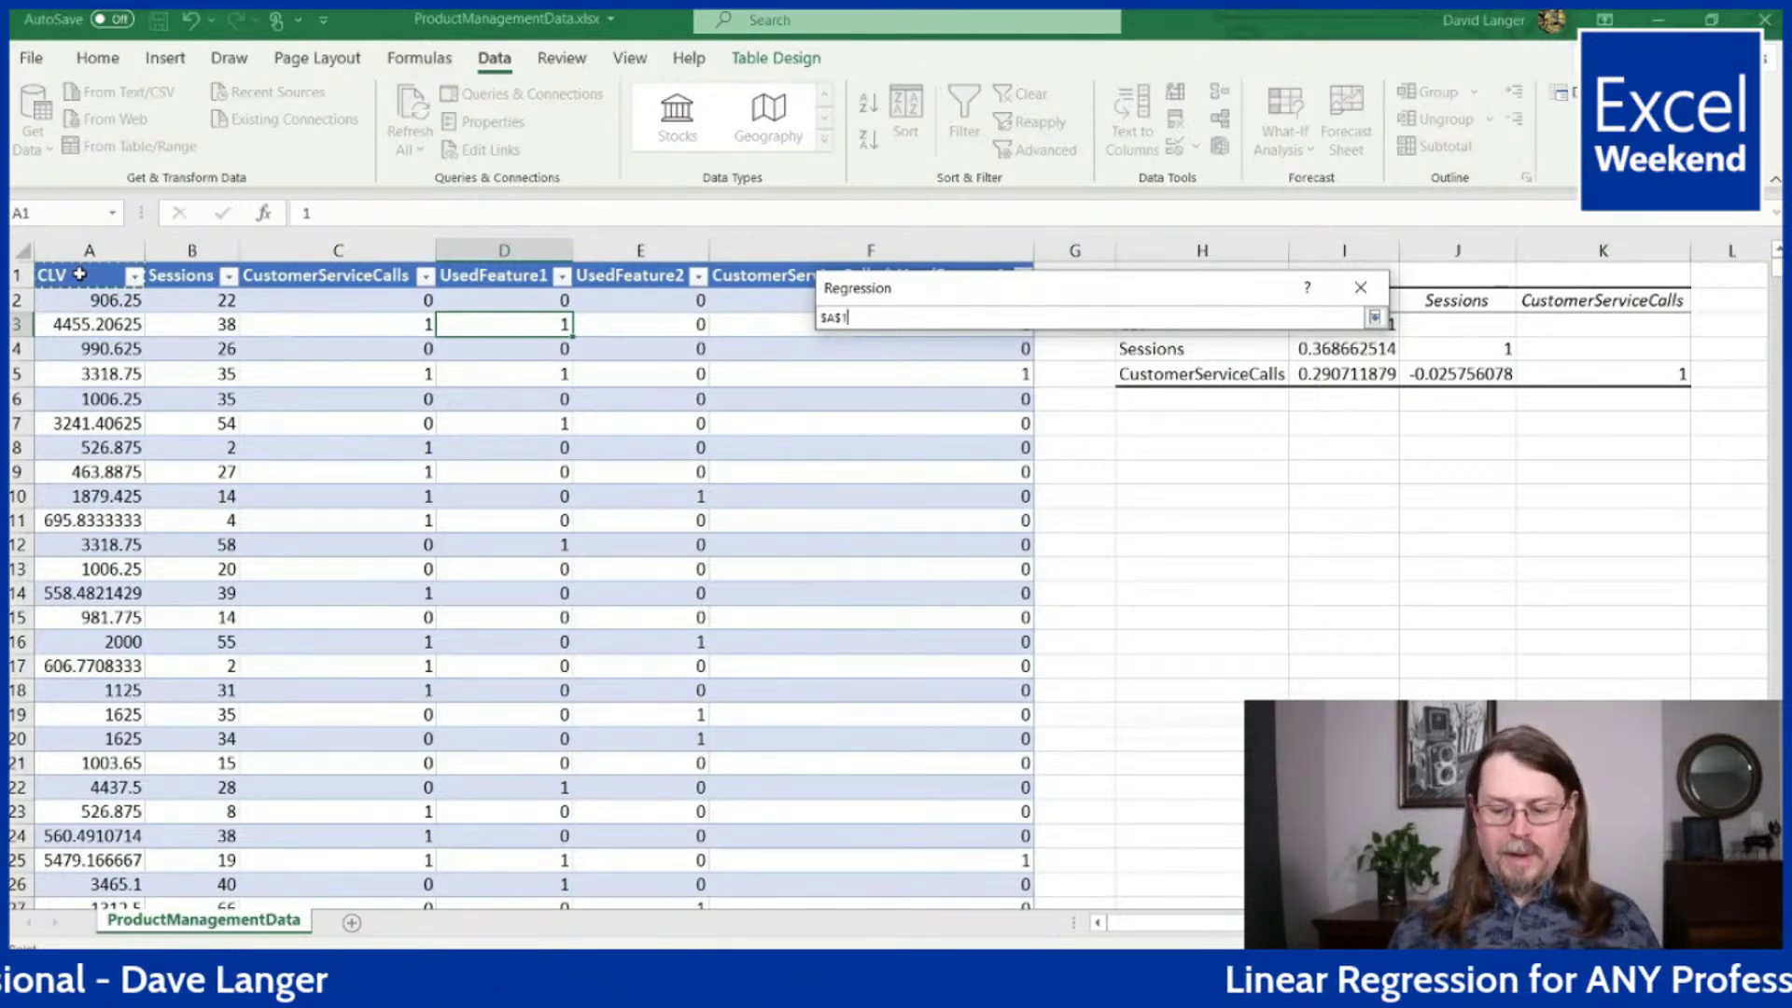
{"action": "key", "text": "ctrl+shift+Down"}
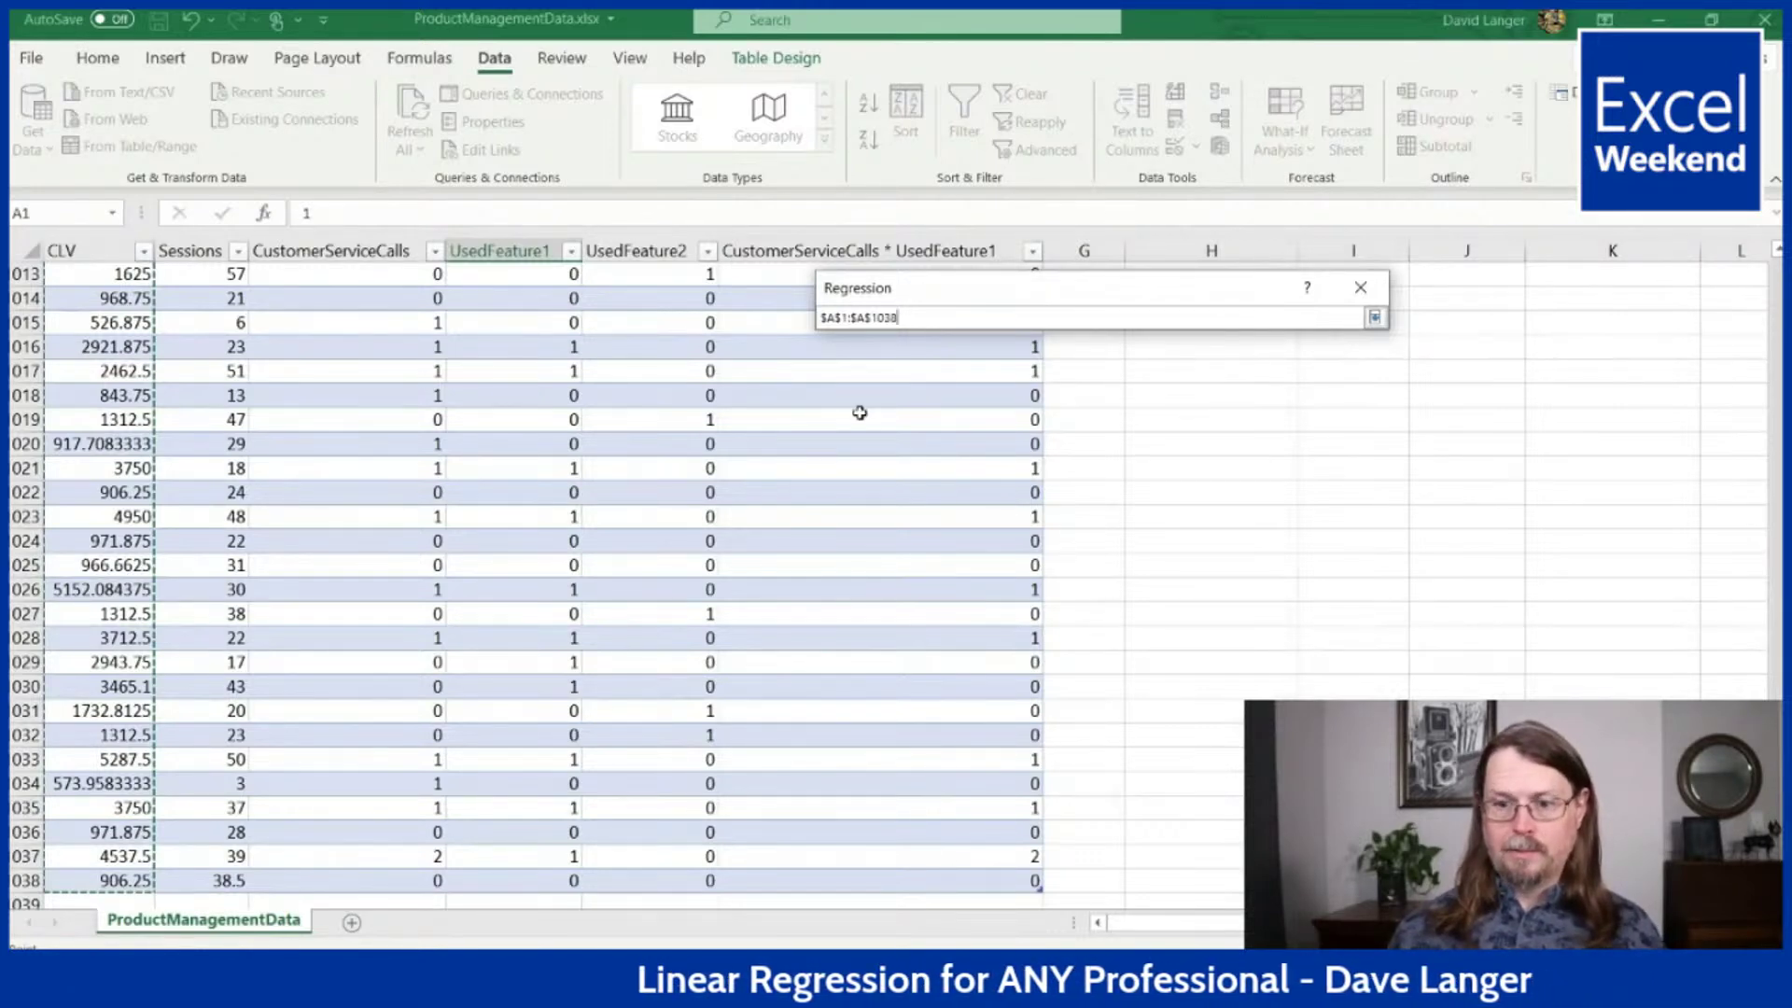
{"action": "left_click", "coordinate": [1375, 318]}
- Set the regression's X input range to B1:F1038, covering Sessions through CustomerServiceCalls * UsedFeature1, and mark the ranges as containing labels
{"action": "left_click_drag", "start_coordinate": [1776, 840], "coordinate": [1776, 266]}
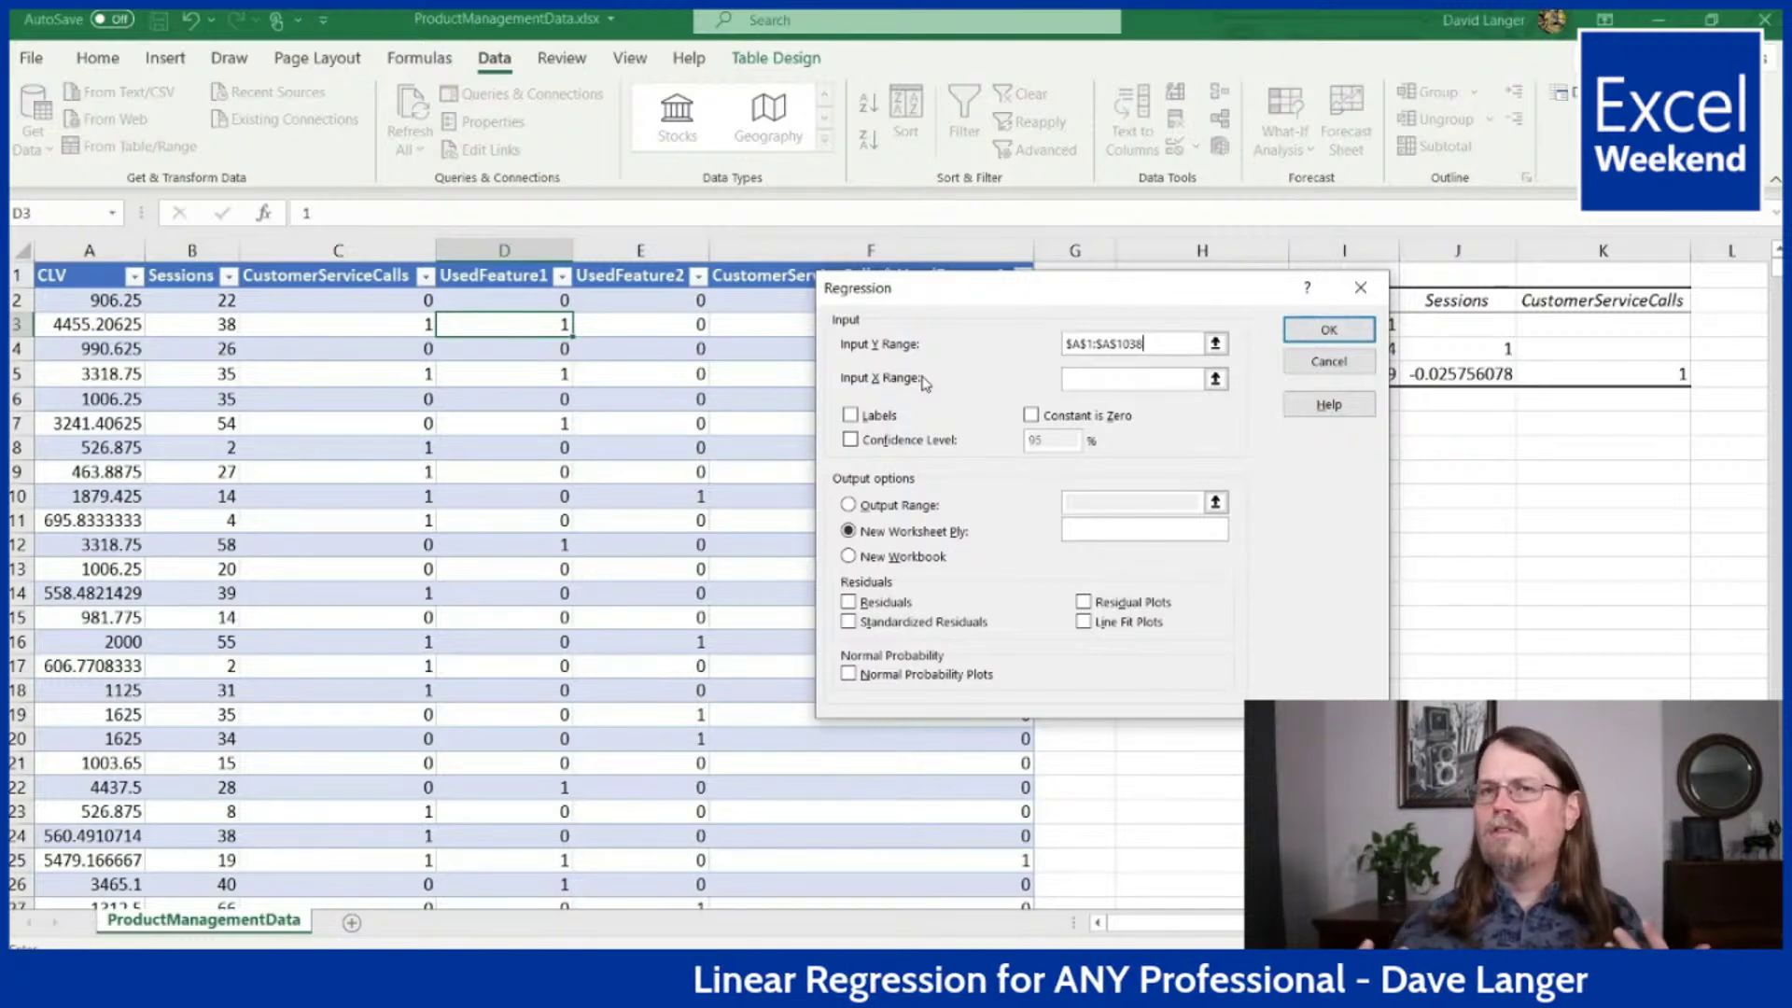
{"action": "left_click", "coordinate": [1215, 378]}
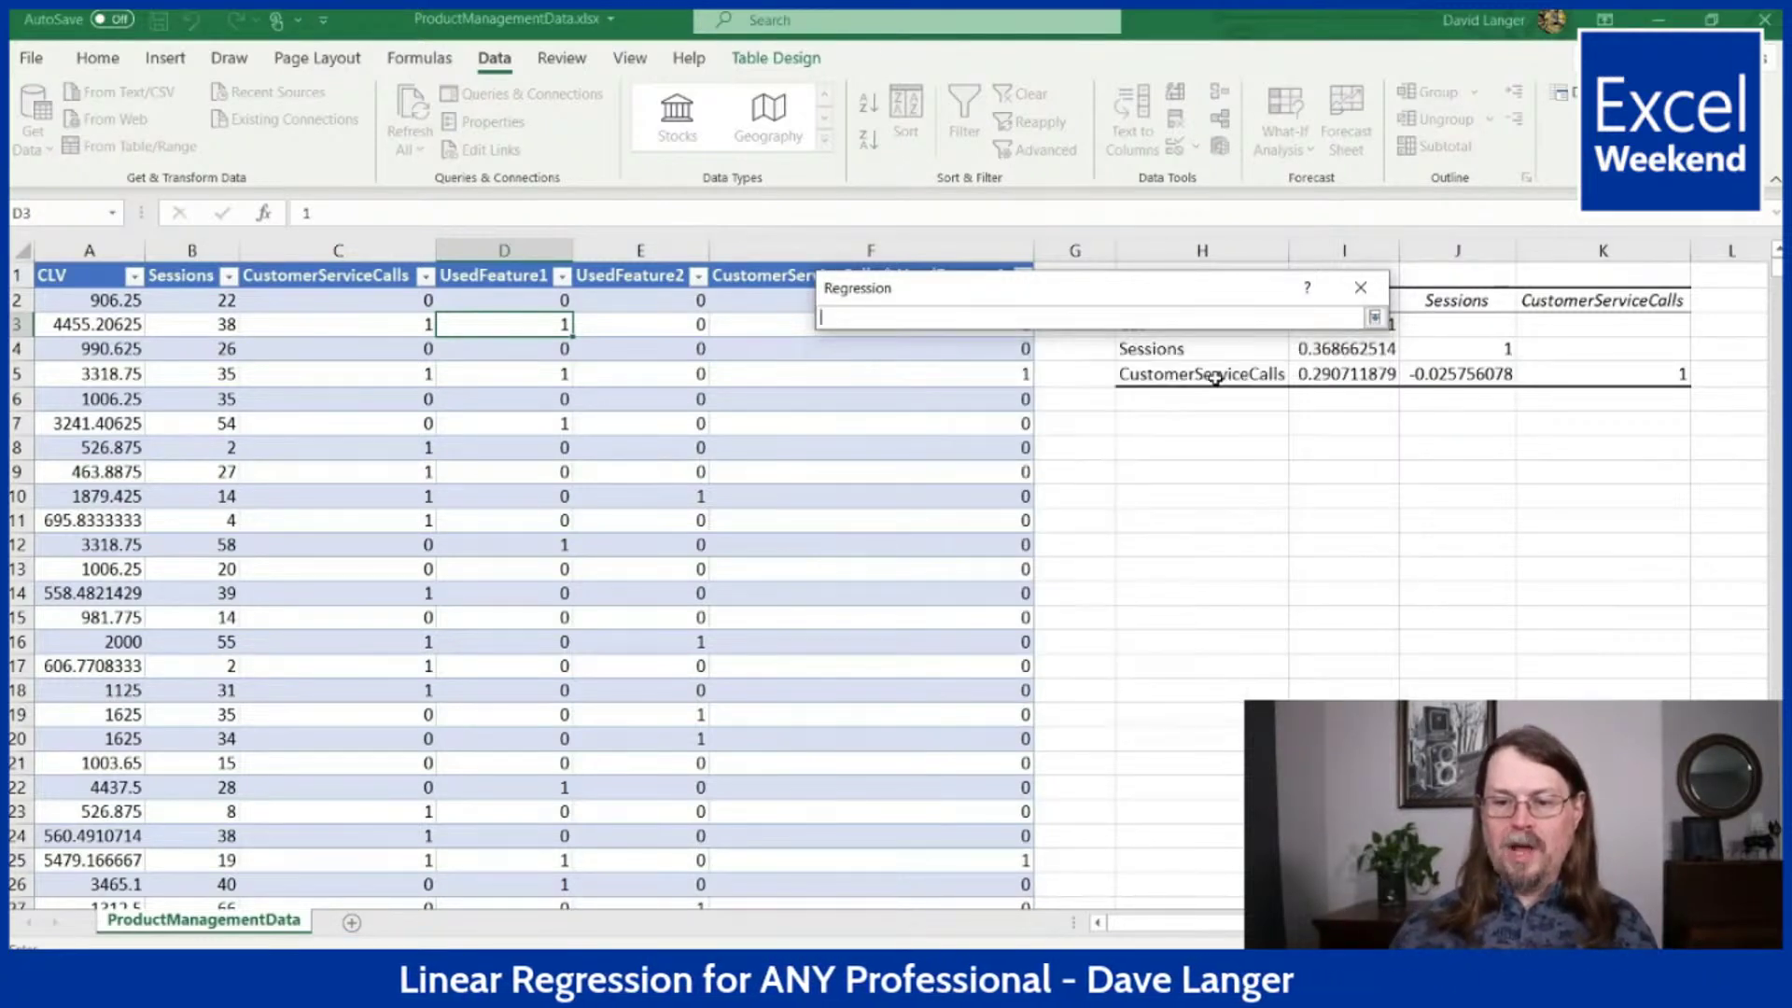
{"action": "left_click", "coordinate": [195, 272]}
{"action": "key", "text": "shift+Right"}
{"action": "key", "text": "shift+Right"}
{"action": "key", "text": "shift+Right"}
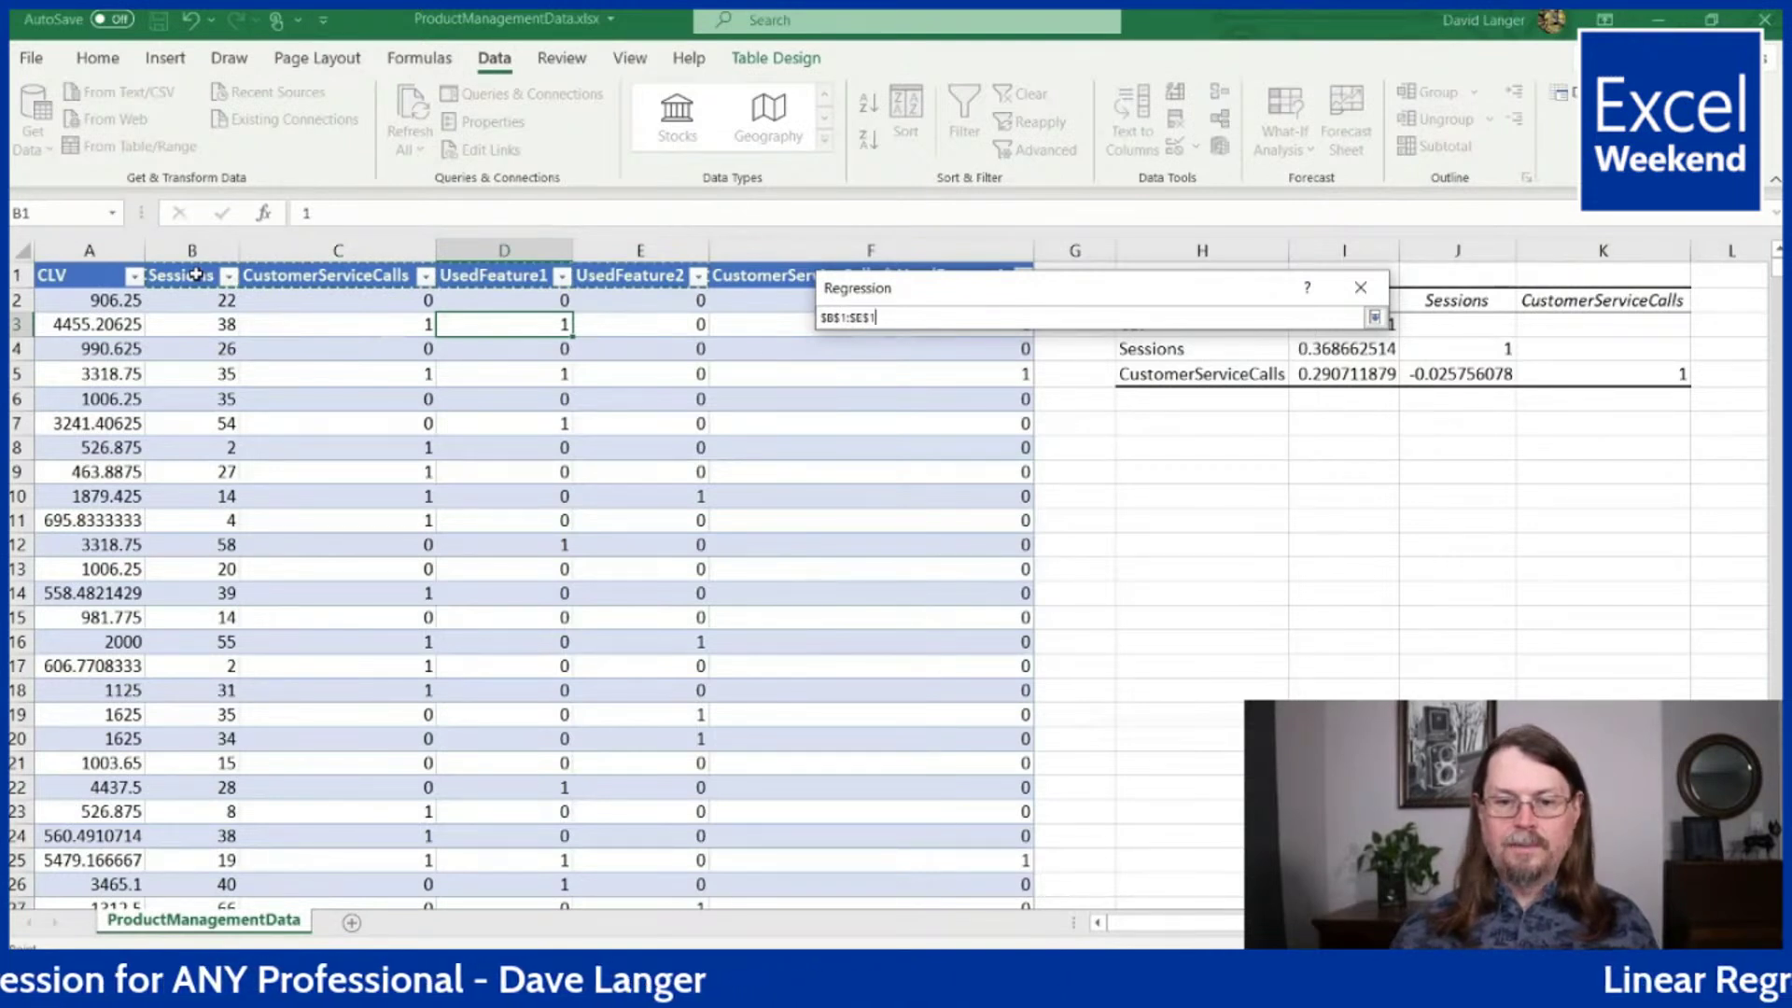
{"action": "key", "text": "shift+Right"}
{"action": "key", "text": "ctrl+shift+Down"}
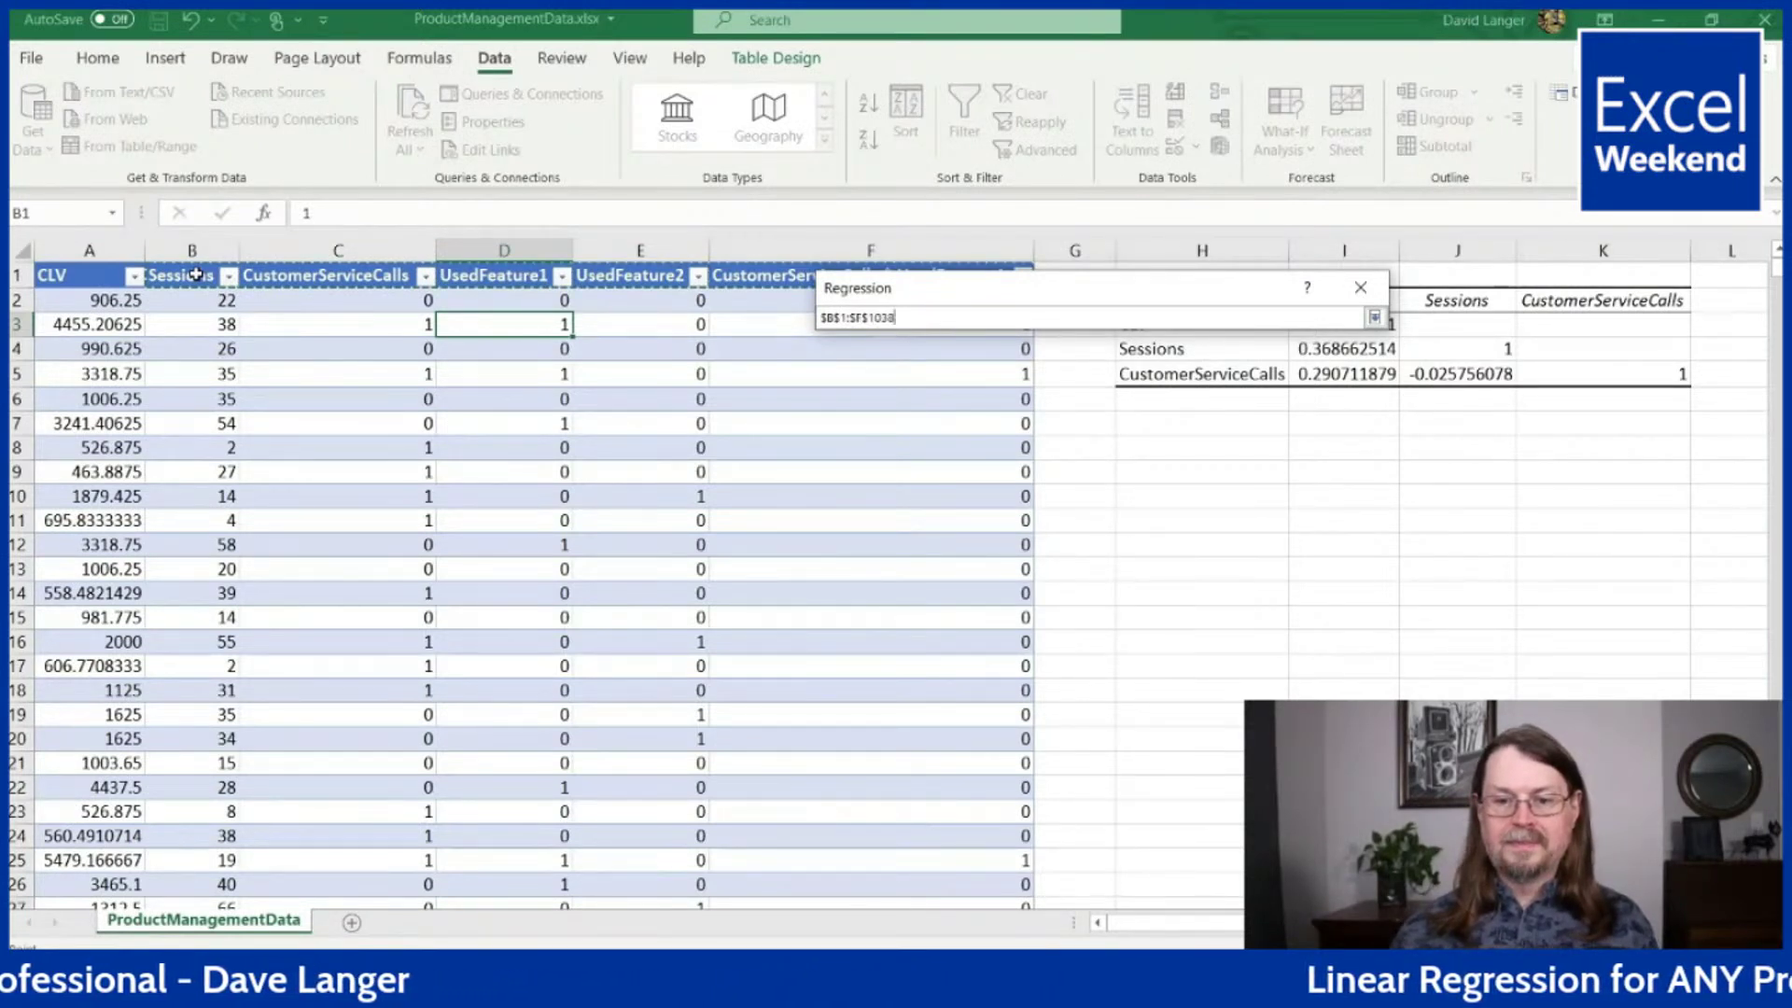
{"action": "left_click", "coordinate": [1375, 318]}
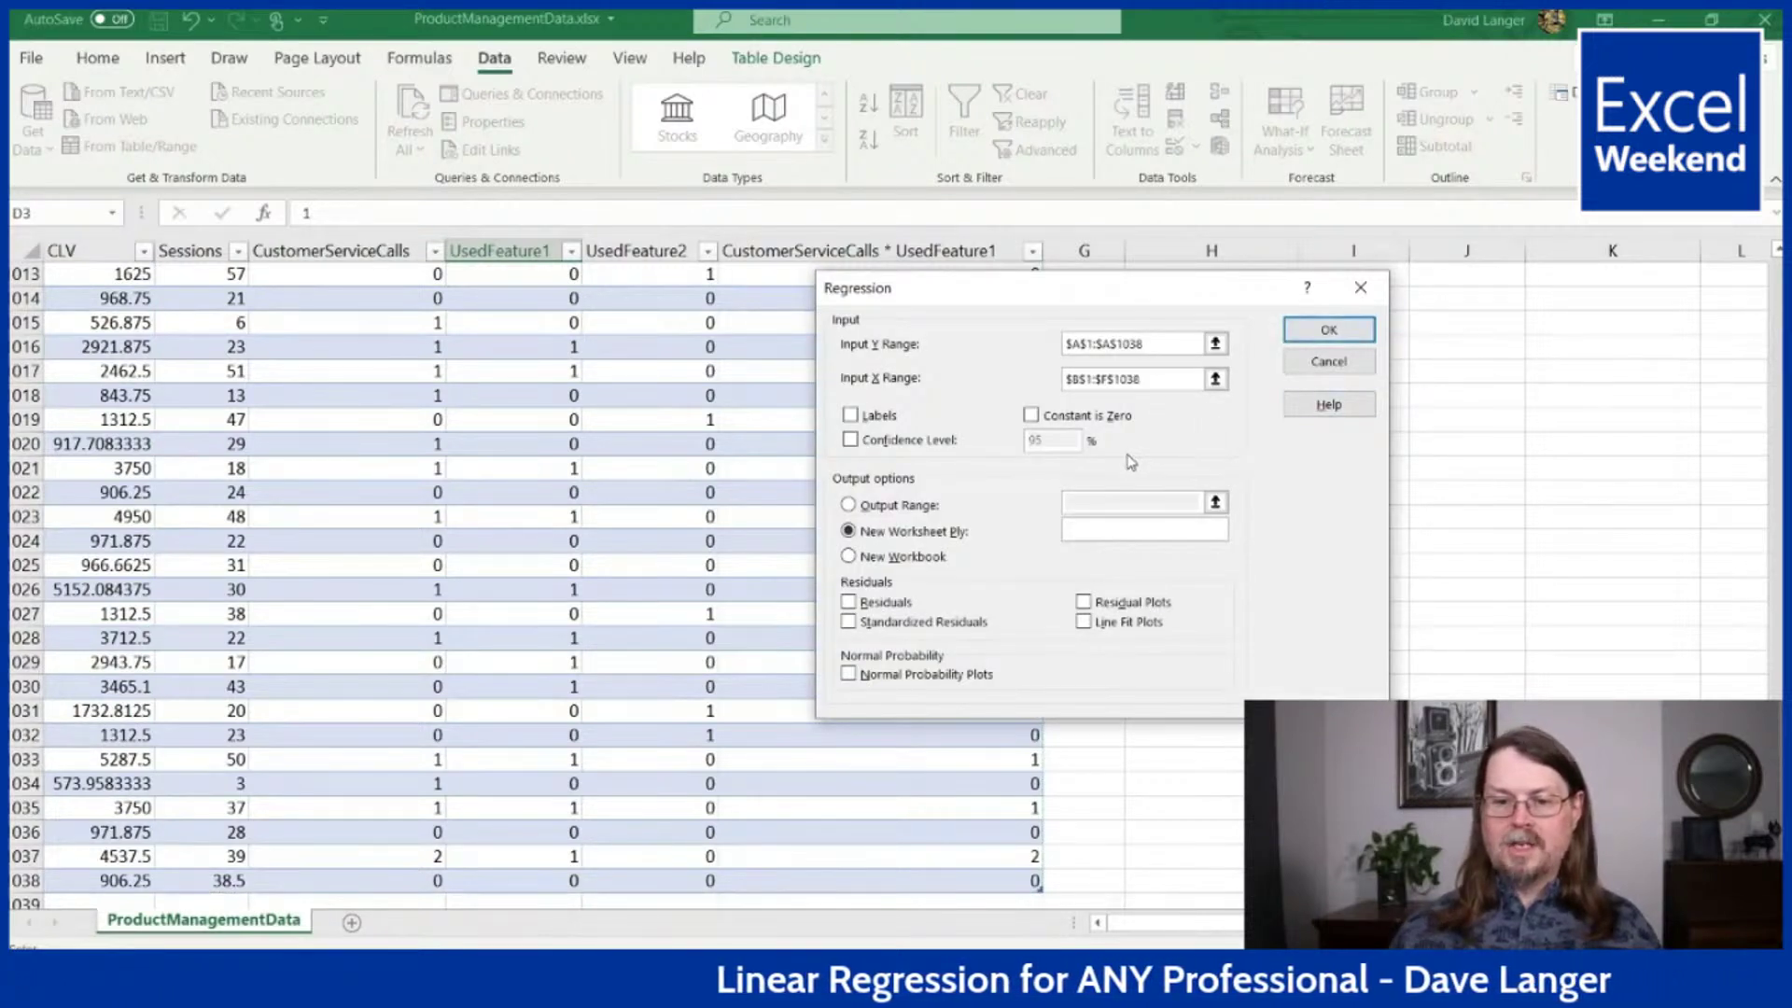
{"action": "left_click", "coordinate": [851, 415]}
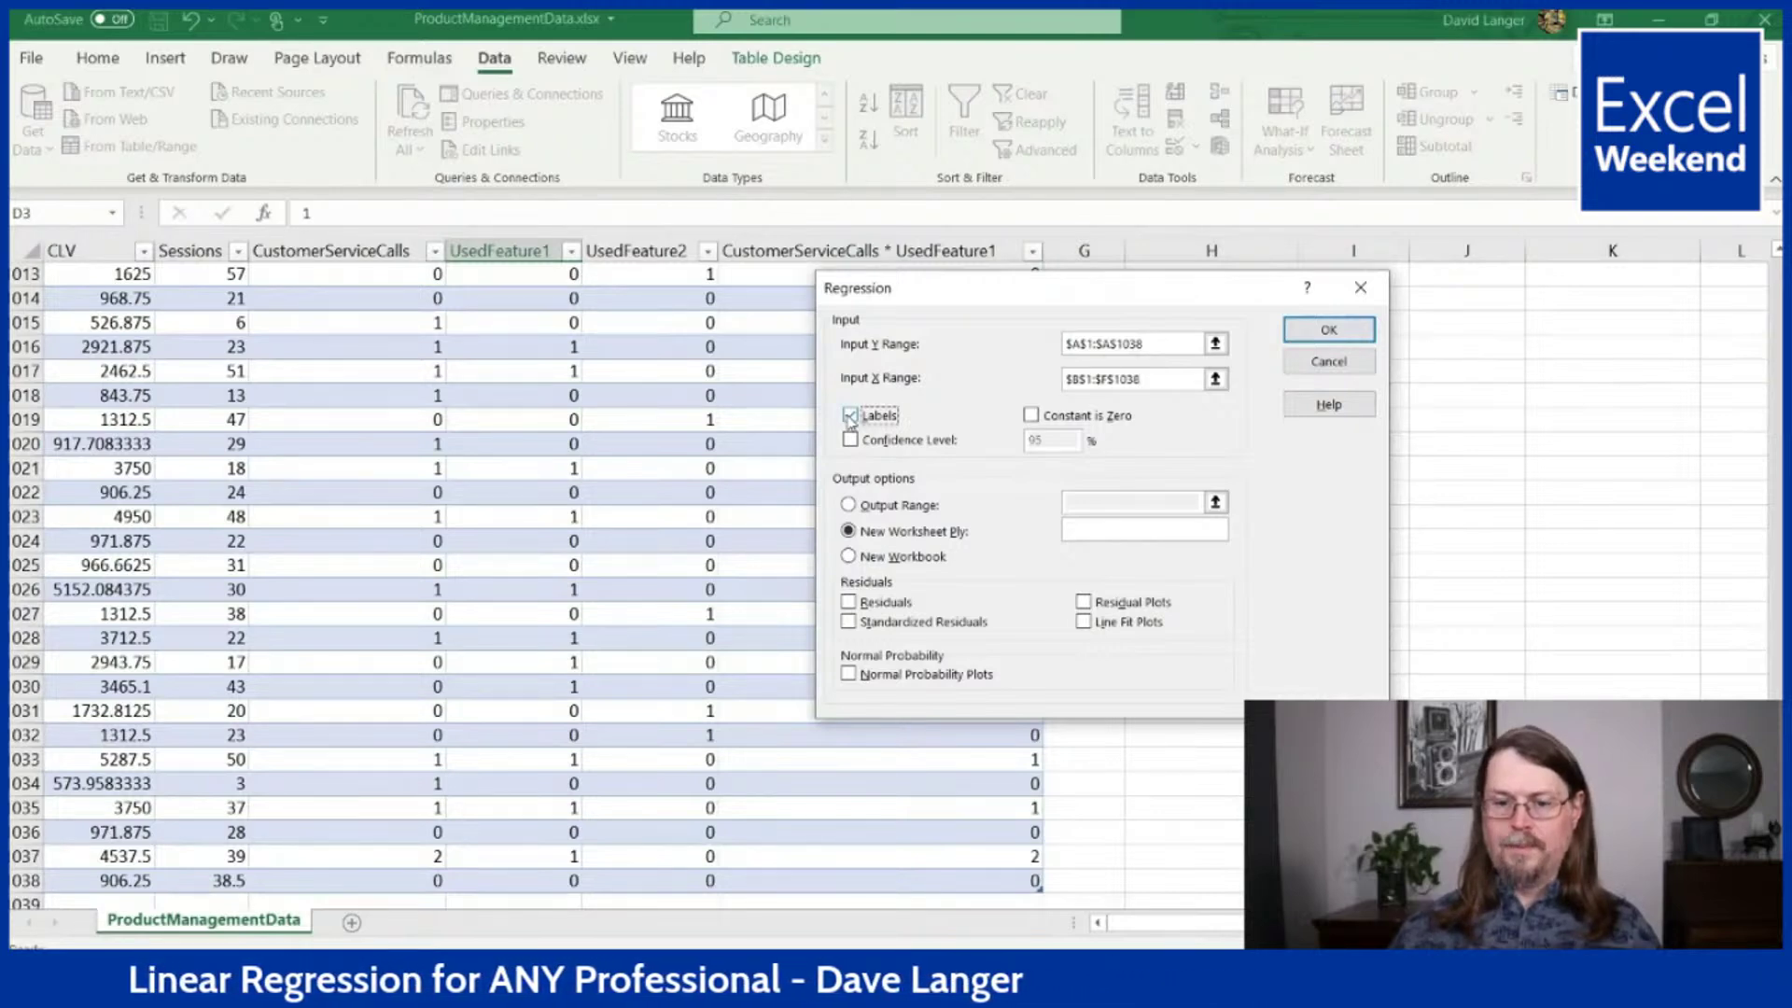
- Send the regression results to an output range starting at cell H8
{"action": "left_click", "coordinate": [868, 505]}
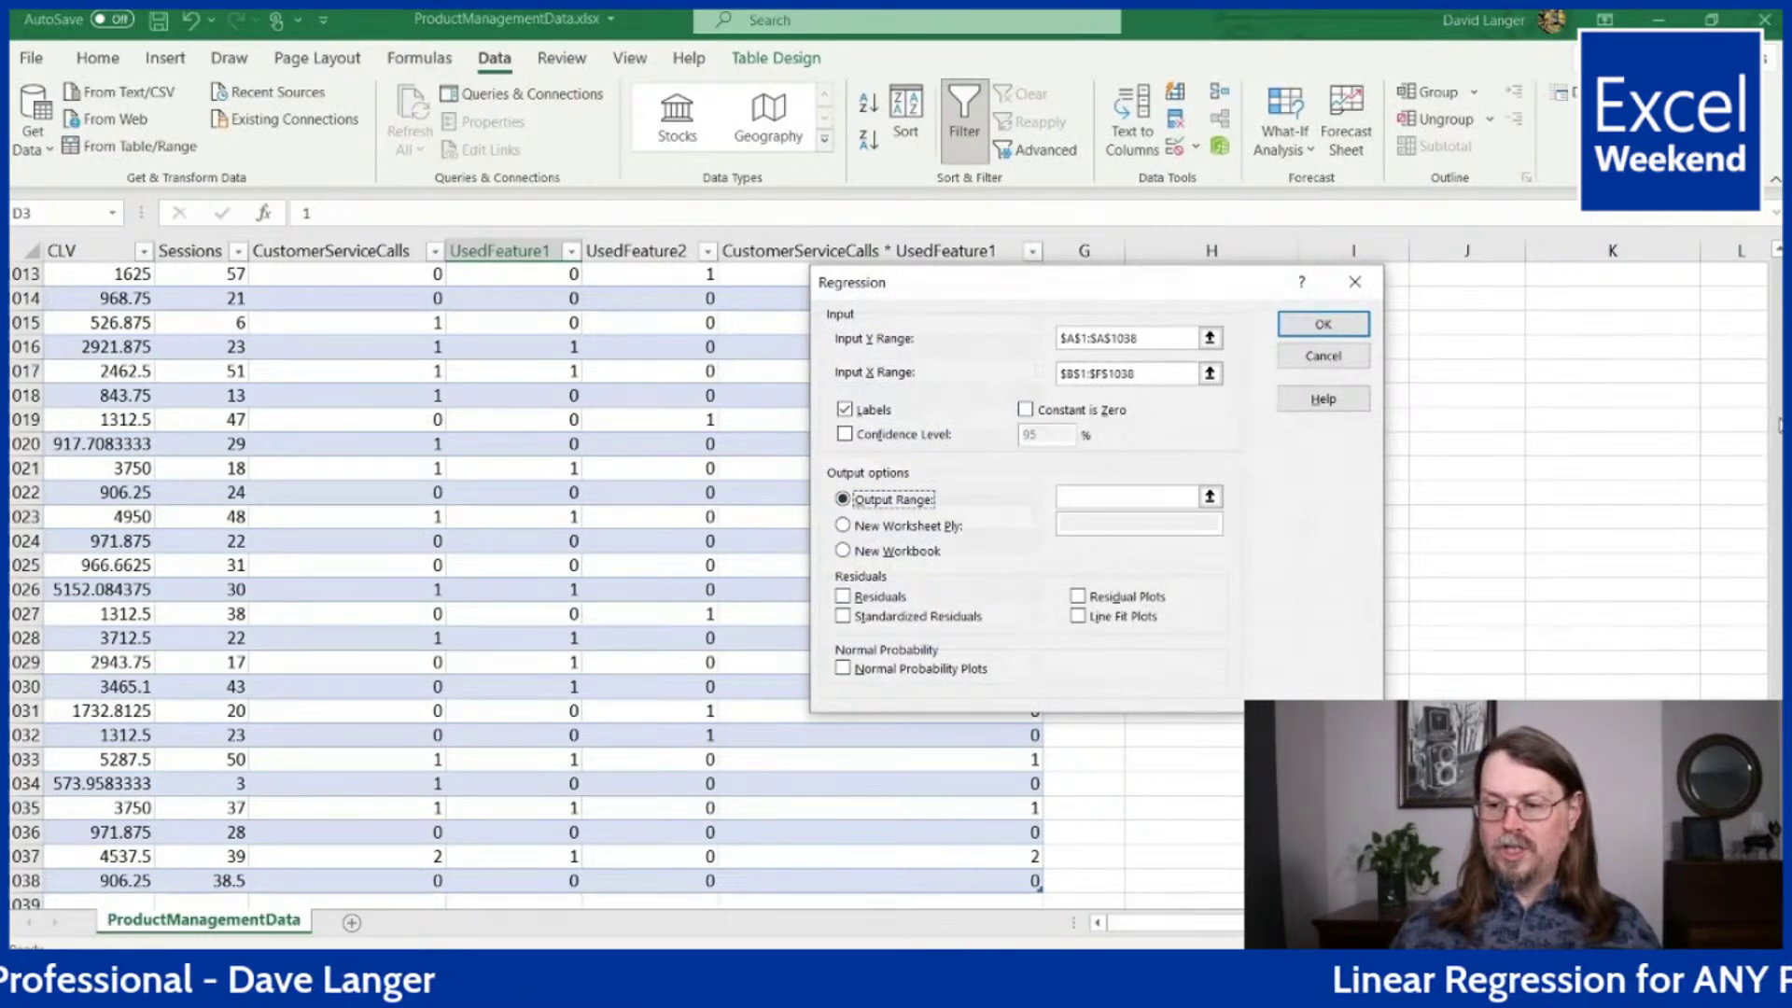
{"action": "left_click", "coordinate": [1210, 497]}
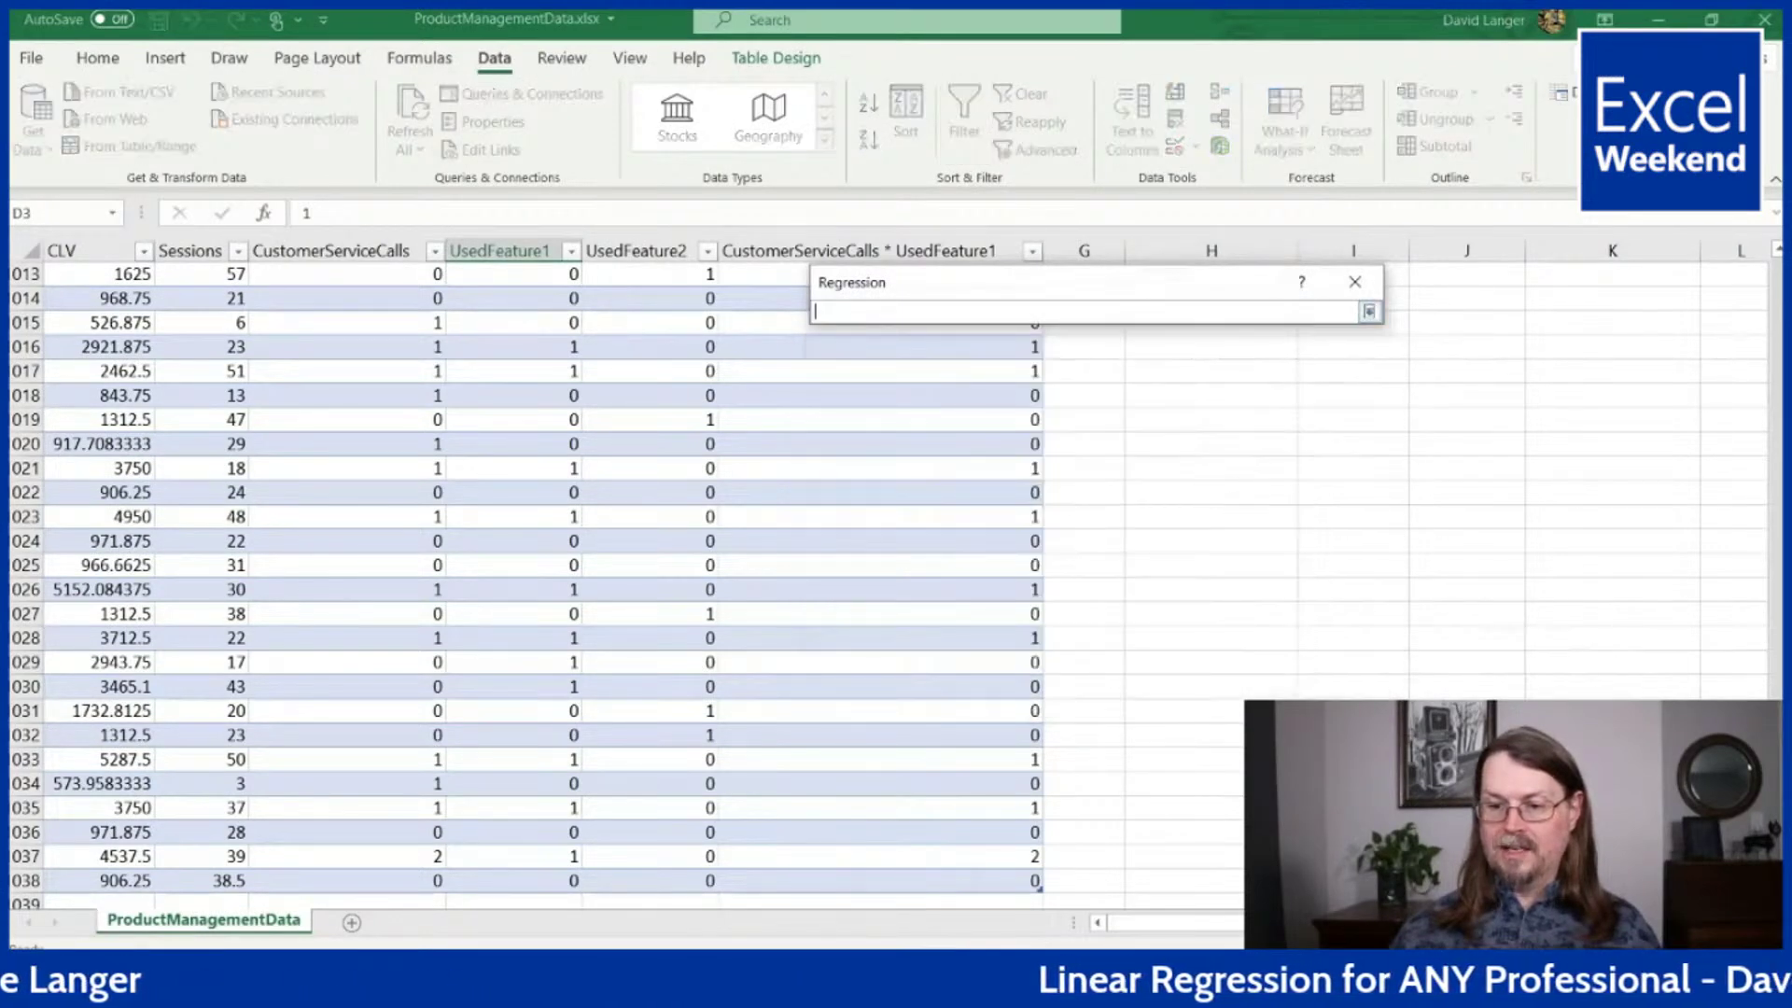
{"action": "left_click_drag", "start_coordinate": [1770, 623], "coordinate": [1778, 277]}
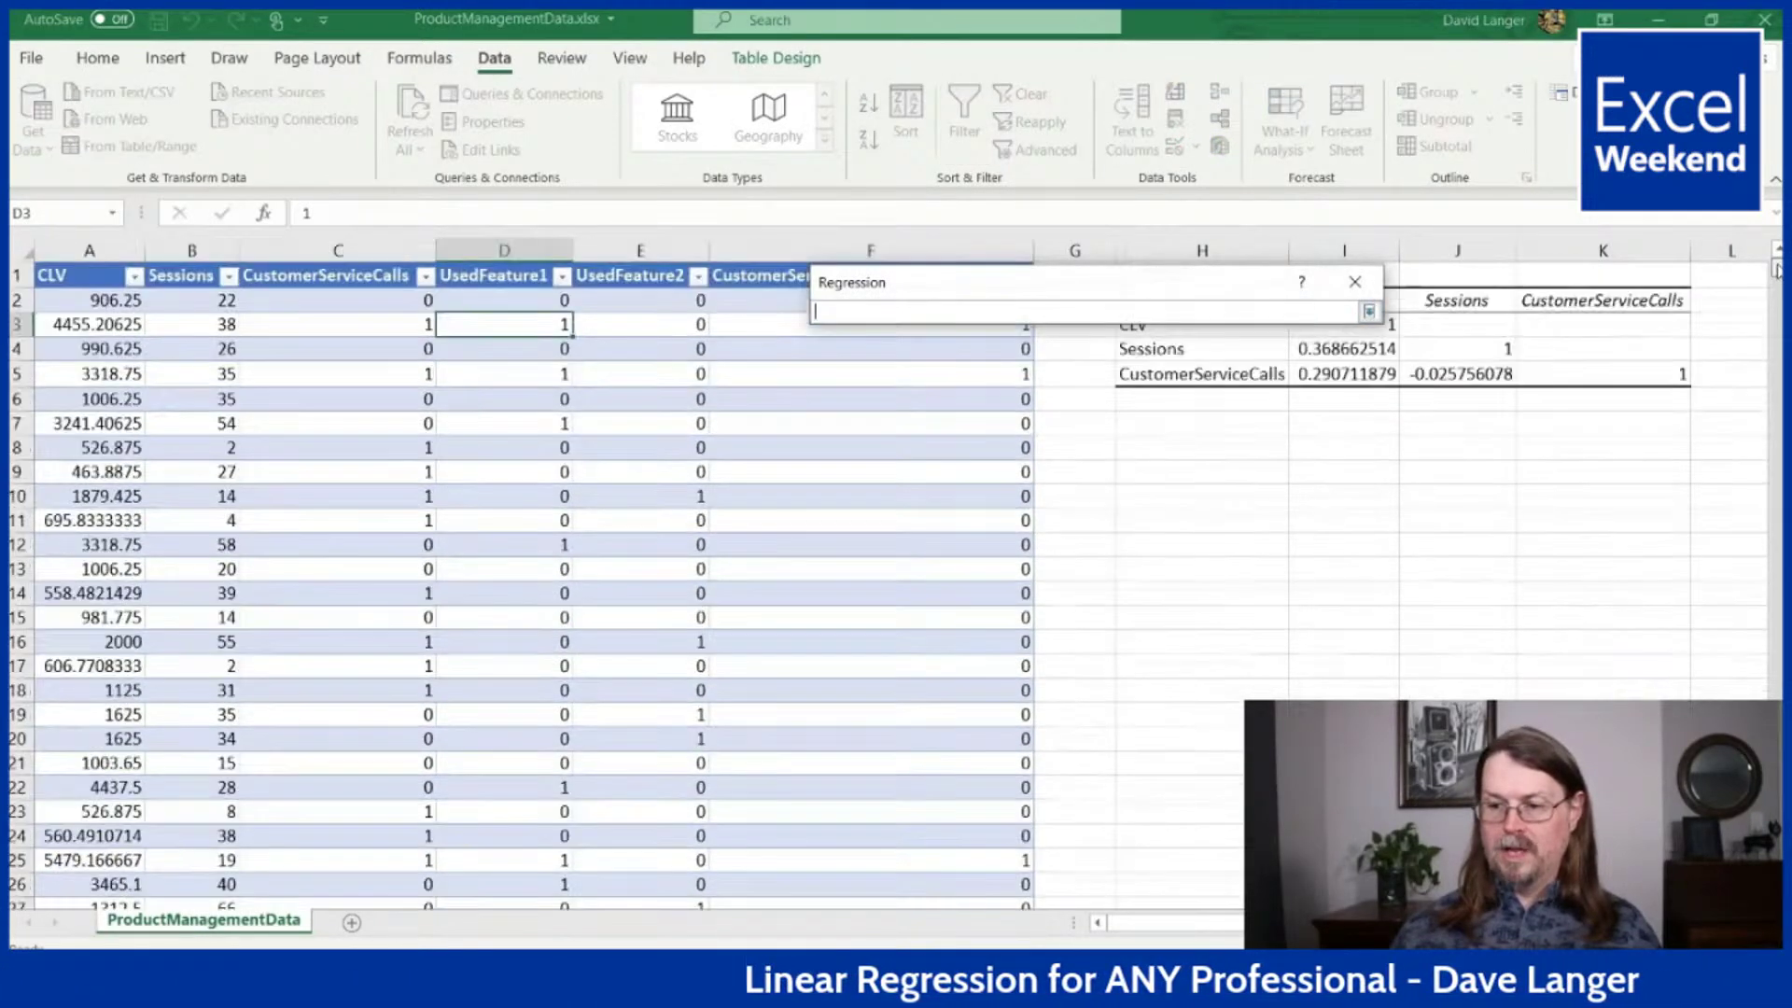
{"action": "left_click", "coordinate": [1185, 442]}
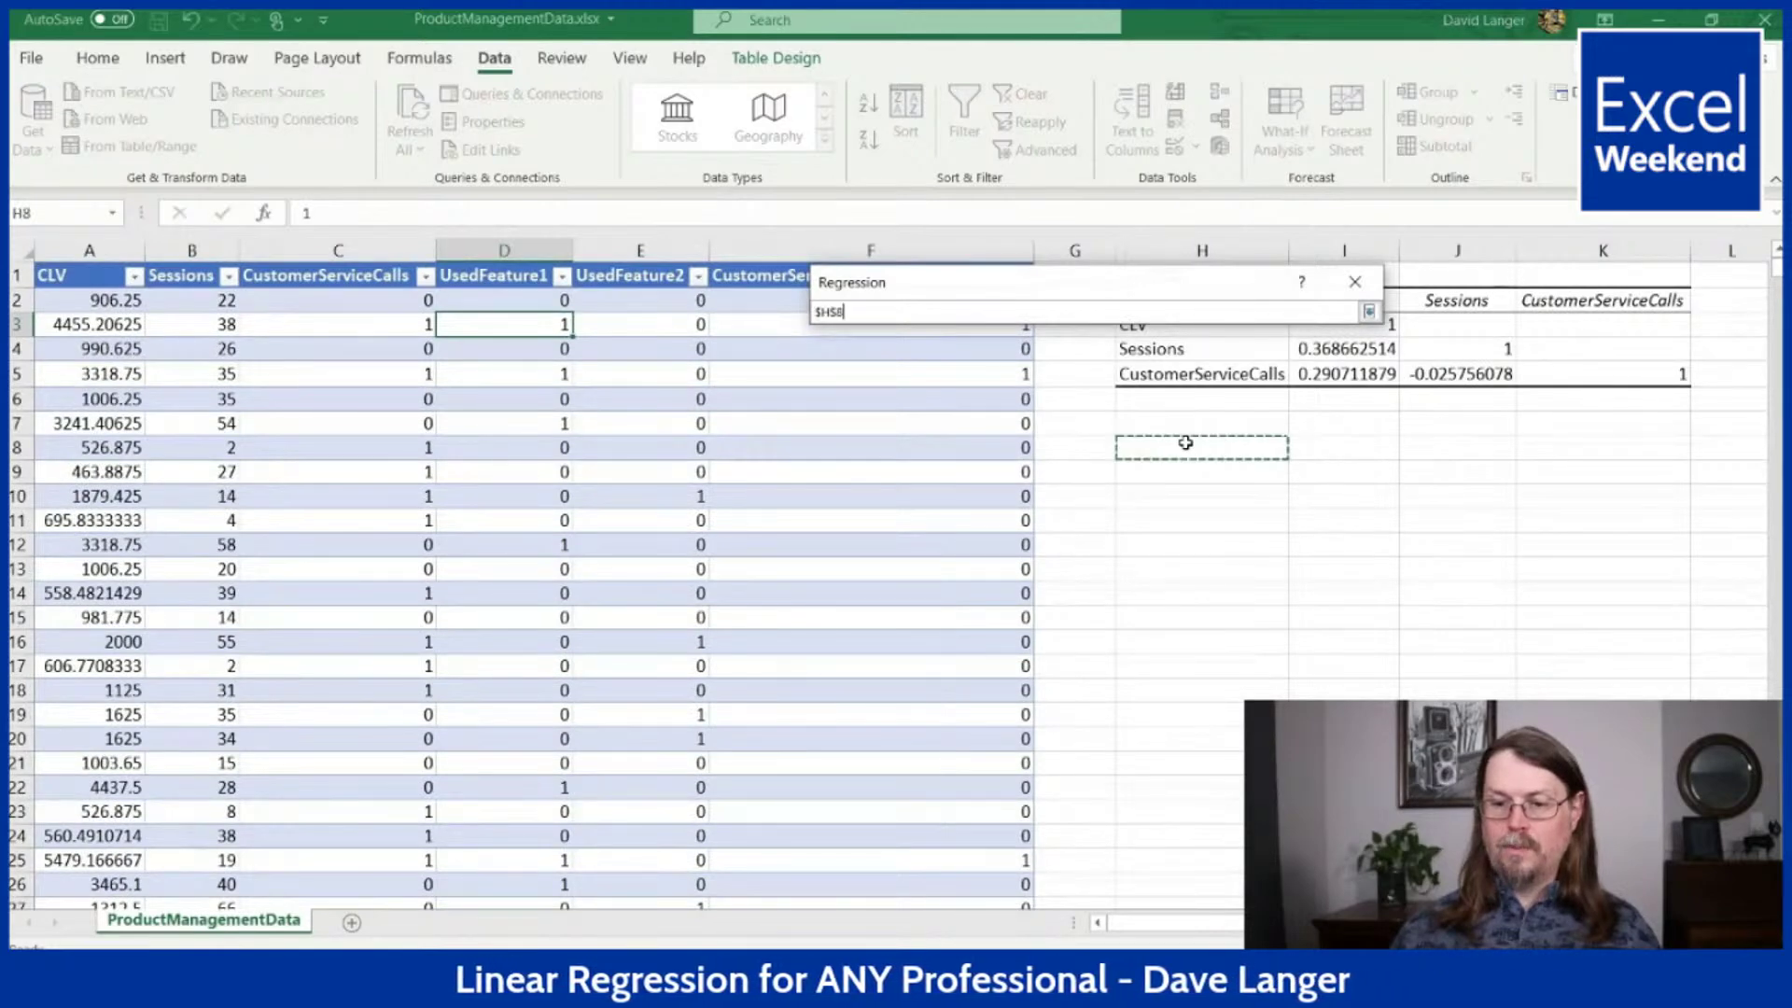
{"action": "left_click", "coordinate": [1368, 311]}
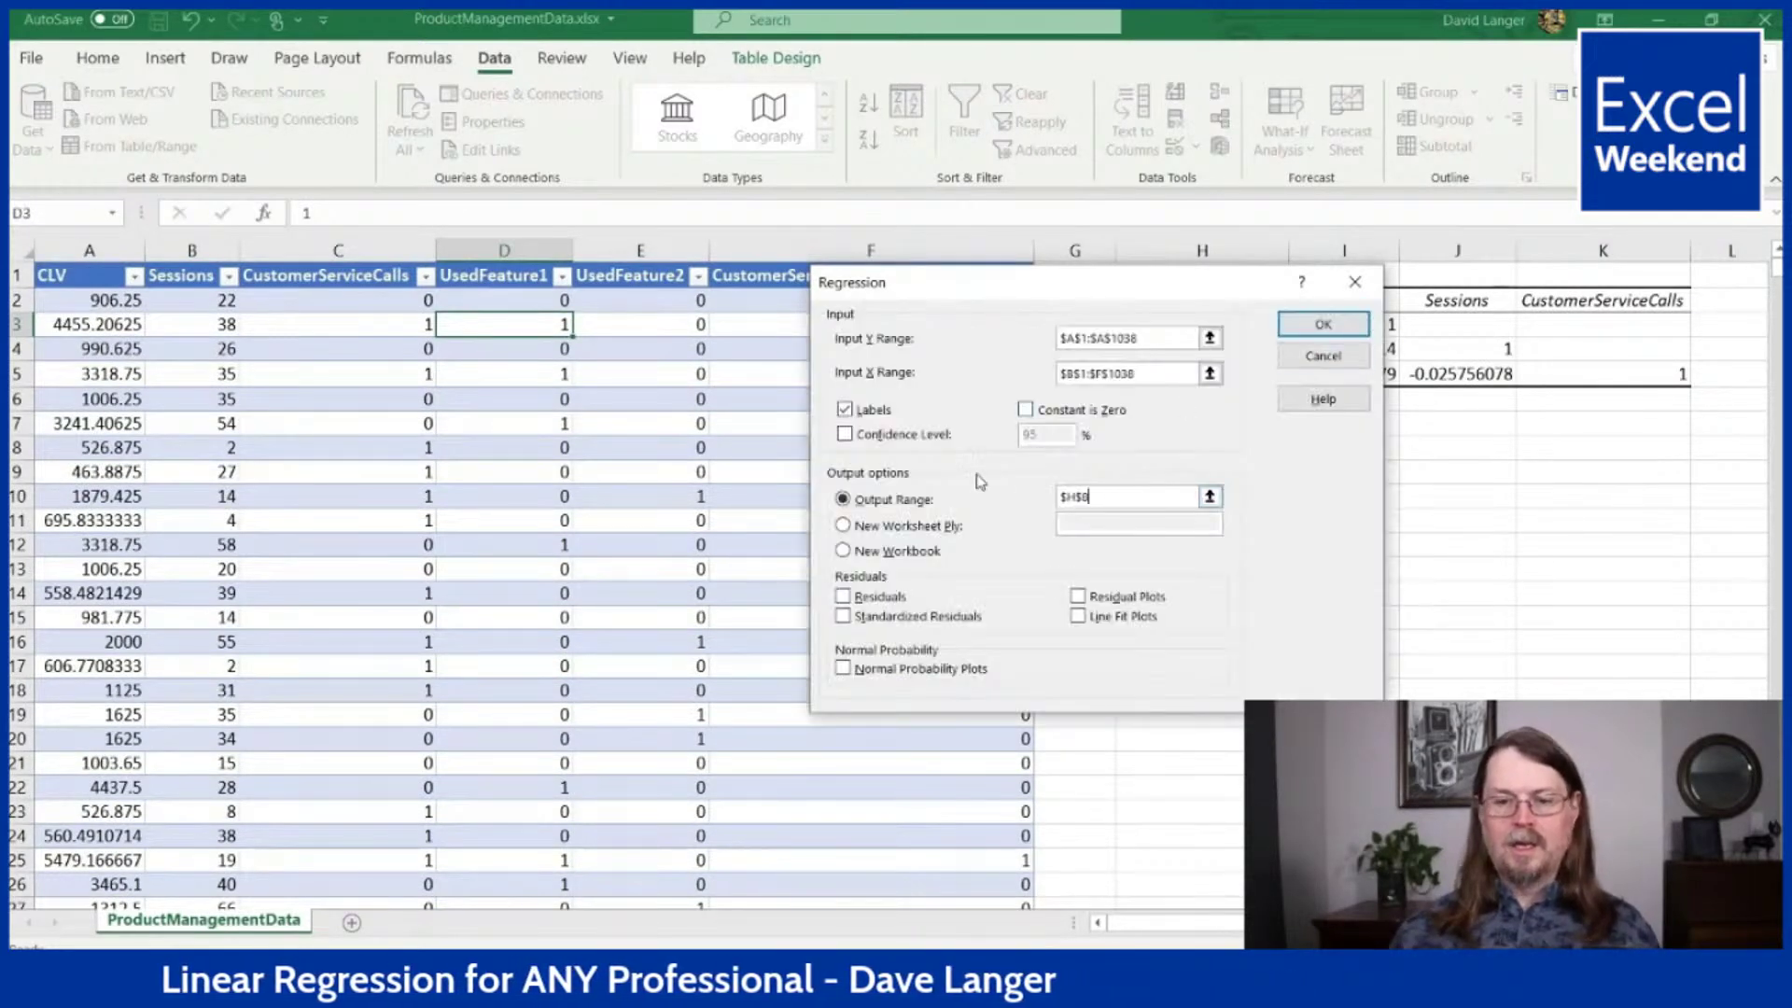
- Include residual plots in the regression output and run the analysis
{"action": "left_click_drag", "start_coordinate": [1098, 295], "coordinate": [743, 194]}
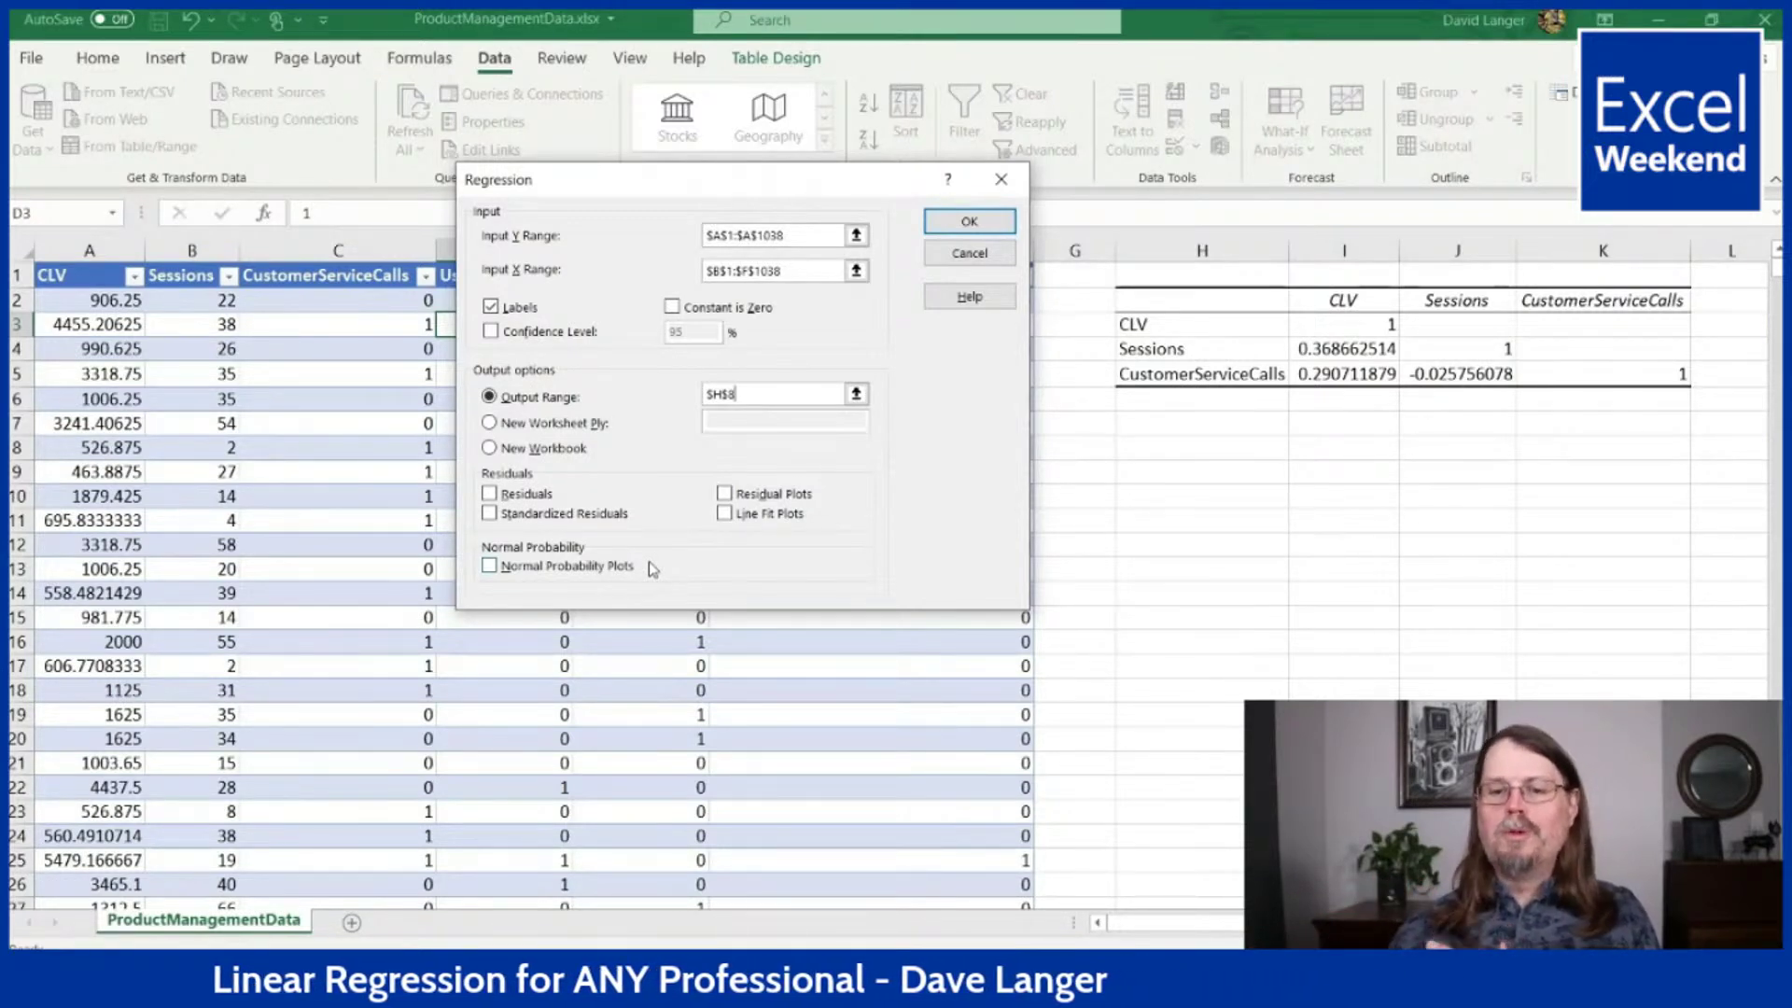
{"action": "left_click", "coordinate": [725, 494]}
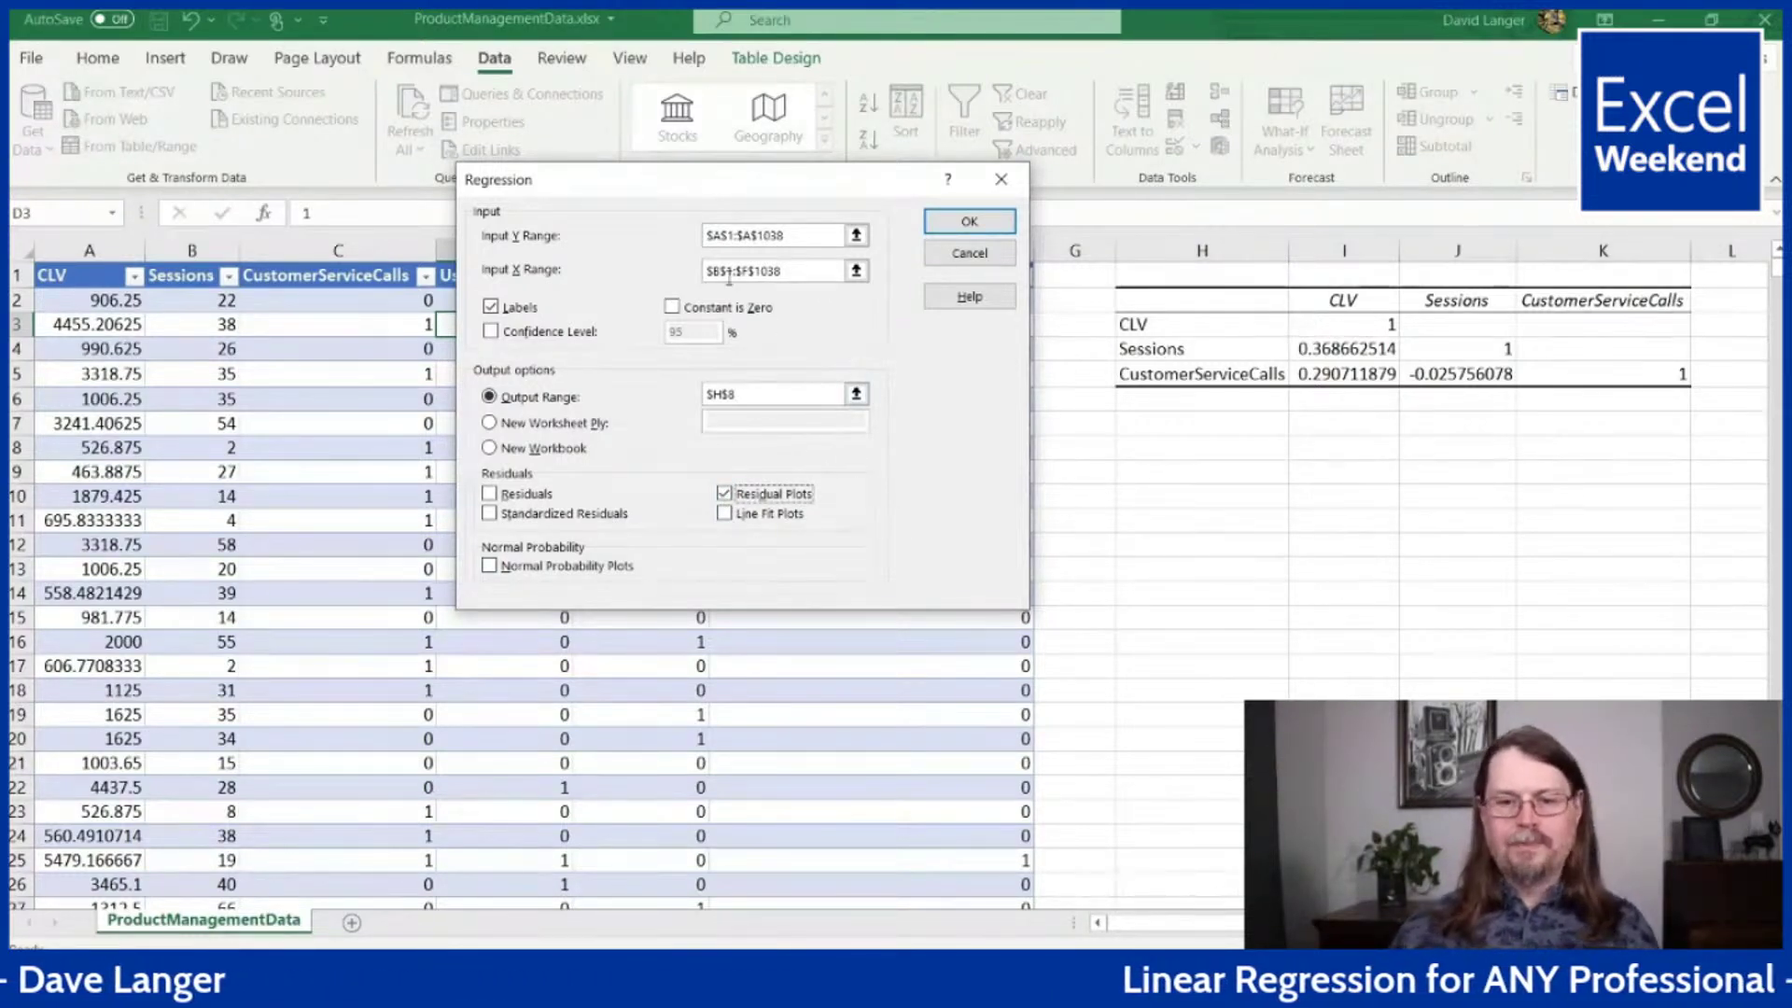
{"action": "left_click", "coordinate": [954, 222]}
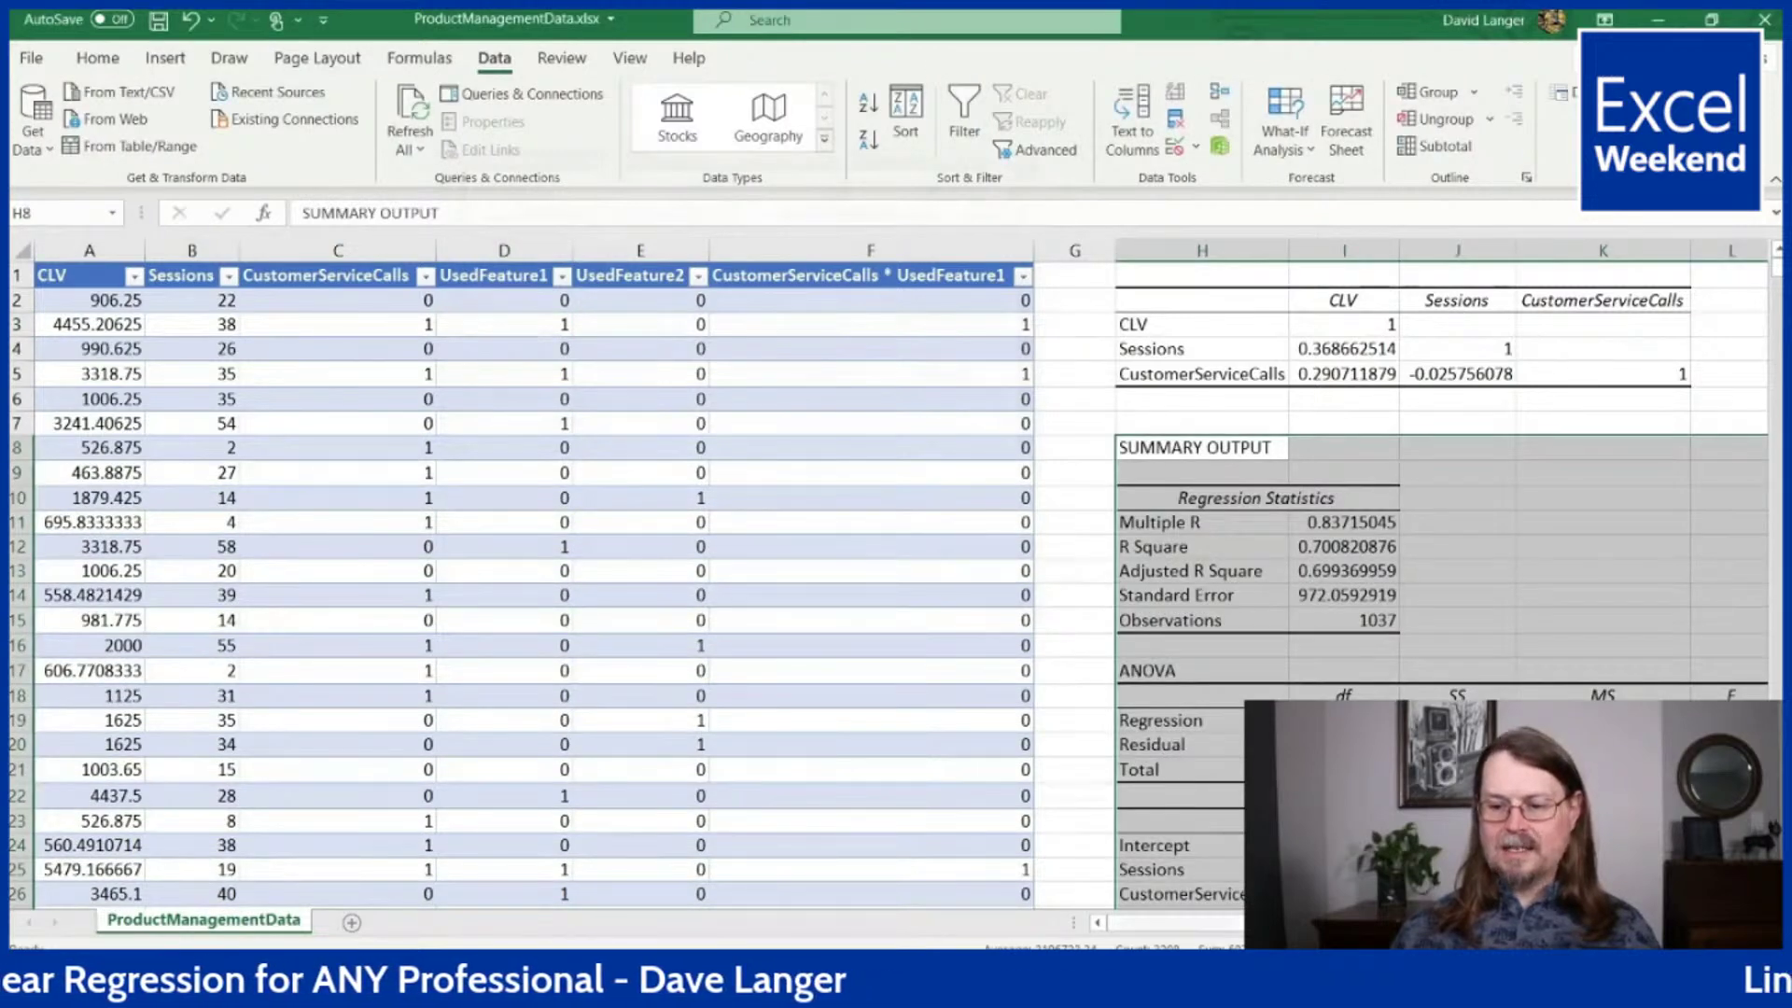
- Autofit column H and columns L to P to the contents of the regression summary output
{"action": "scroll", "coordinate": [896, 579], "scroll_direction": "right", "scroll_amount": 6}
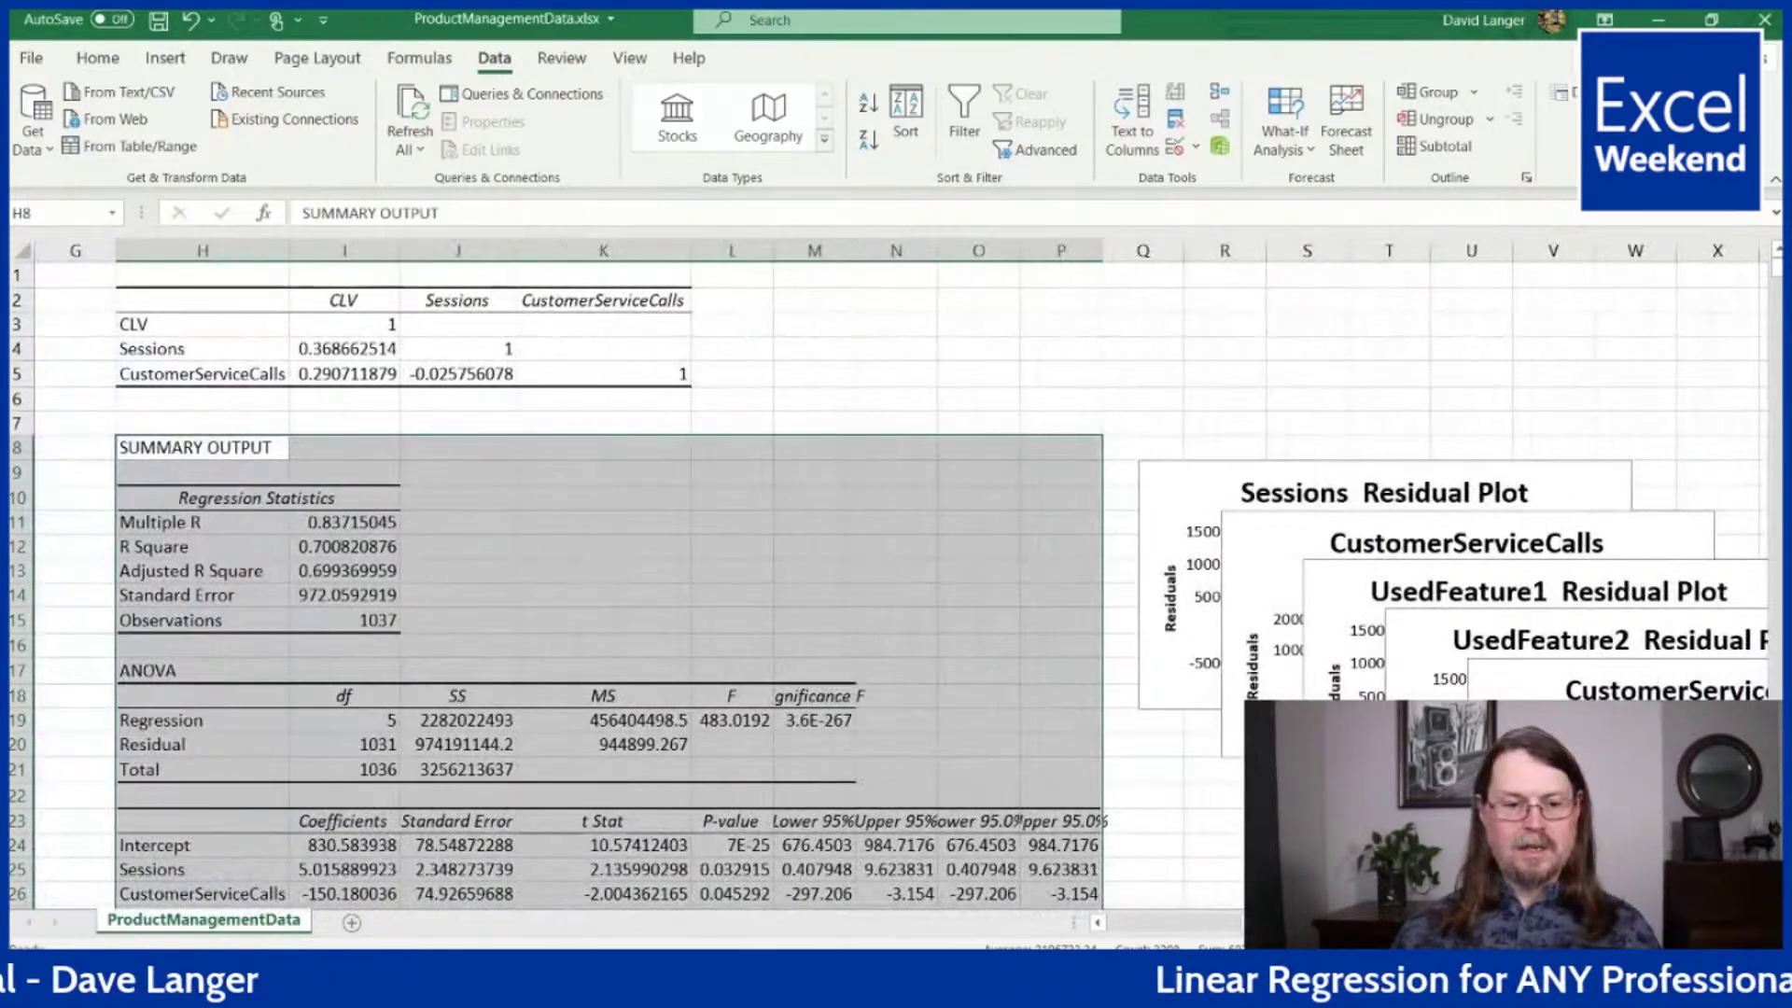
{"action": "scroll", "coordinate": [896, 579], "scroll_direction": "right", "scroll_amount": 1}
{"action": "scroll", "coordinate": [896, 578], "scroll_direction": "down", "scroll_amount": 2}
{"action": "double_click", "coordinate": [938, 251]}
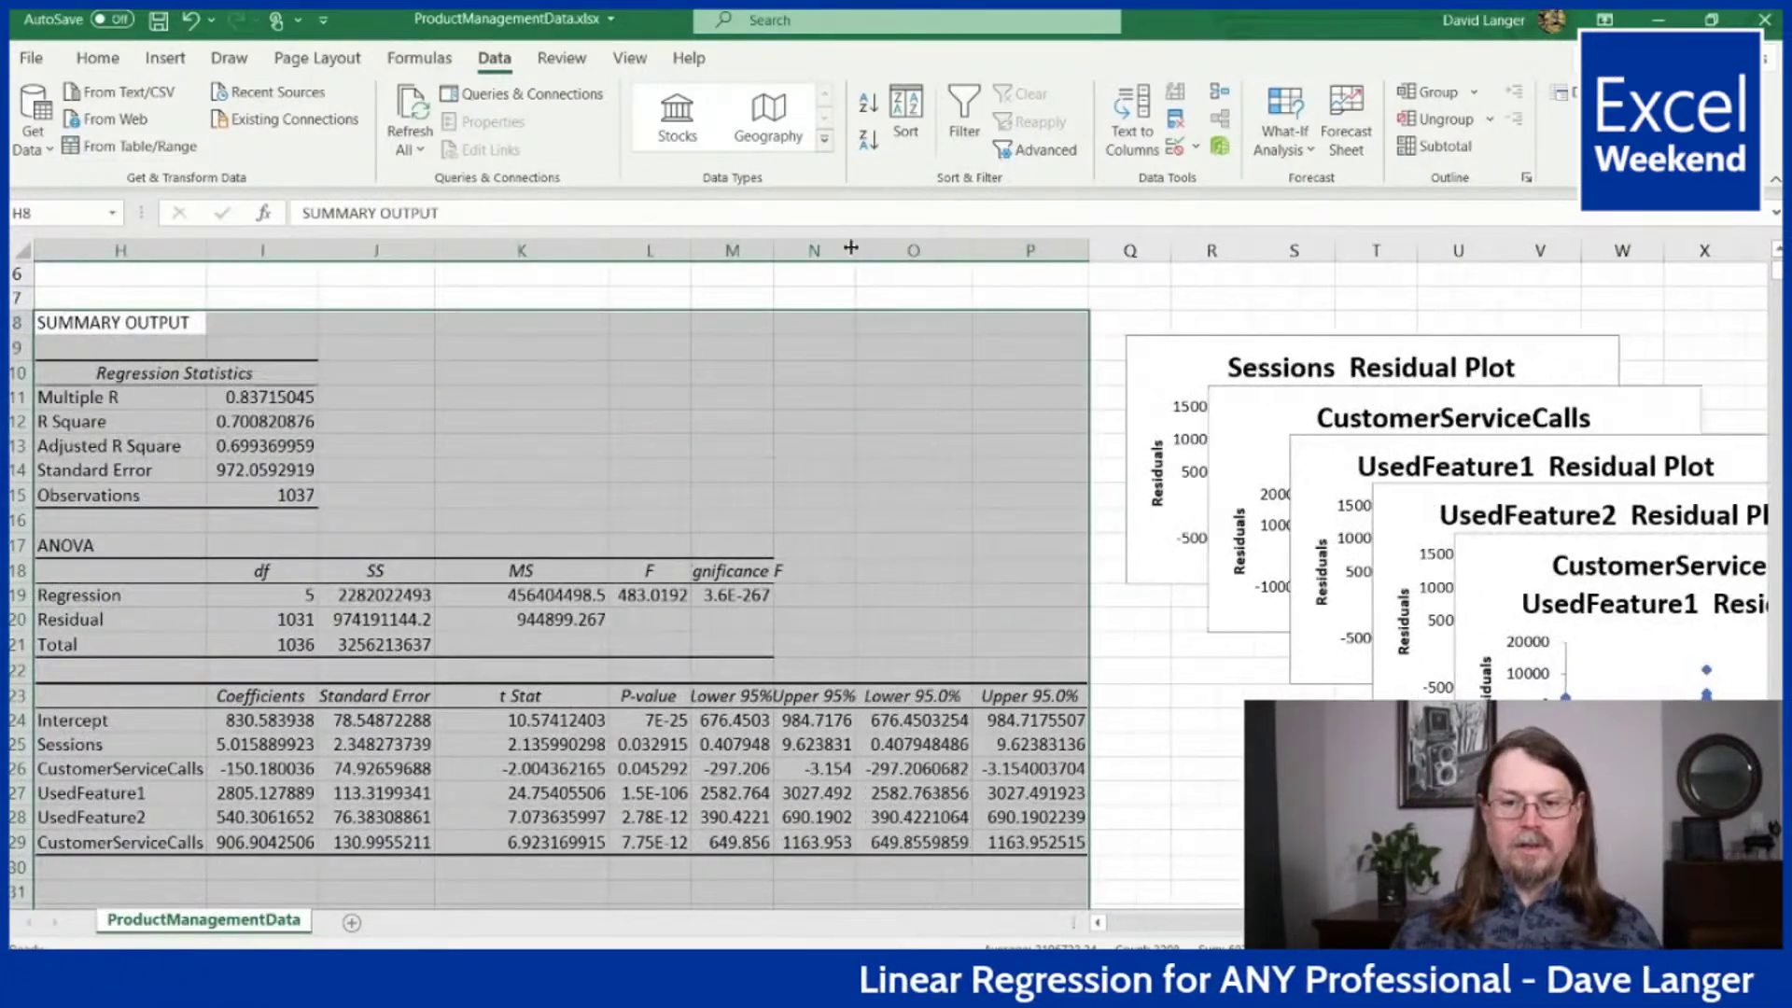
{"action": "double_click", "coordinate": [856, 250]}
{"action": "double_click", "coordinate": [773, 250]}
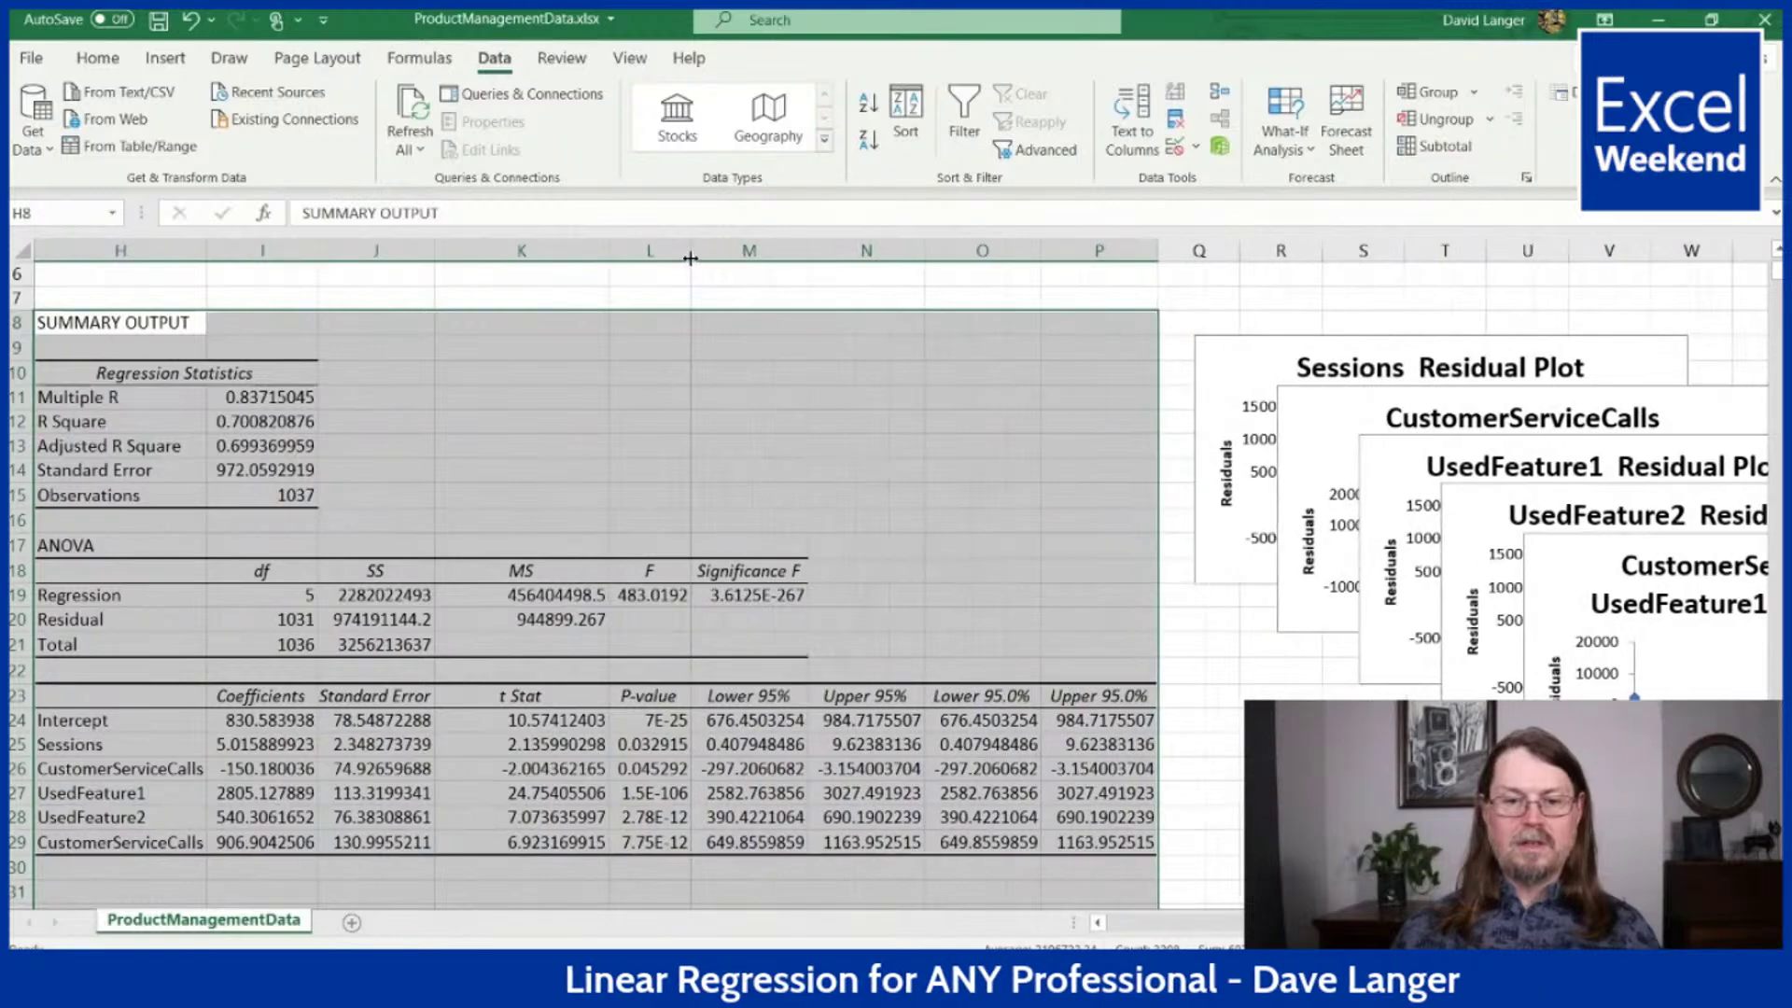
{"action": "double_click", "coordinate": [691, 251]}
{"action": "double_click", "coordinate": [206, 250]}
- Collapse the ribbon to make more room for the regression summary output
{"action": "scroll", "coordinate": [896, 579], "scroll_direction": "left", "scroll_amount": 2}
{"action": "scroll", "coordinate": [896, 579], "scroll_direction": "right", "scroll_amount": 2}
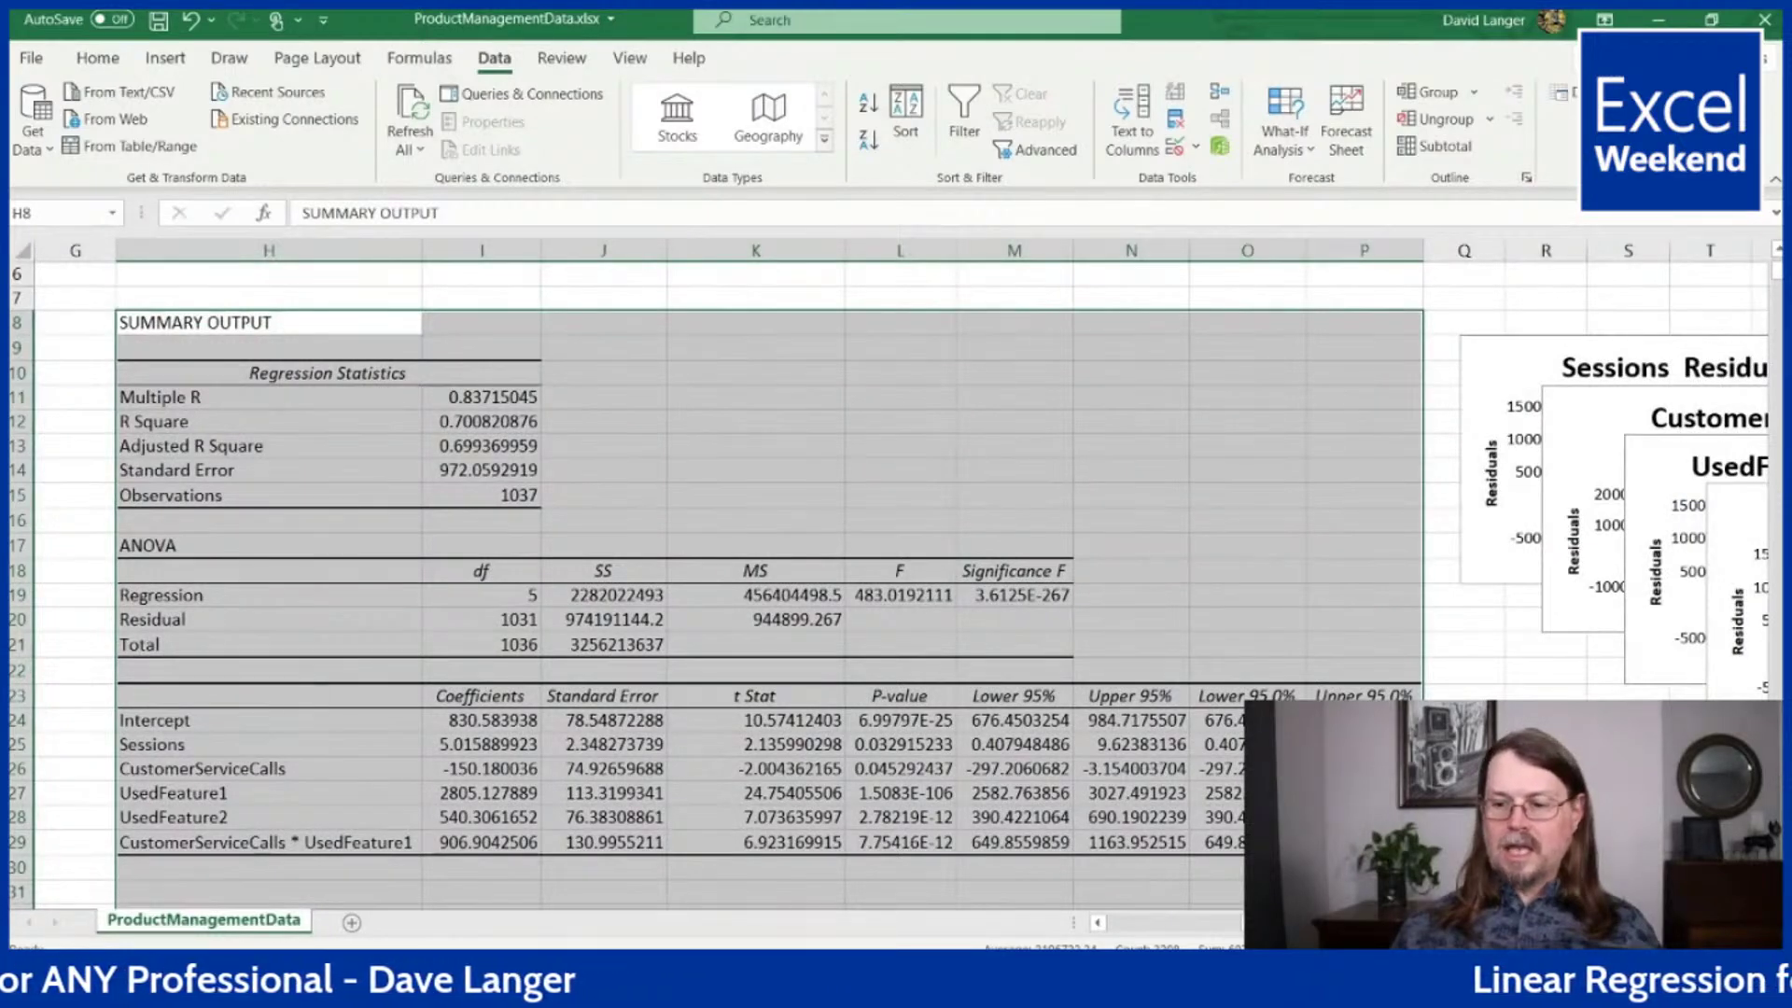
{"action": "scroll", "coordinate": [1774, 186], "scroll_direction": "down", "scroll_amount": 1}
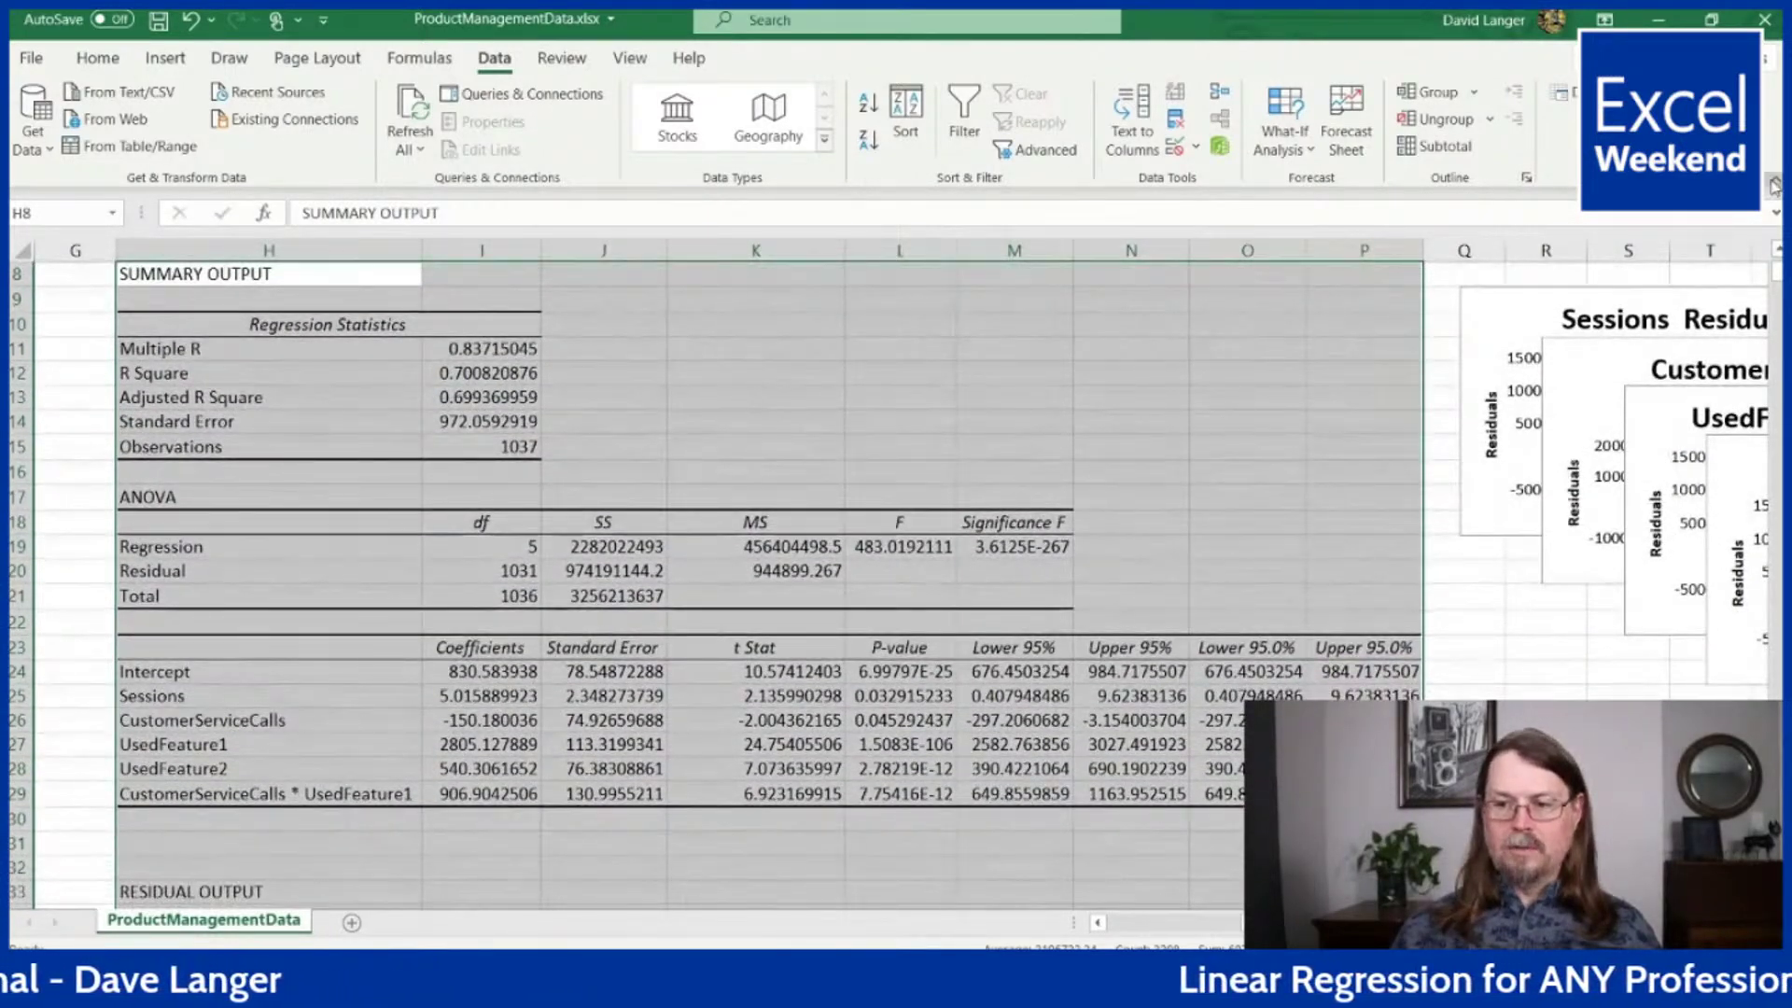
{"action": "left_click", "coordinate": [1774, 185]}
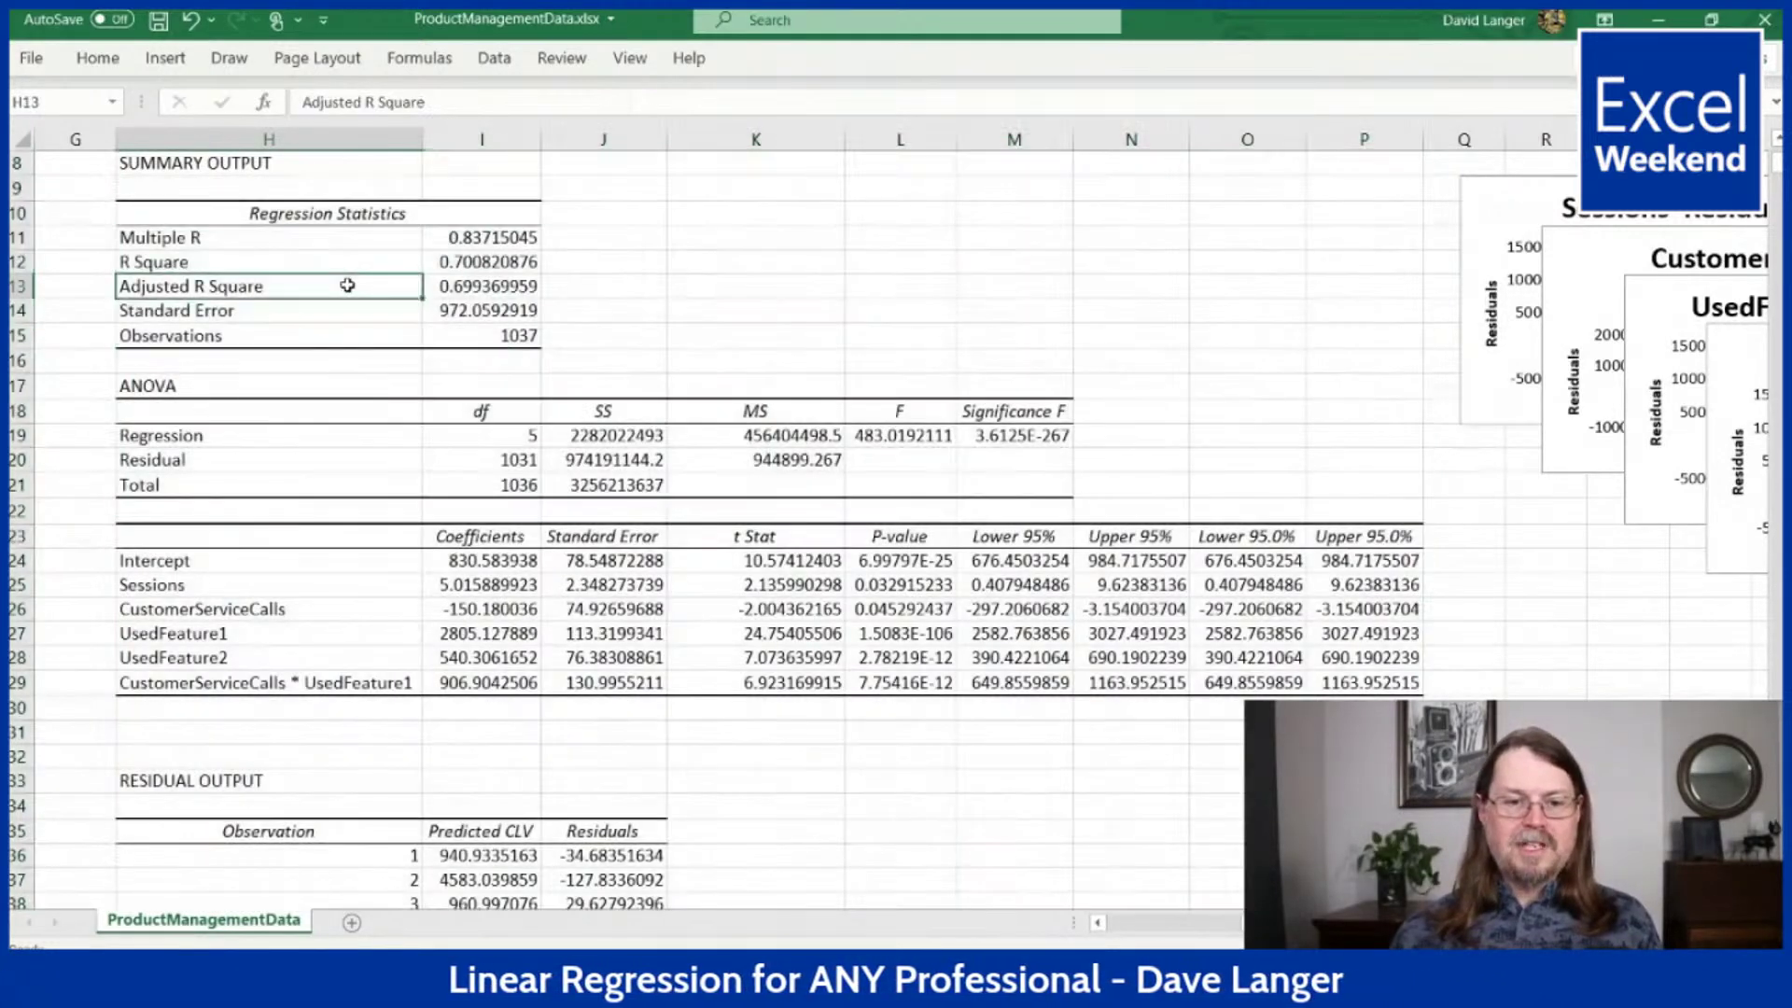
- Examine the Adjusted R Square in the regression statistics and the Significance F in the ANOVA table
{"action": "left_click", "coordinate": [339, 287]}
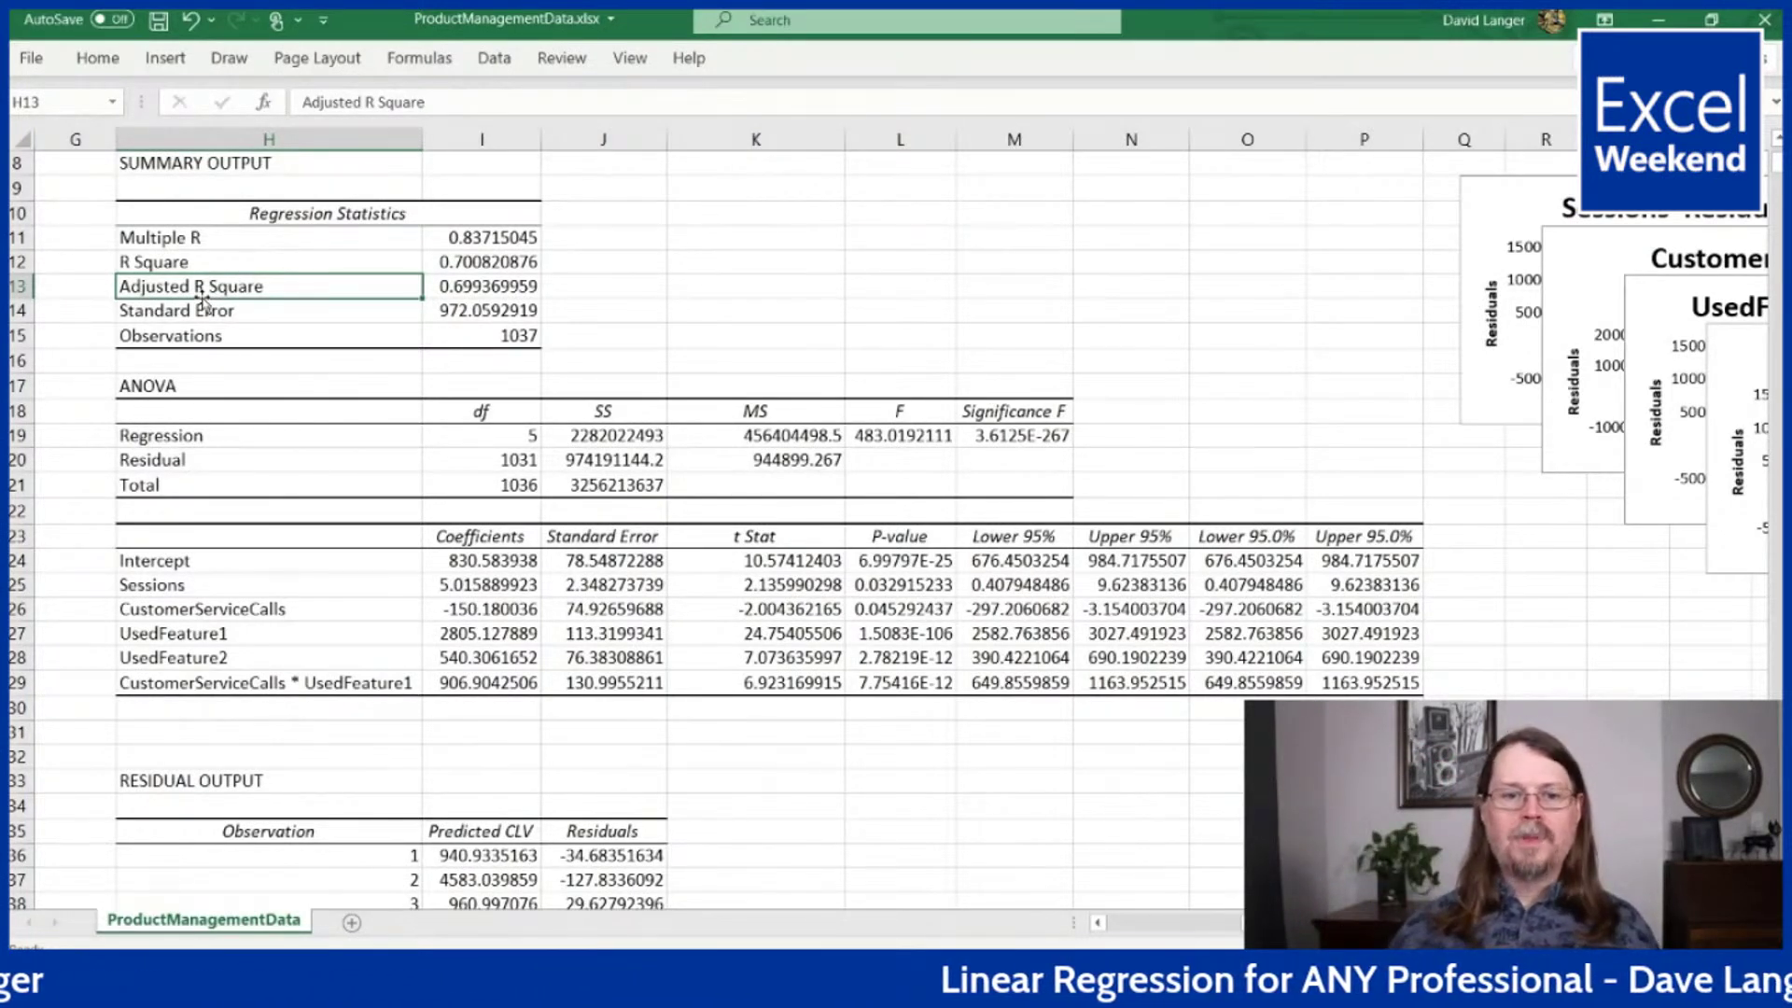
{"action": "left_click", "coordinate": [481, 294]}
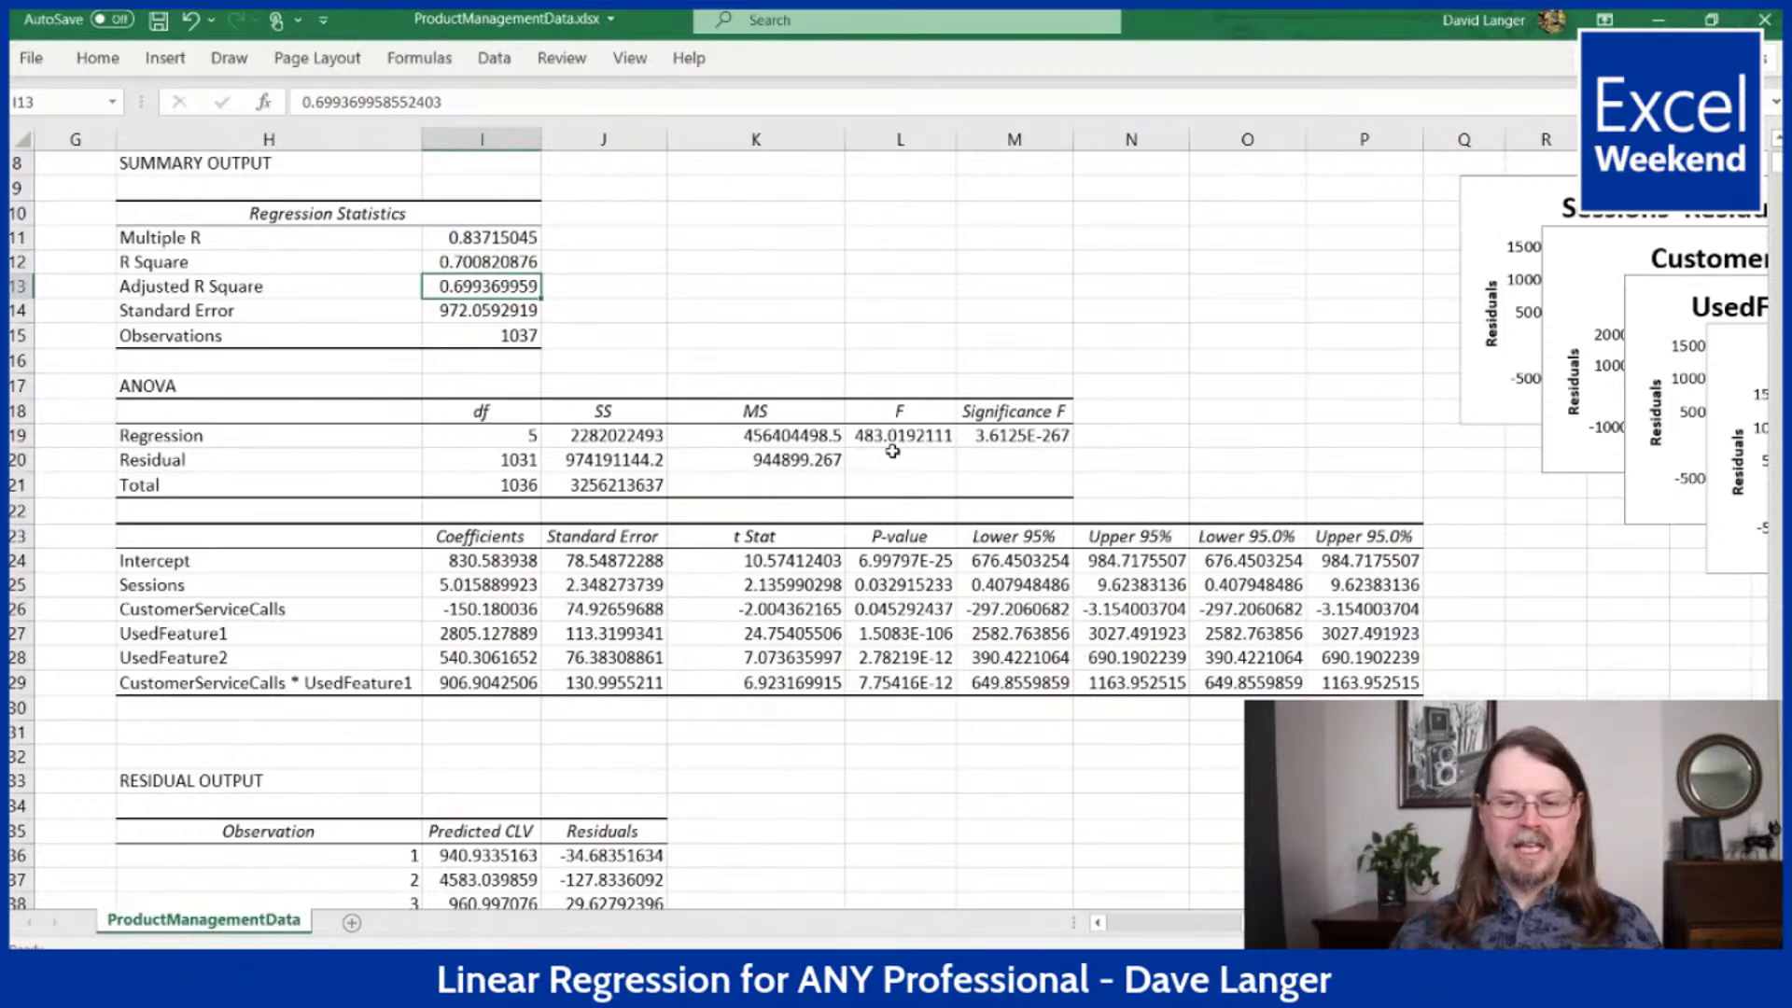
{"action": "left_click", "coordinate": [985, 437]}
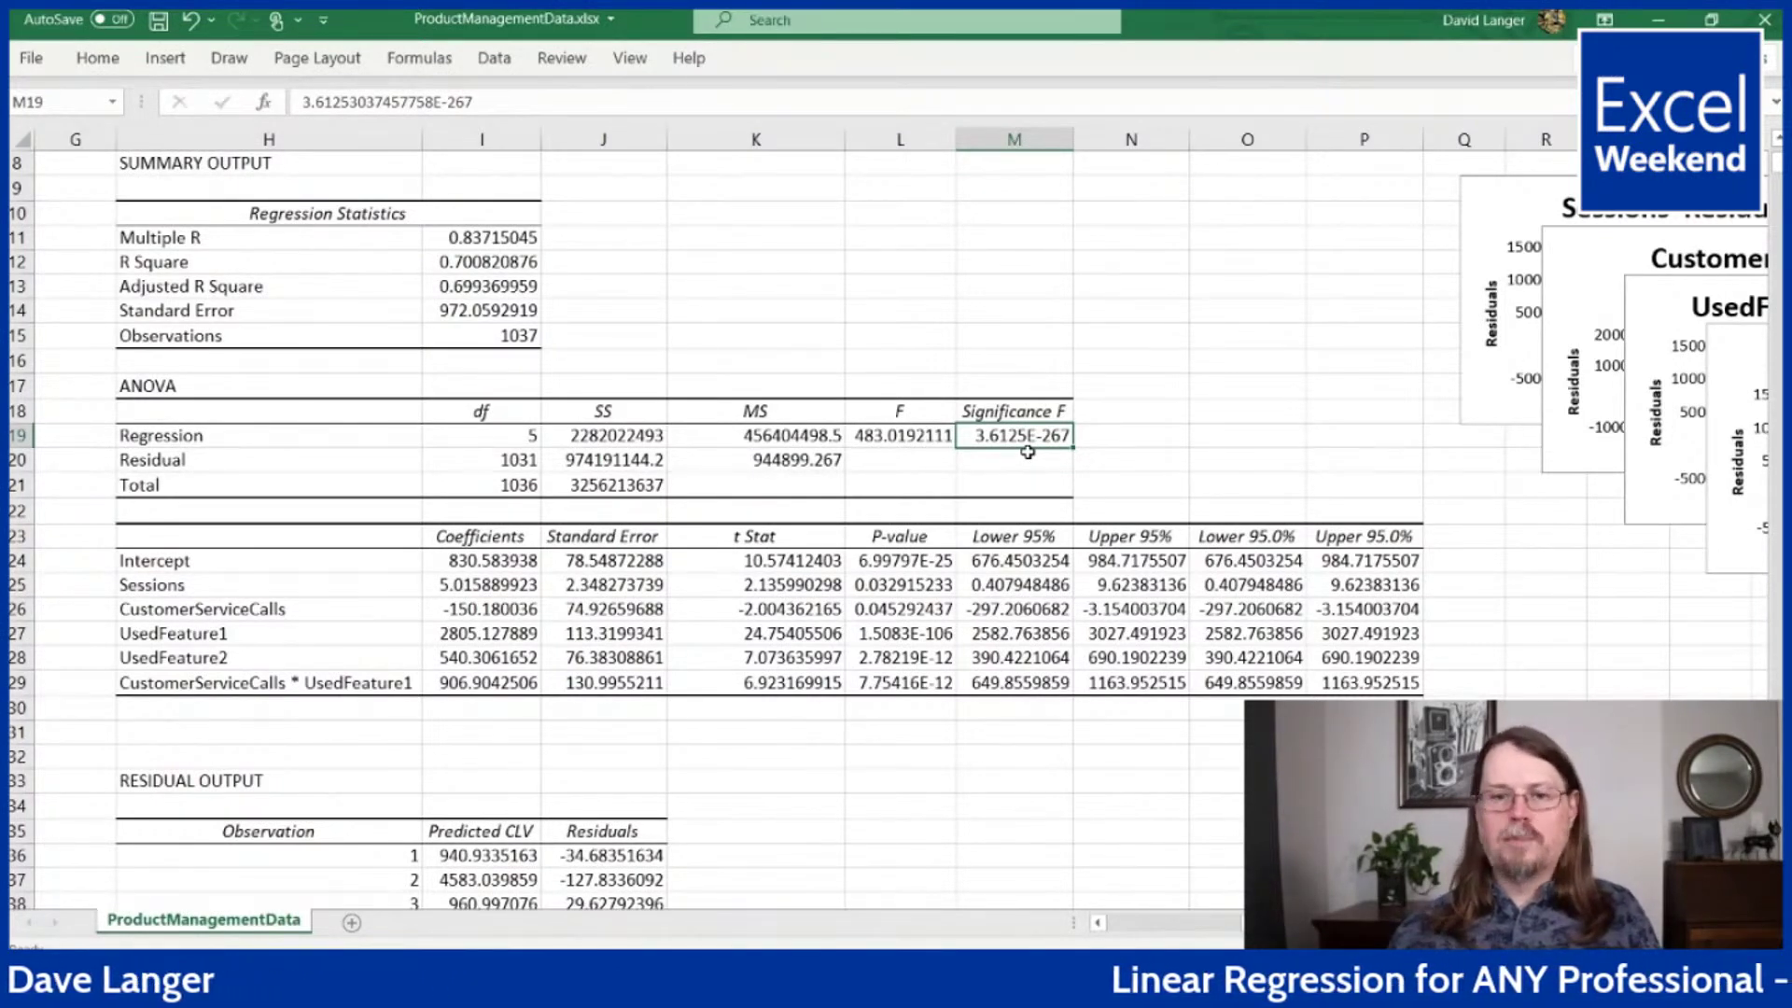
{"action": "left_click", "coordinate": [509, 291]}
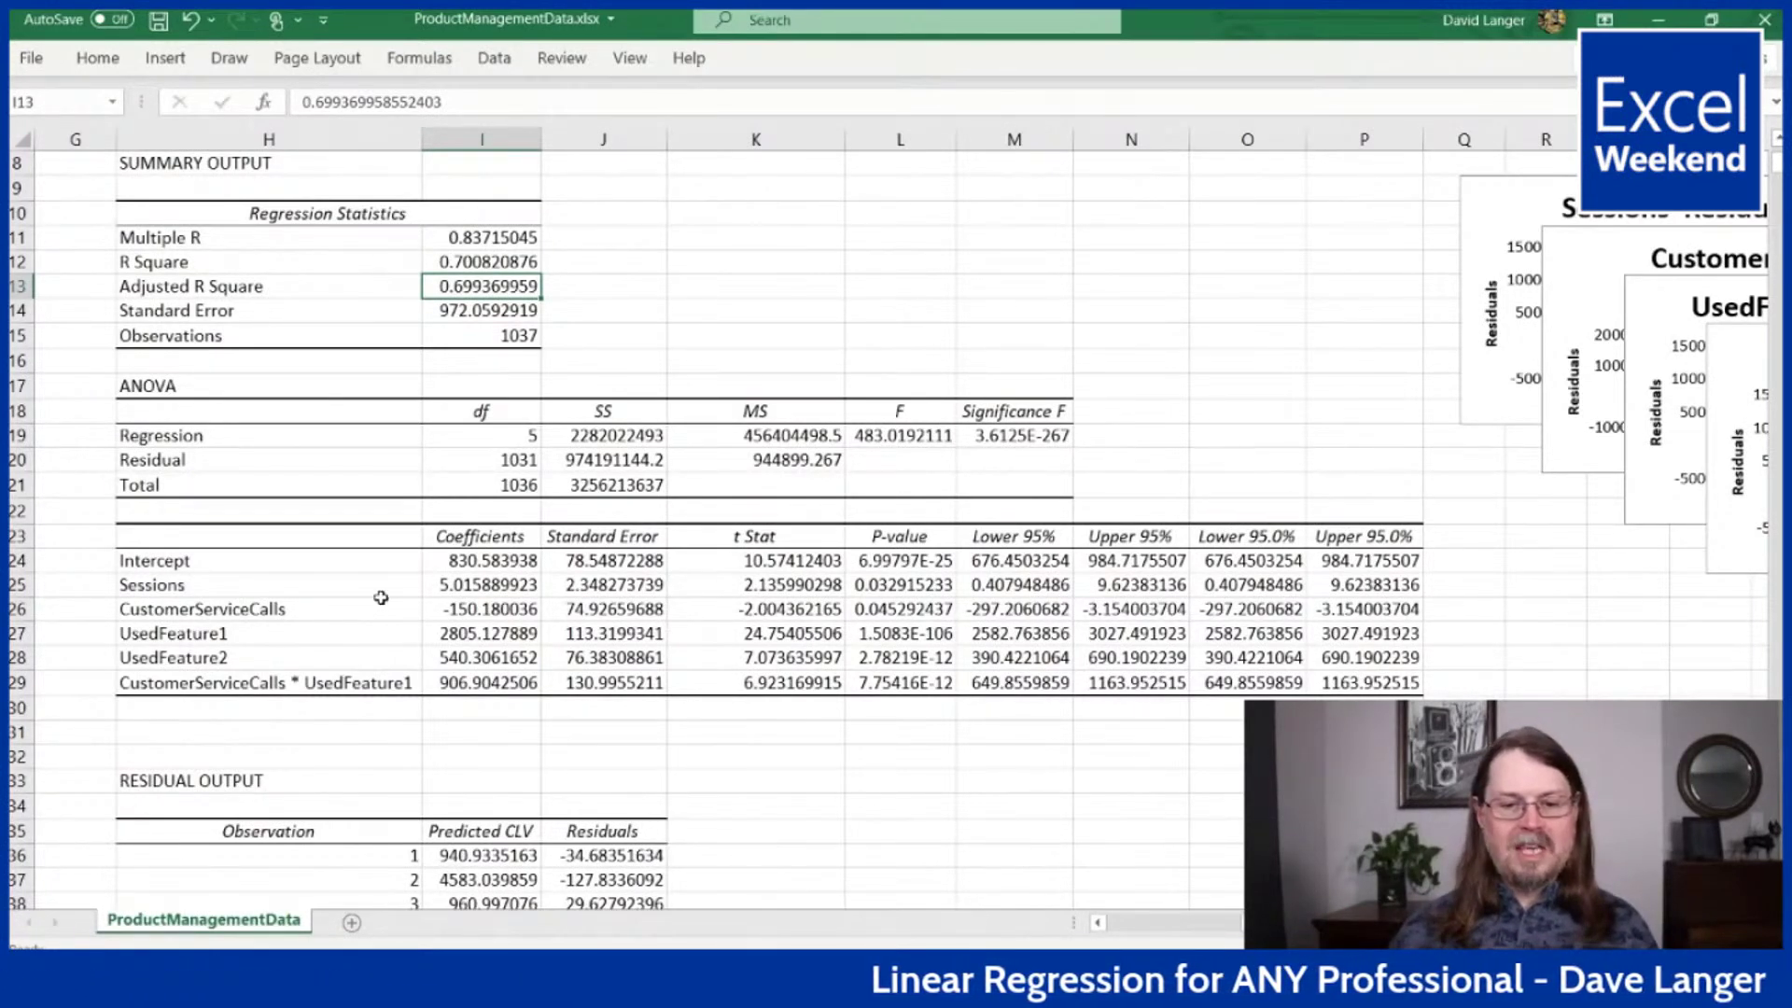
- Examine the coefficients table, going through the Intercept and its coefficient, then the Sessions, CustomerServiceCalls and UsedFeature1 rows
{"action": "scroll", "coordinate": [384, 594], "scroll_direction": "down", "scroll_amount": 4}
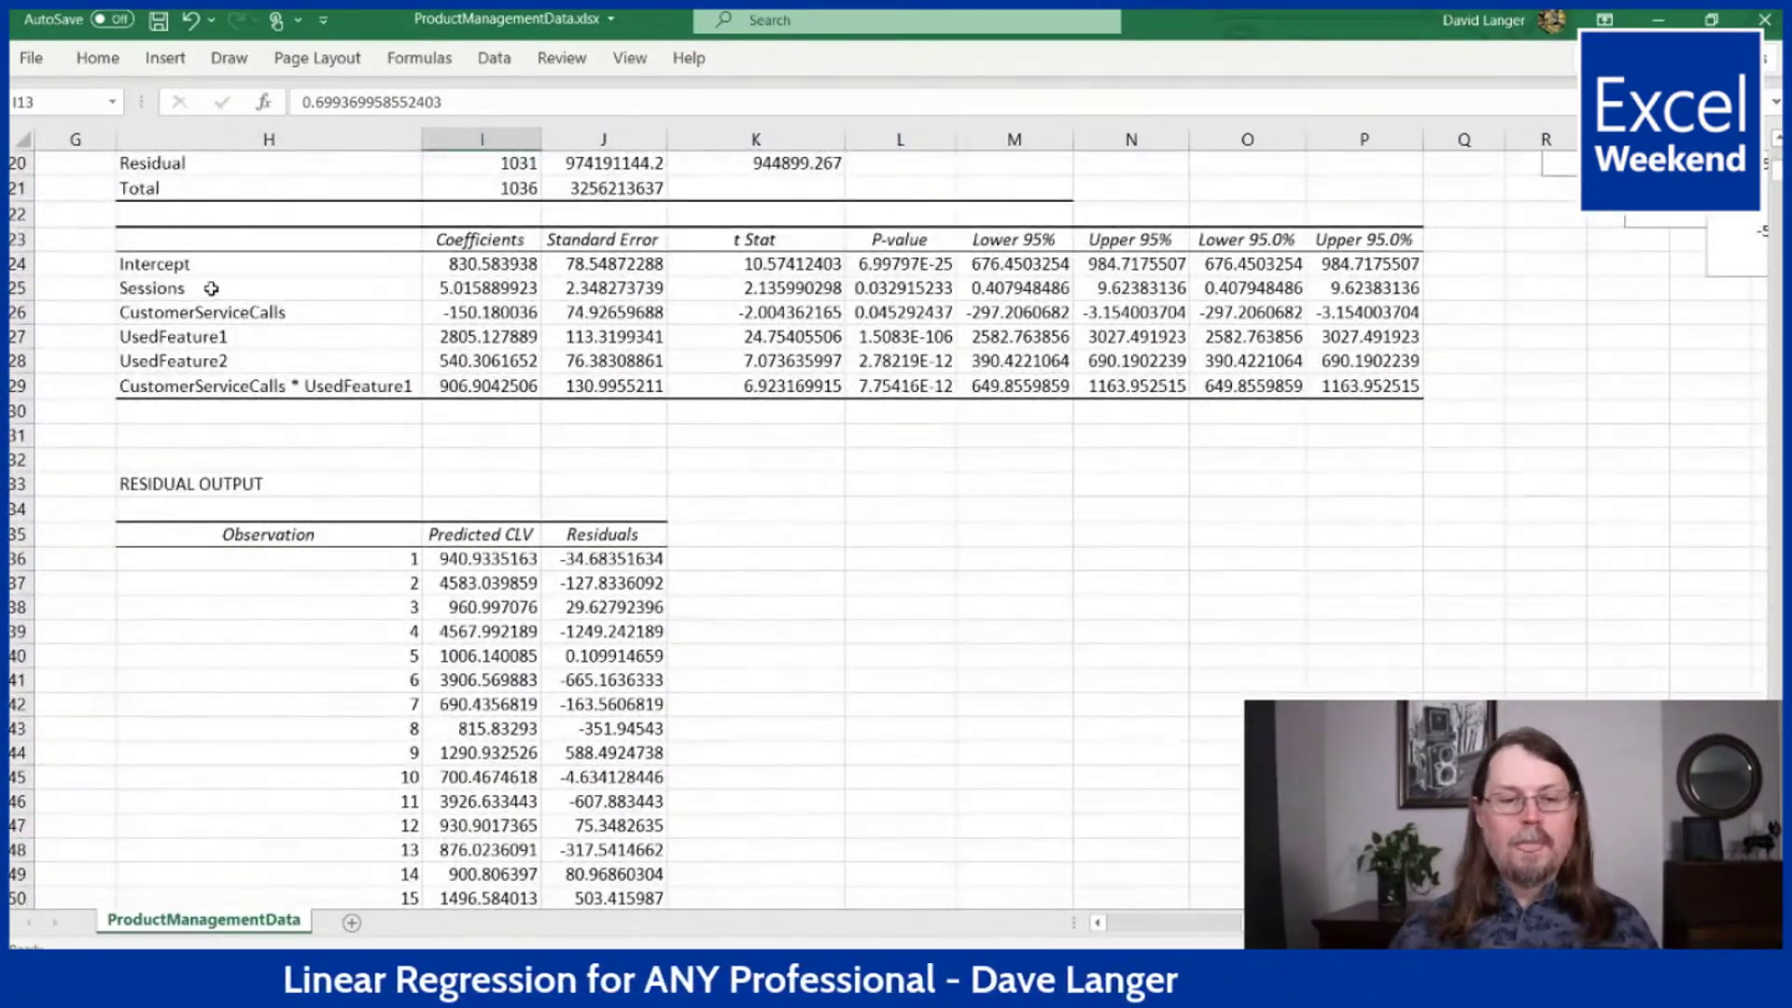
{"action": "left_click", "coordinate": [274, 268]}
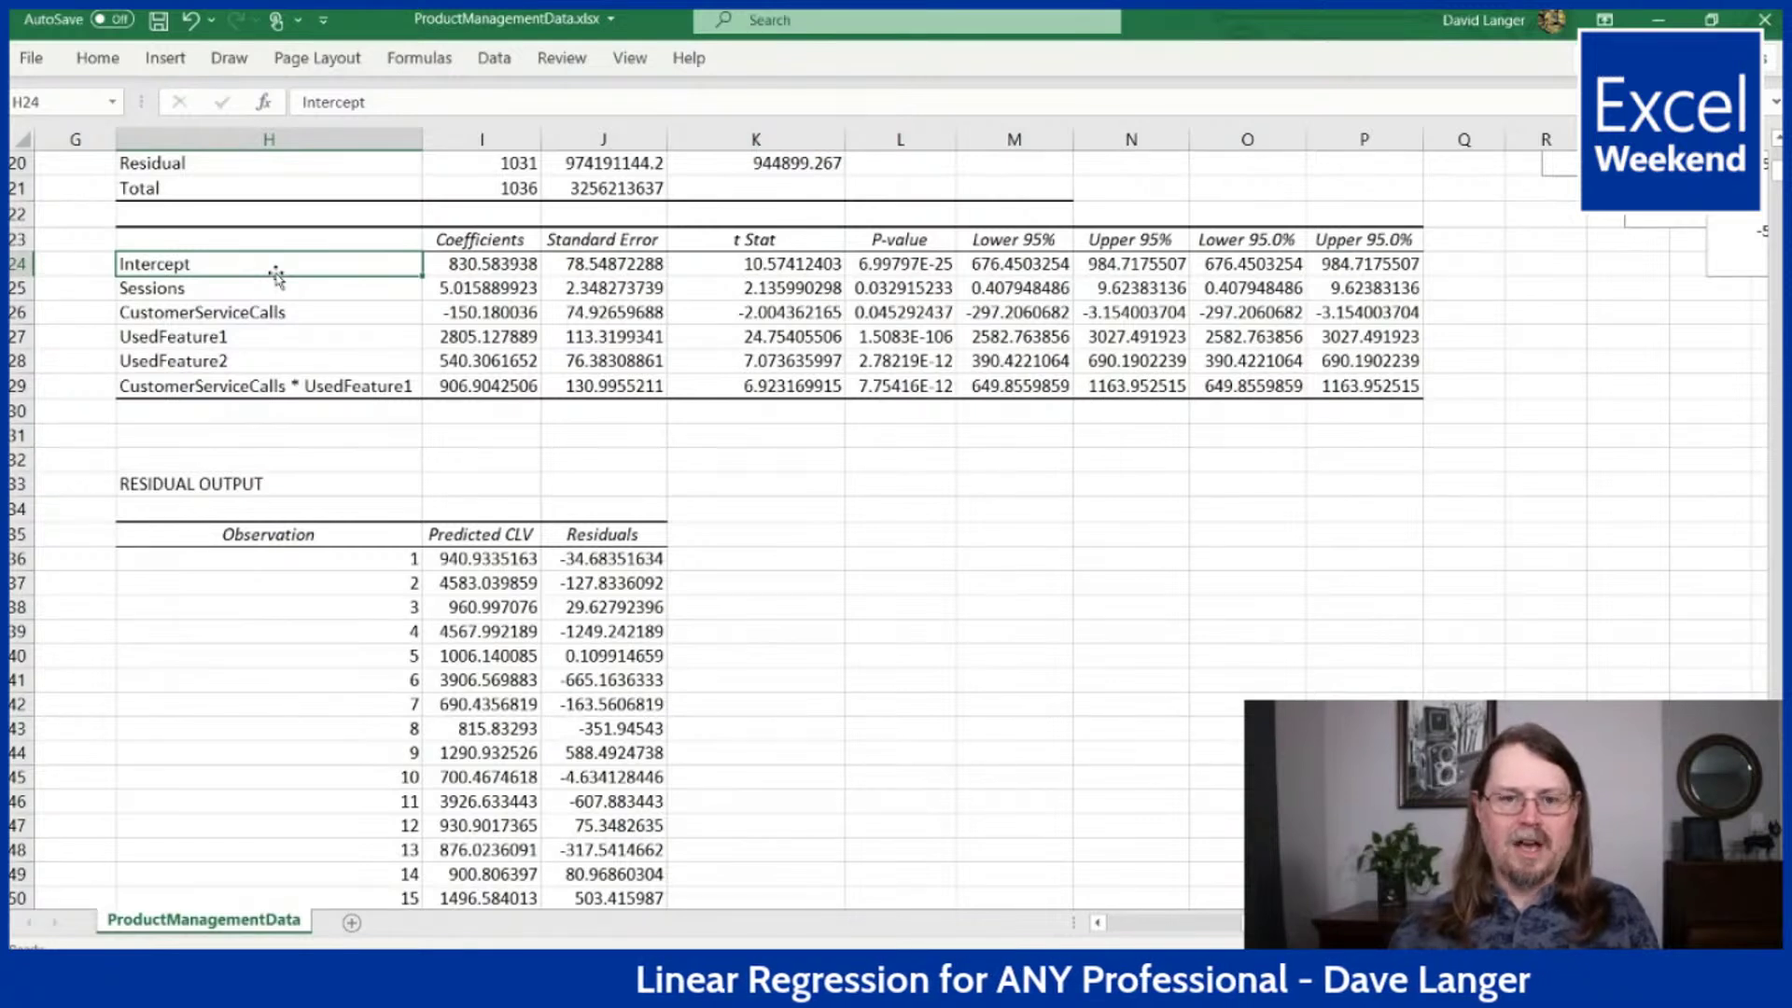
{"action": "left_click", "coordinate": [481, 264]}
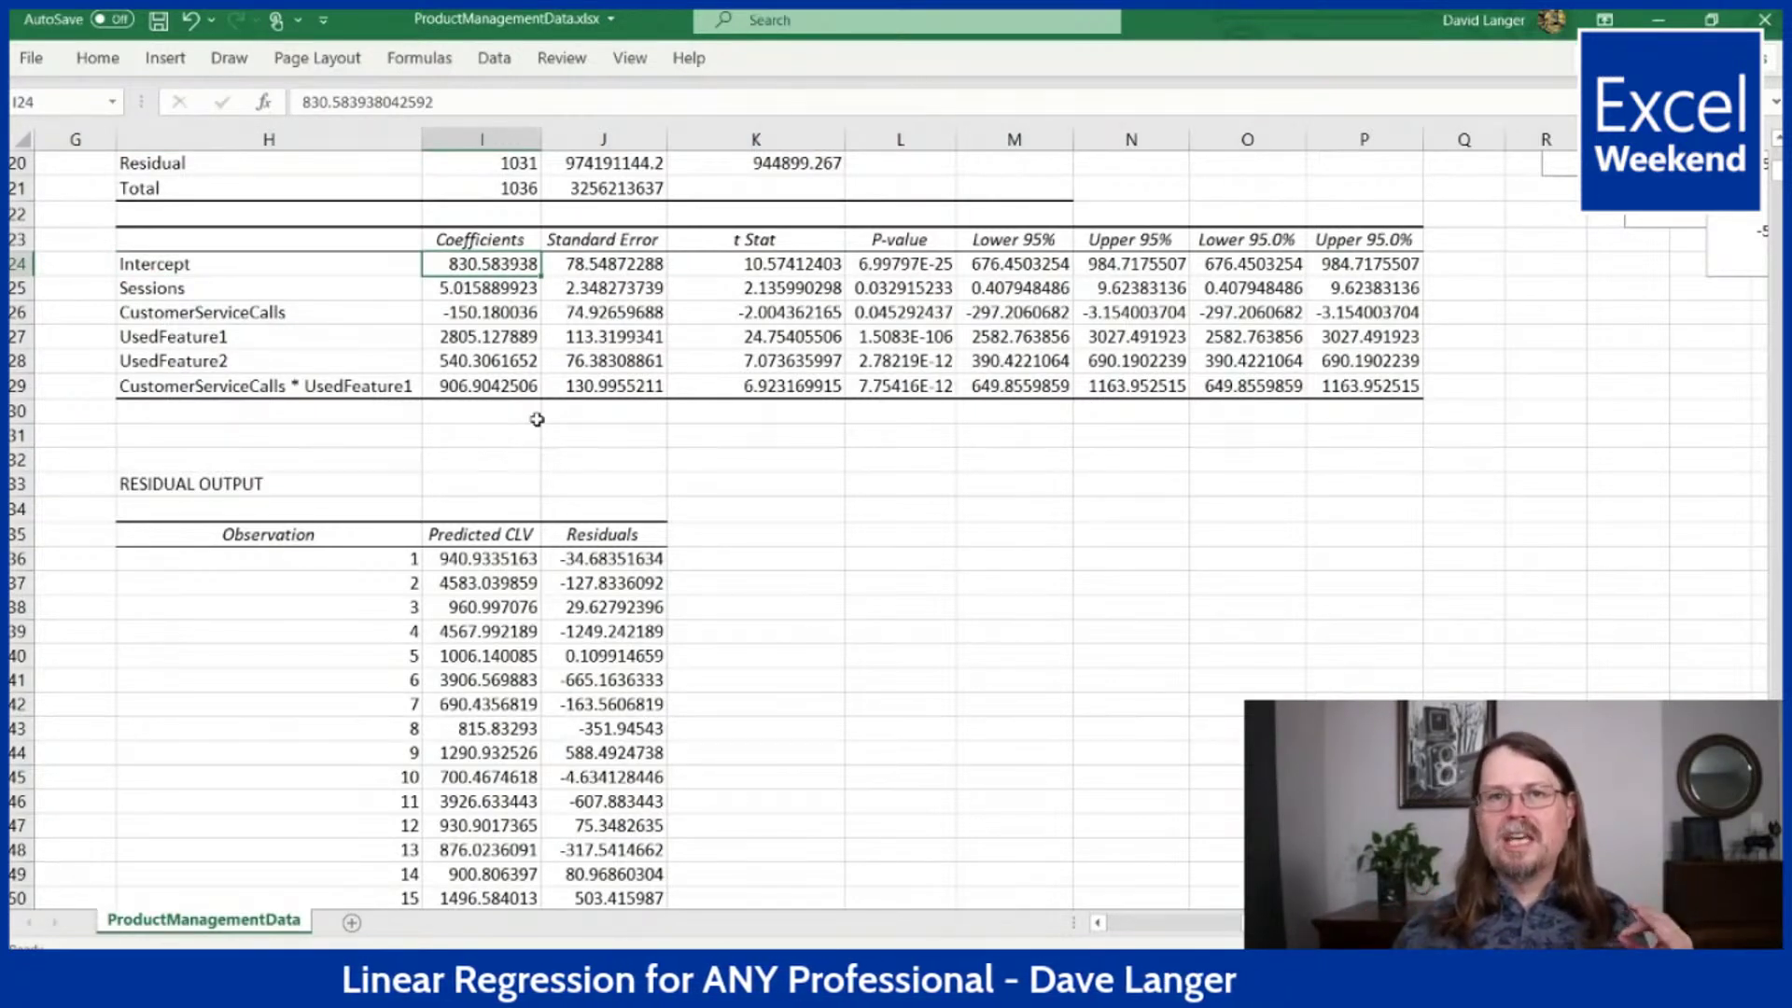
{"action": "left_click", "coordinate": [300, 295]}
{"action": "left_click", "coordinate": [309, 321]}
{"action": "left_click", "coordinate": [315, 345]}
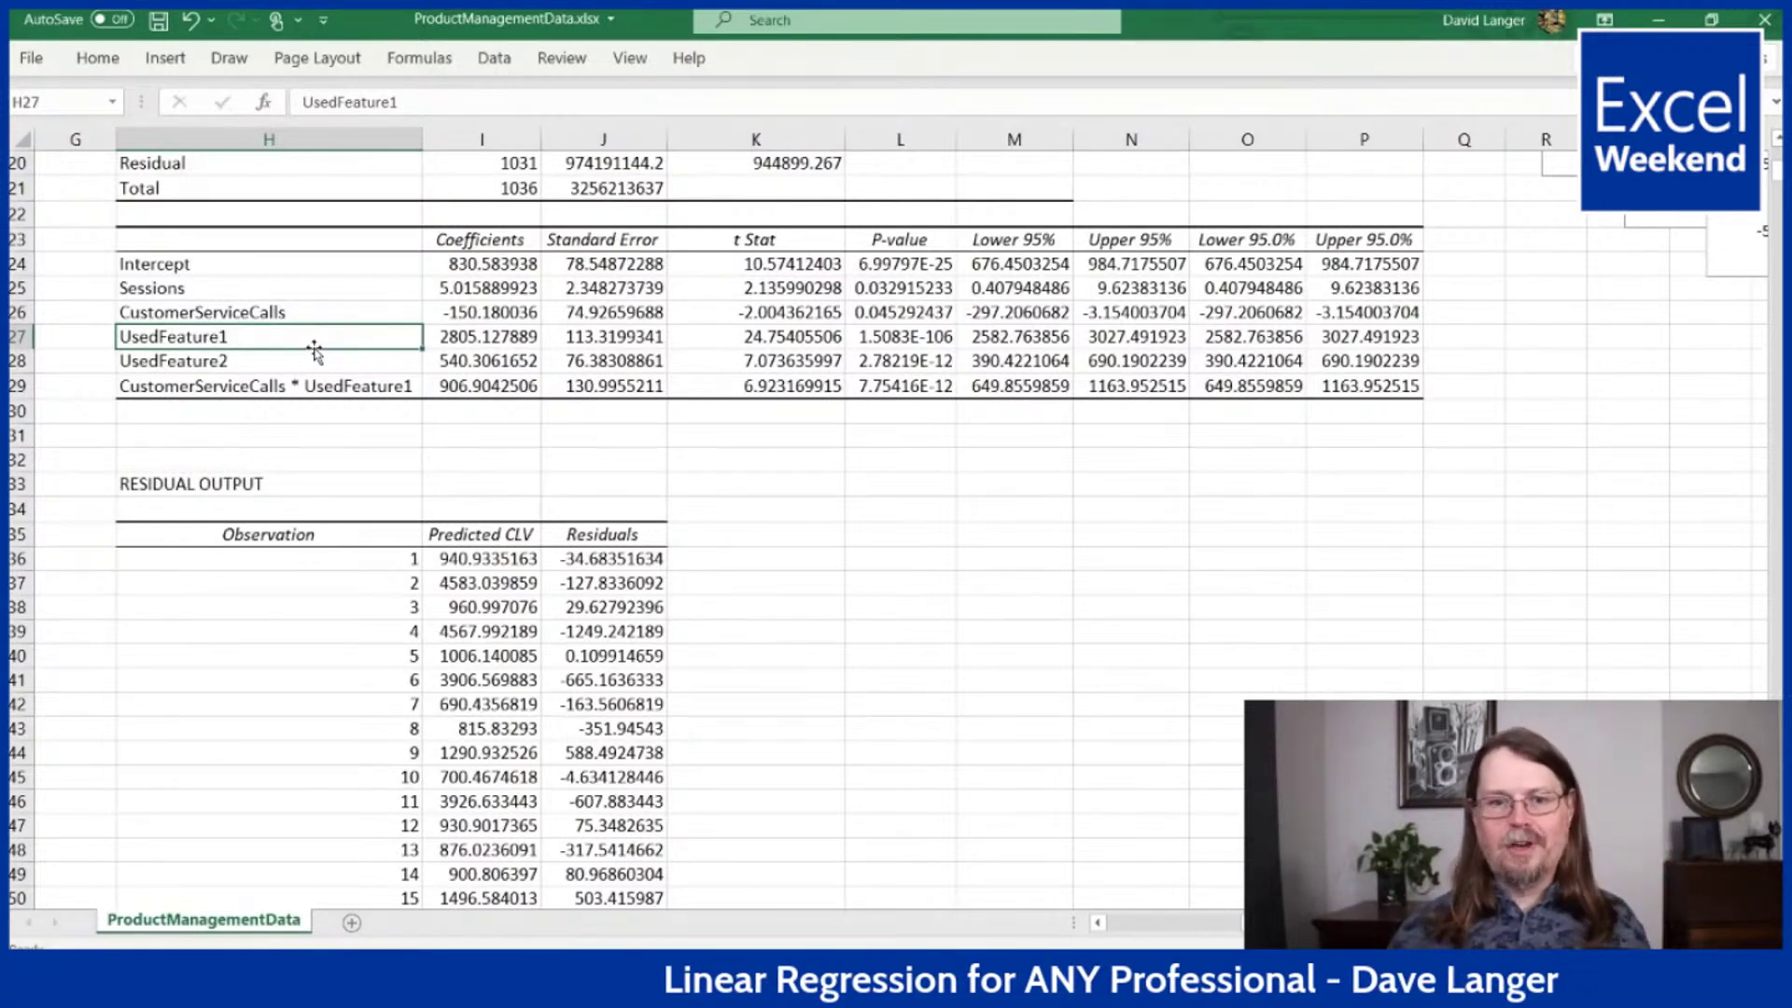
- Examine the coefficient values in order from the Intercept through Sessions, CustomerServiceCalls and UsedFeature1 to UsedFeature2
{"action": "left_click", "coordinate": [474, 262]}
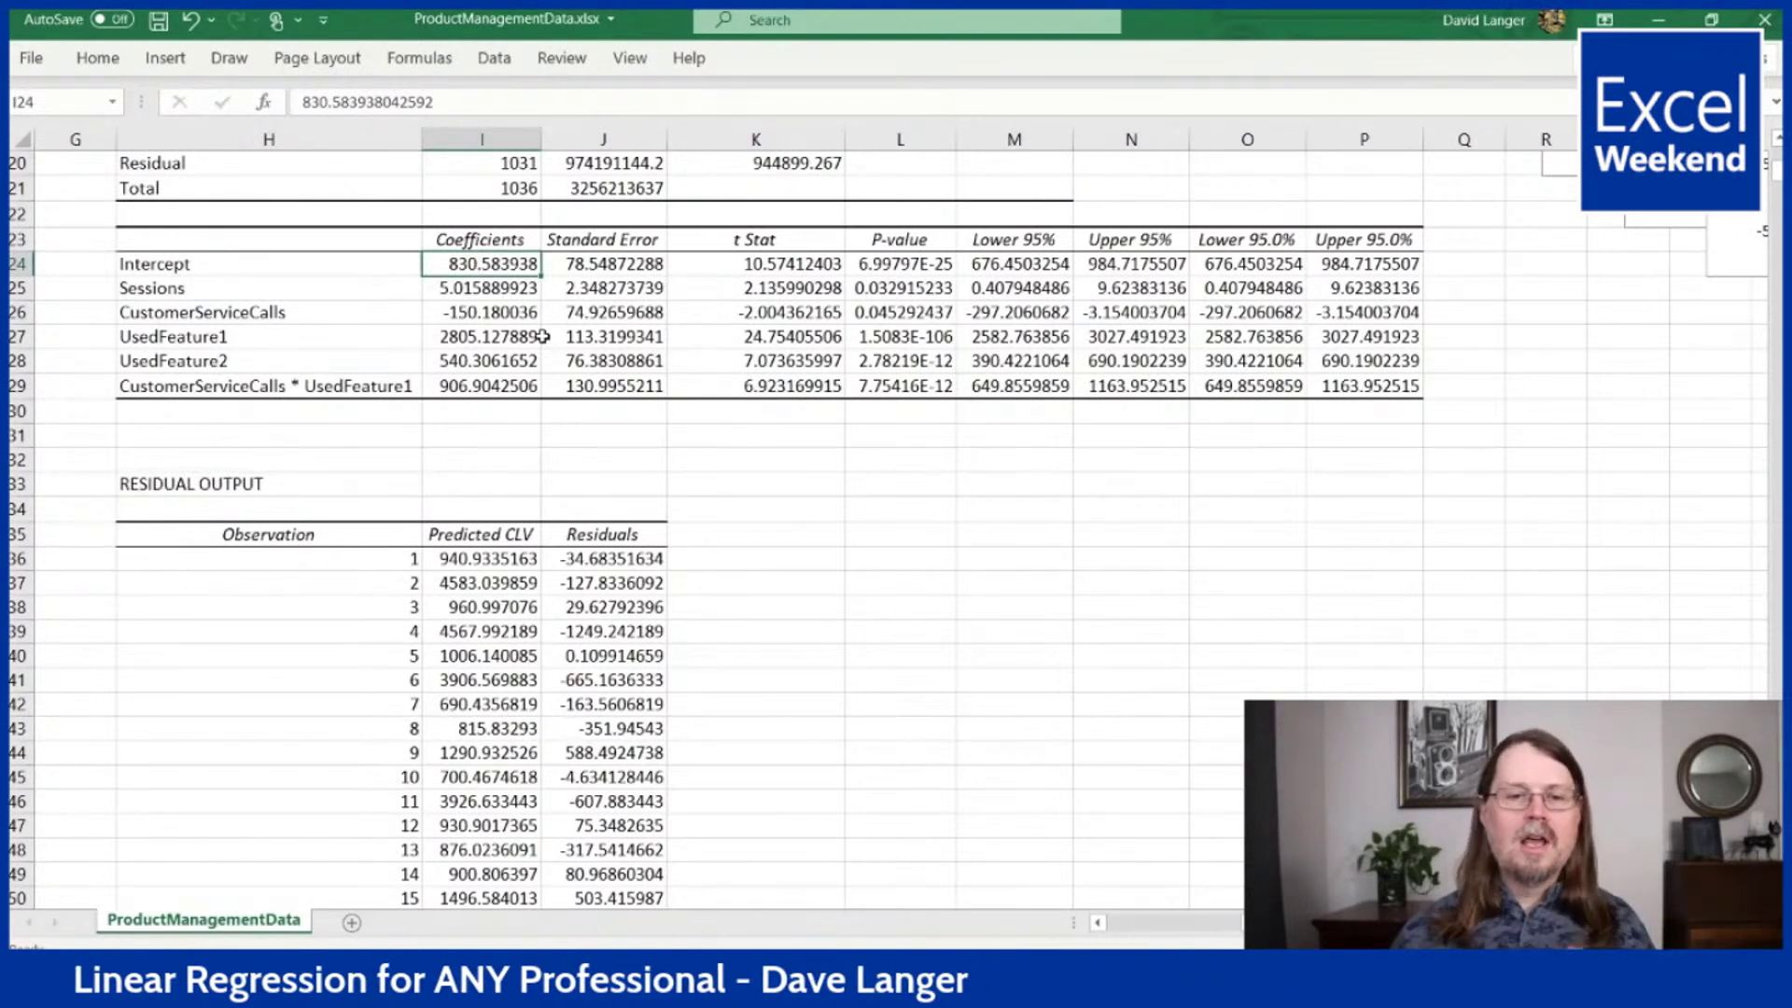
{"action": "left_click", "coordinate": [234, 290]}
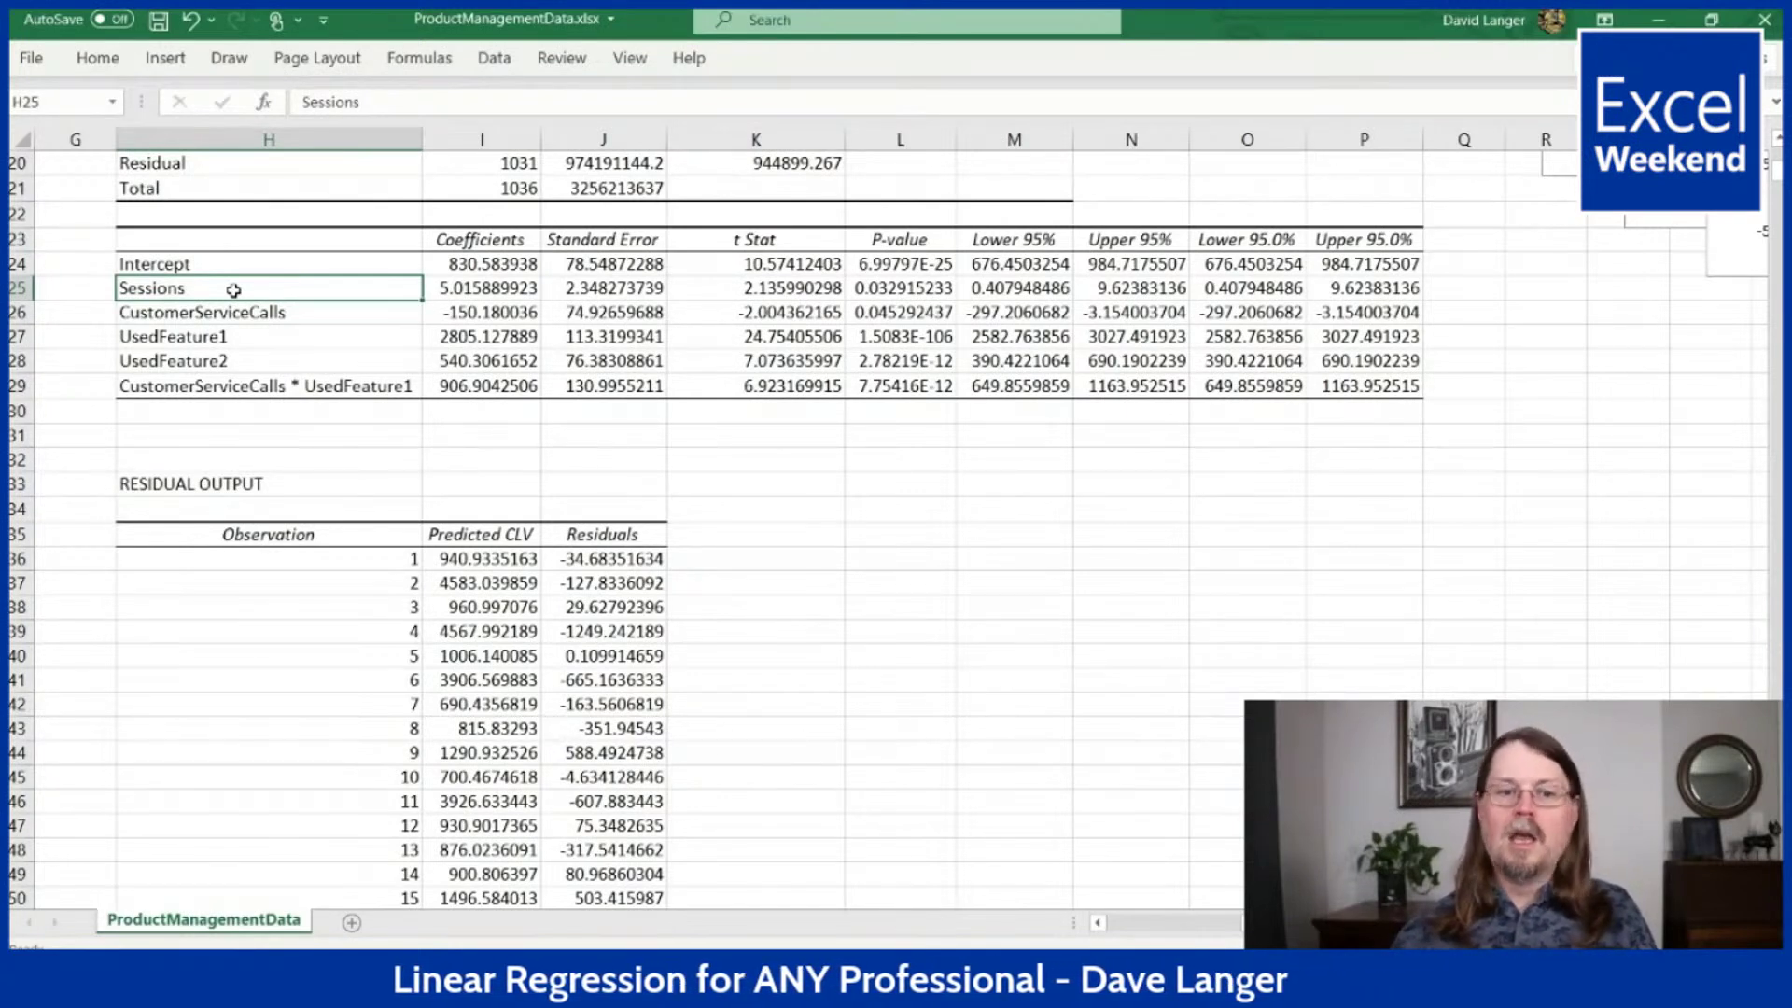
{"action": "left_click", "coordinate": [434, 292]}
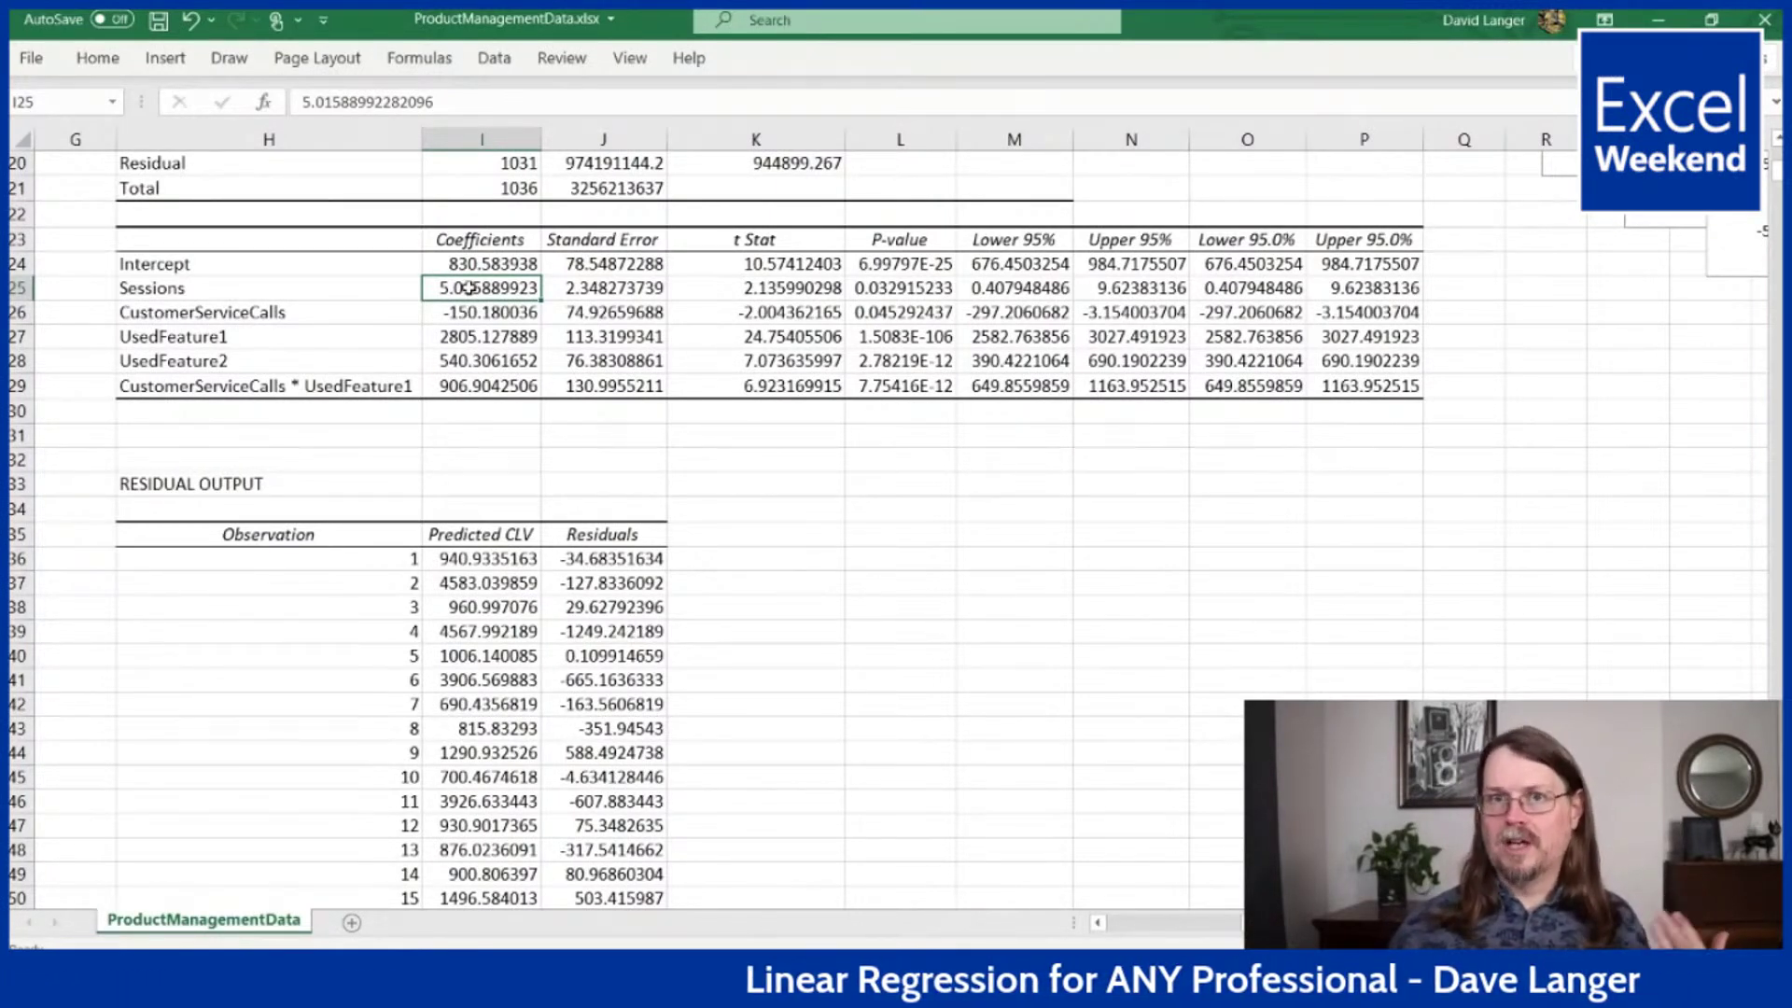
{"action": "left_click", "coordinate": [300, 316]}
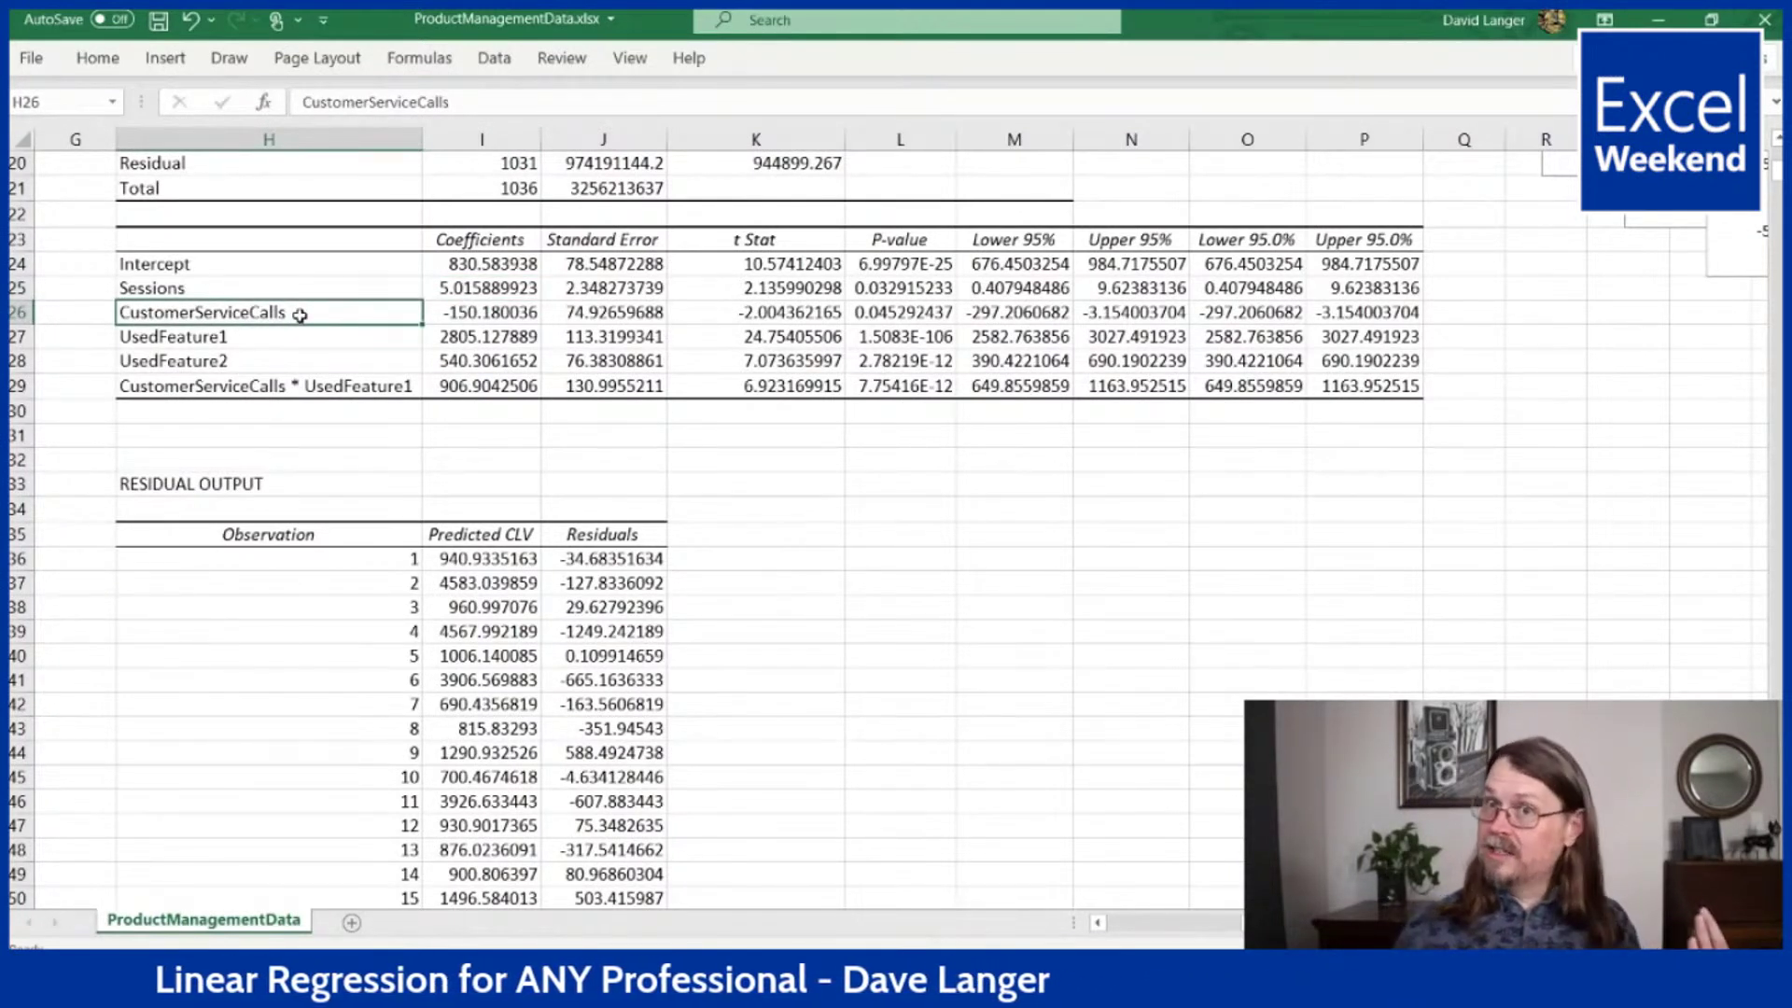
{"action": "left_click", "coordinate": [452, 319]}
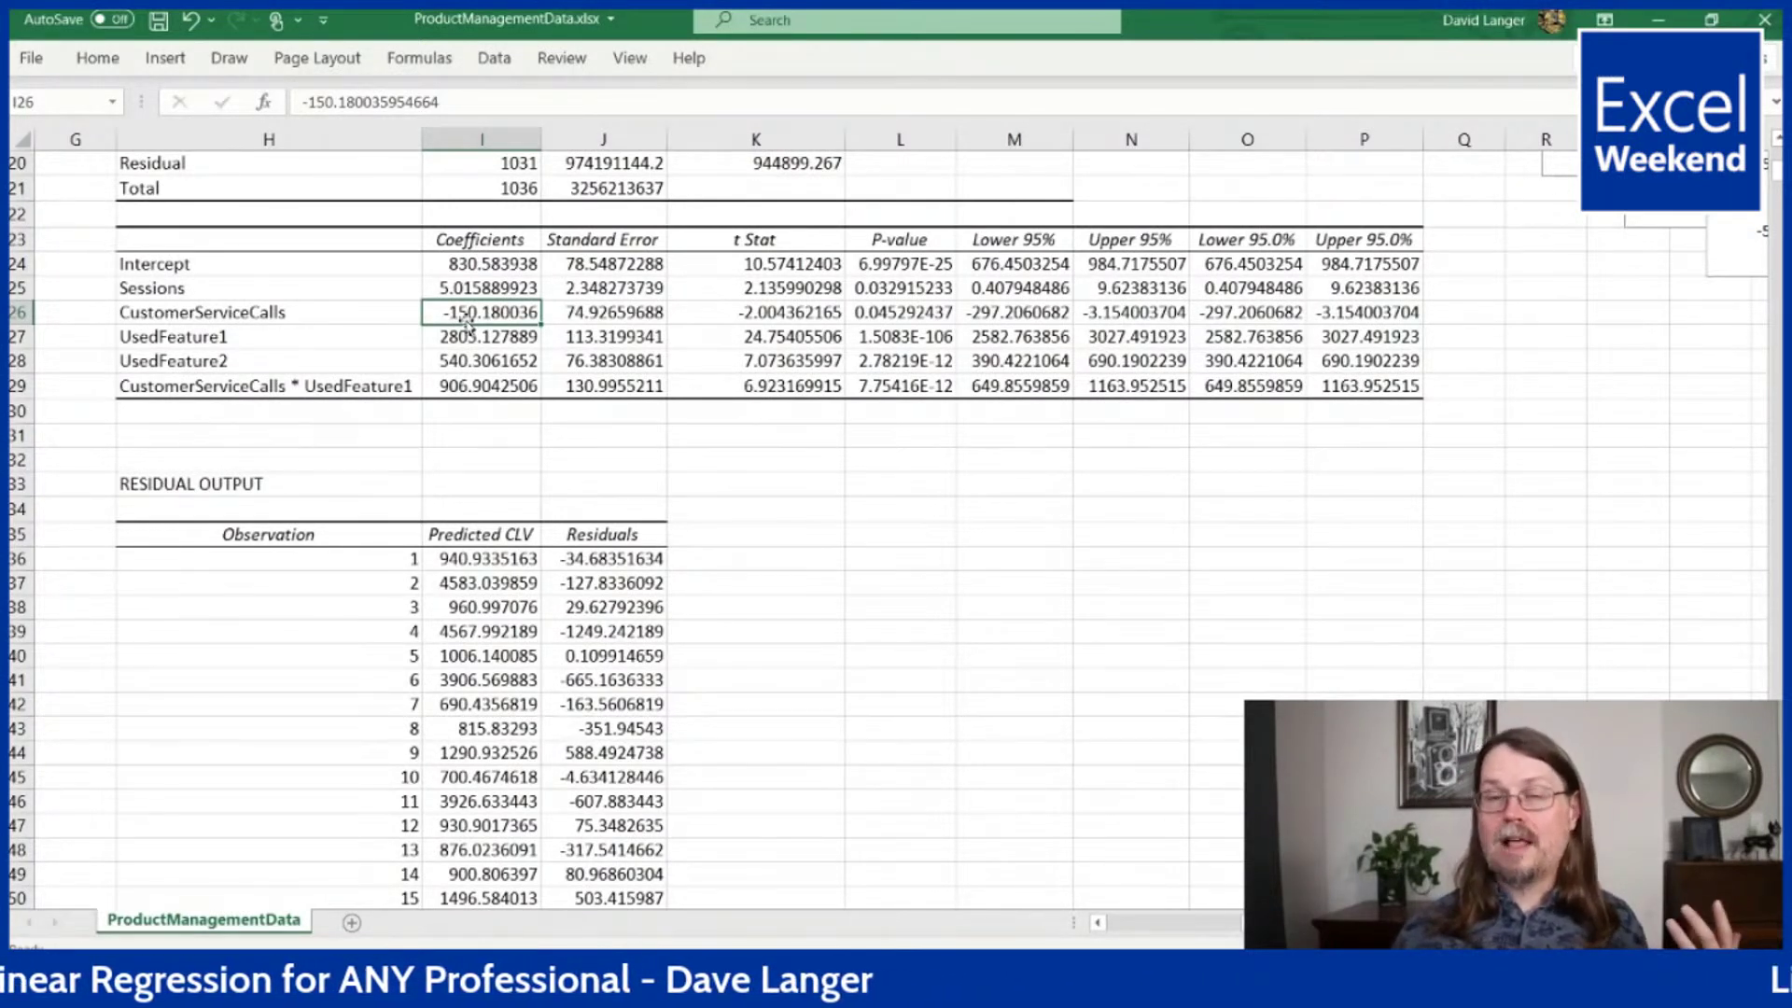
{"action": "left_click", "coordinate": [463, 337]}
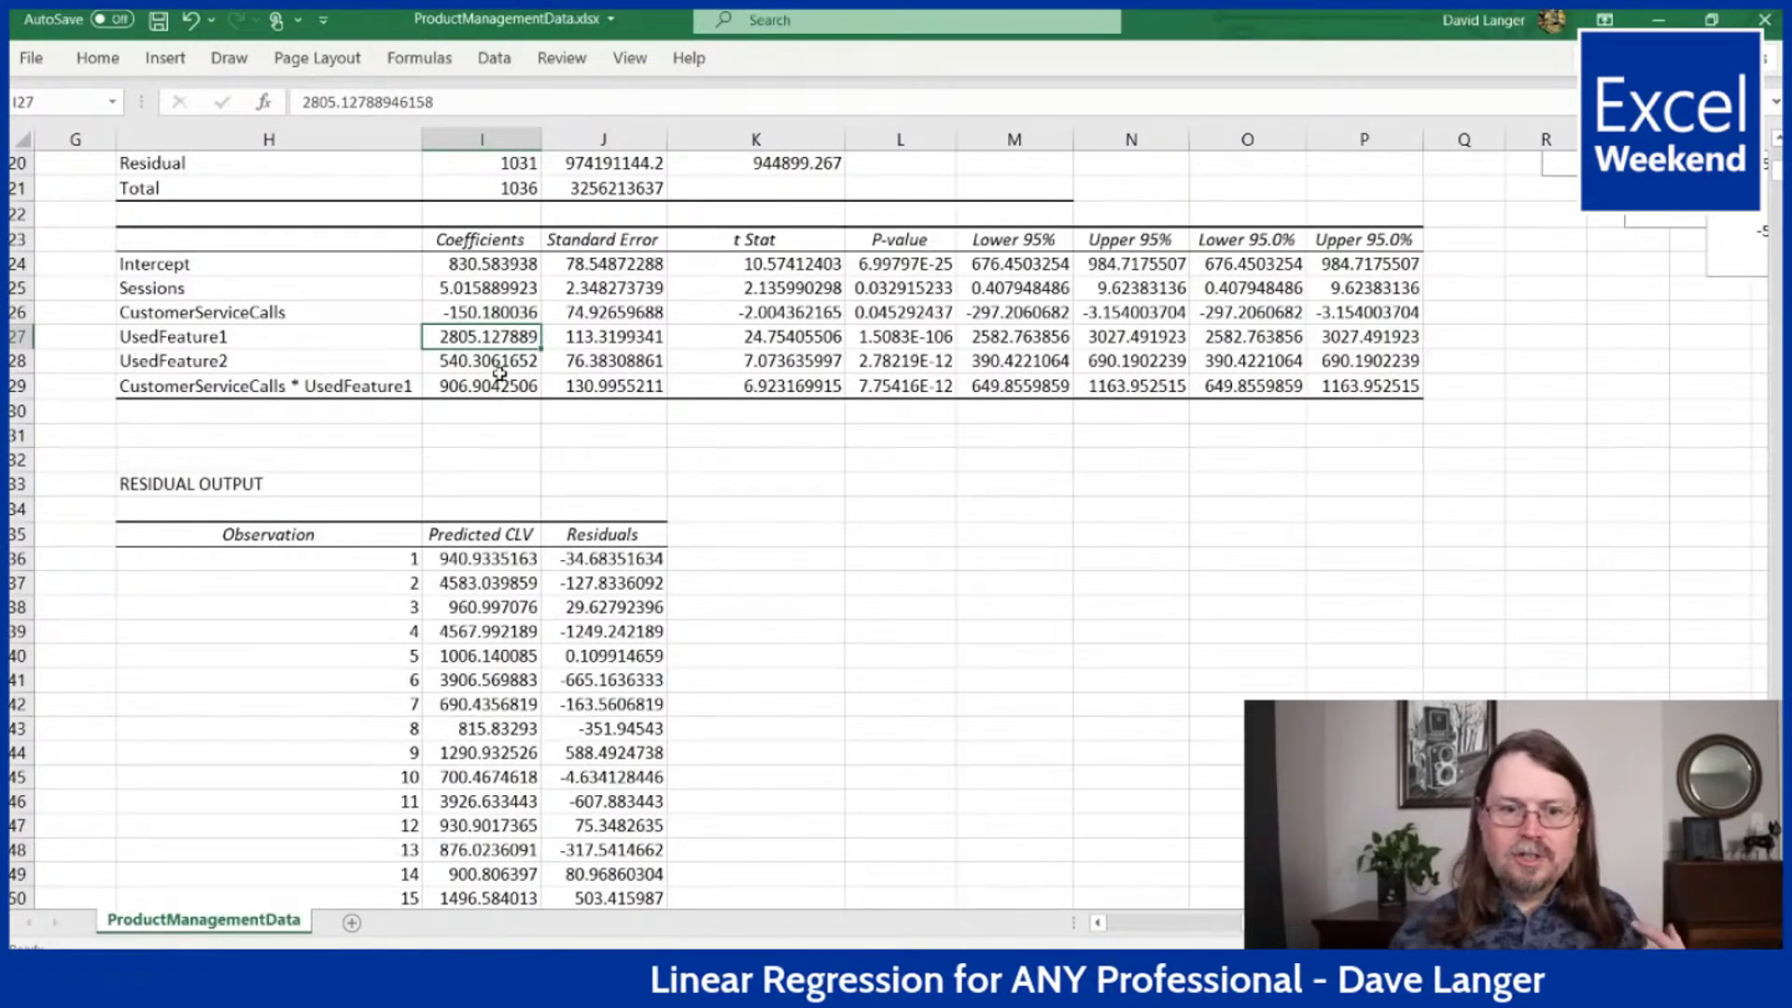
{"action": "left_click", "coordinate": [470, 364]}
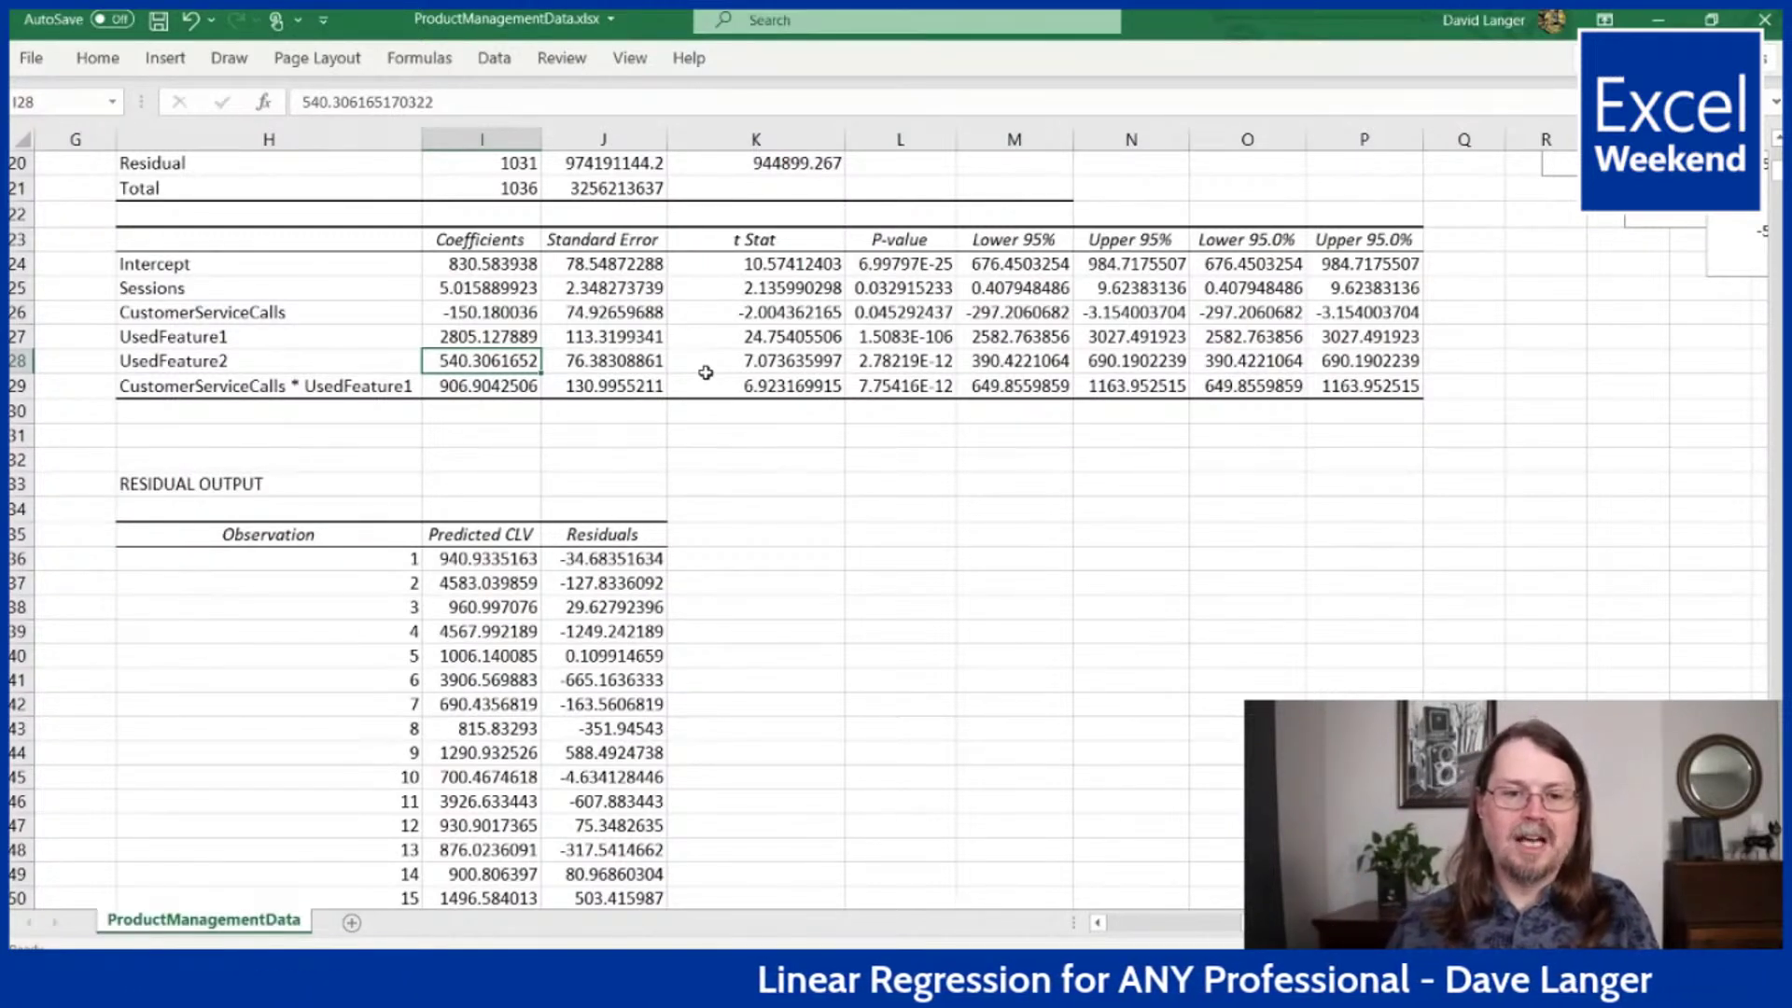
- Compare the CustomerServiceCalls * UsedFeature1 interaction coefficient with the coefficient of CustomerServiceCalls alone
{"action": "left_click", "coordinate": [304, 386]}
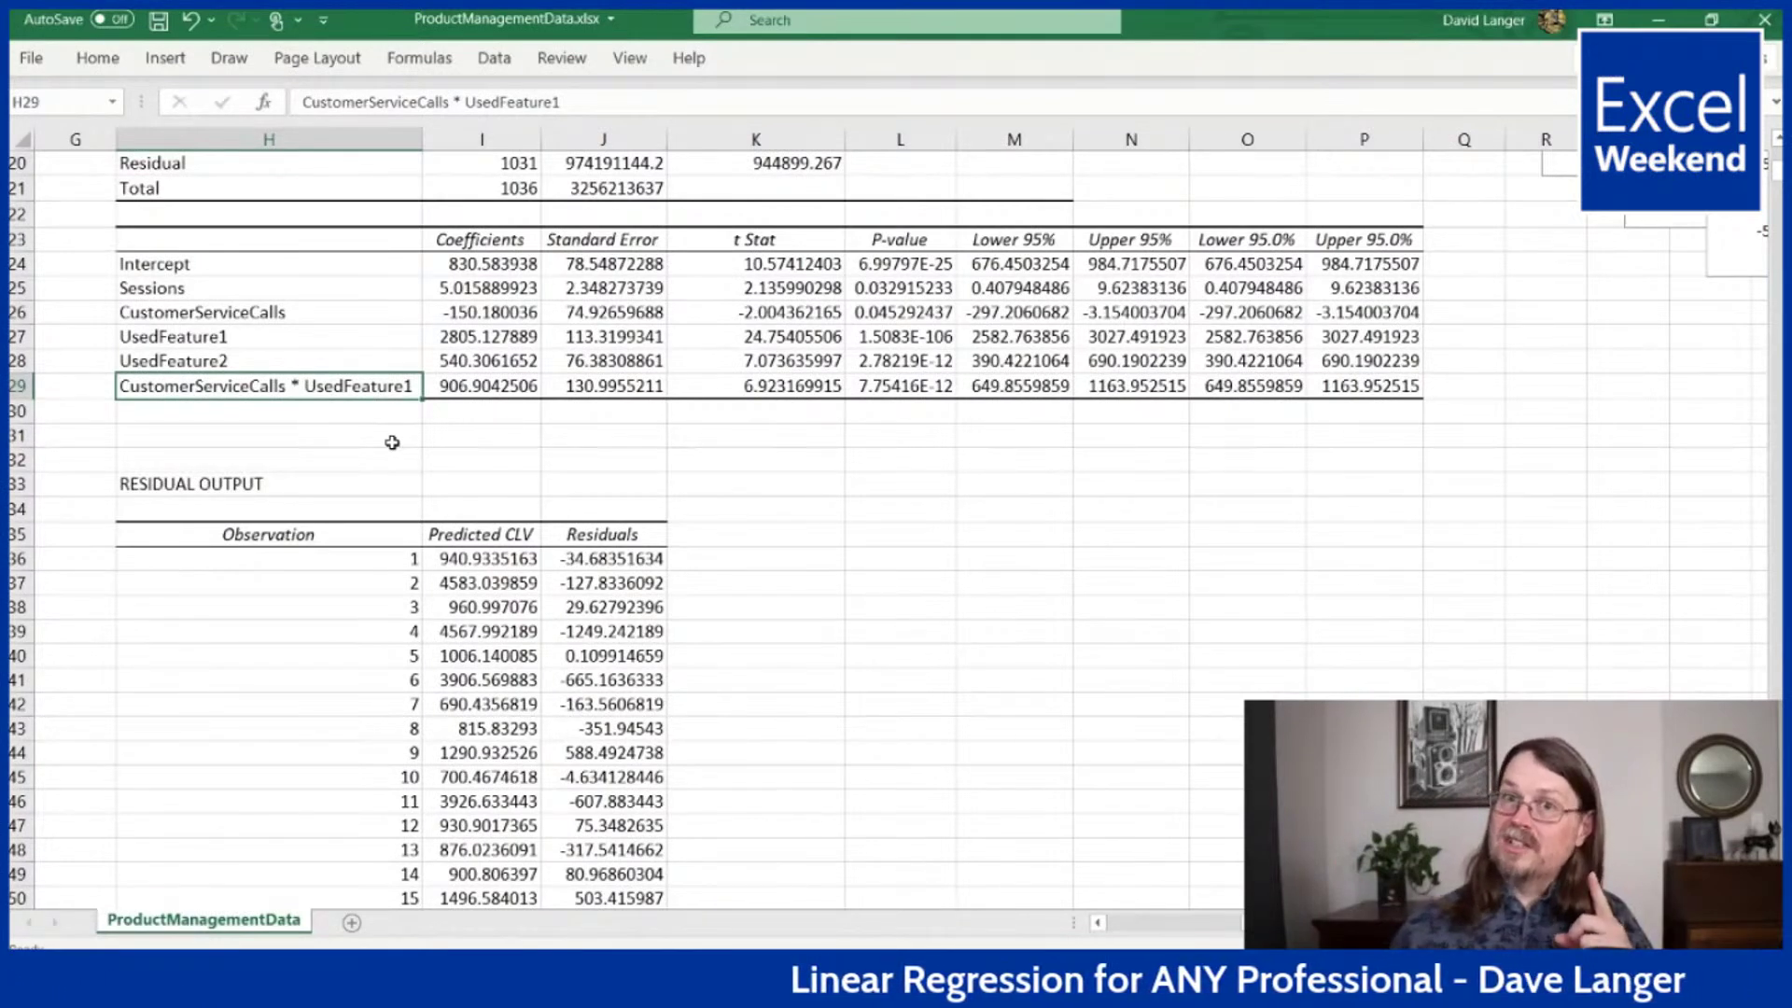
{"action": "left_click", "coordinate": [491, 313]}
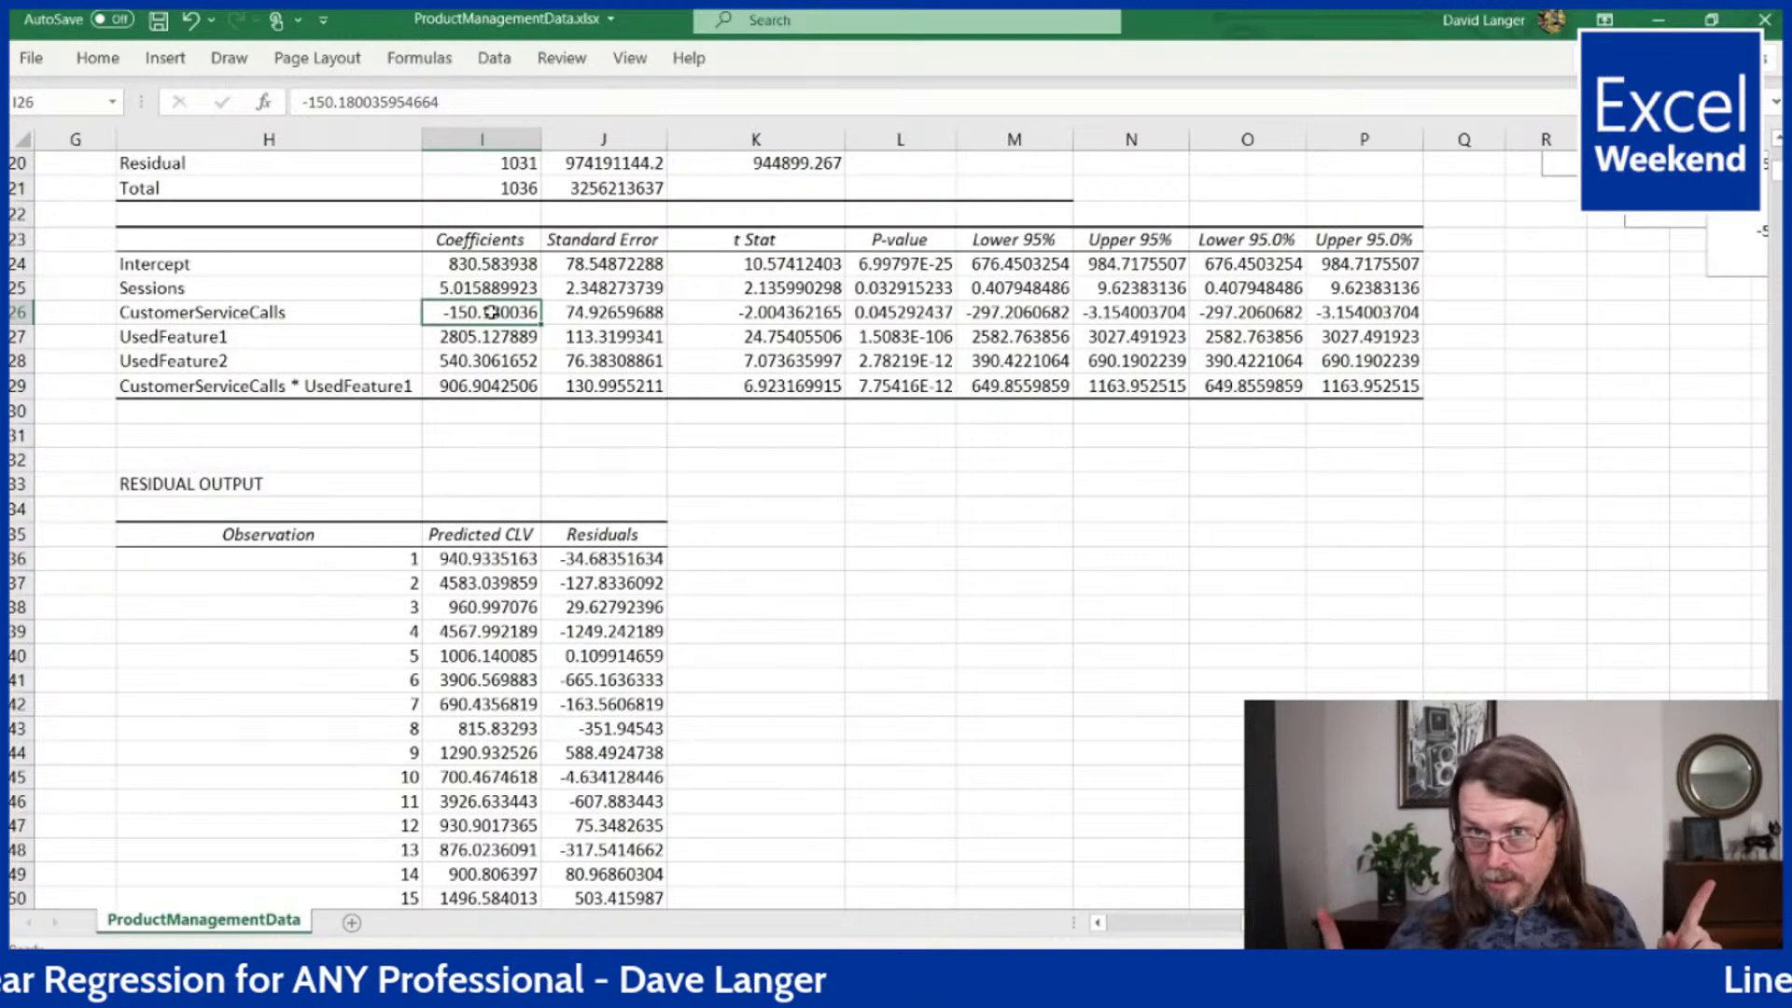
{"action": "left_click", "coordinate": [467, 388]}
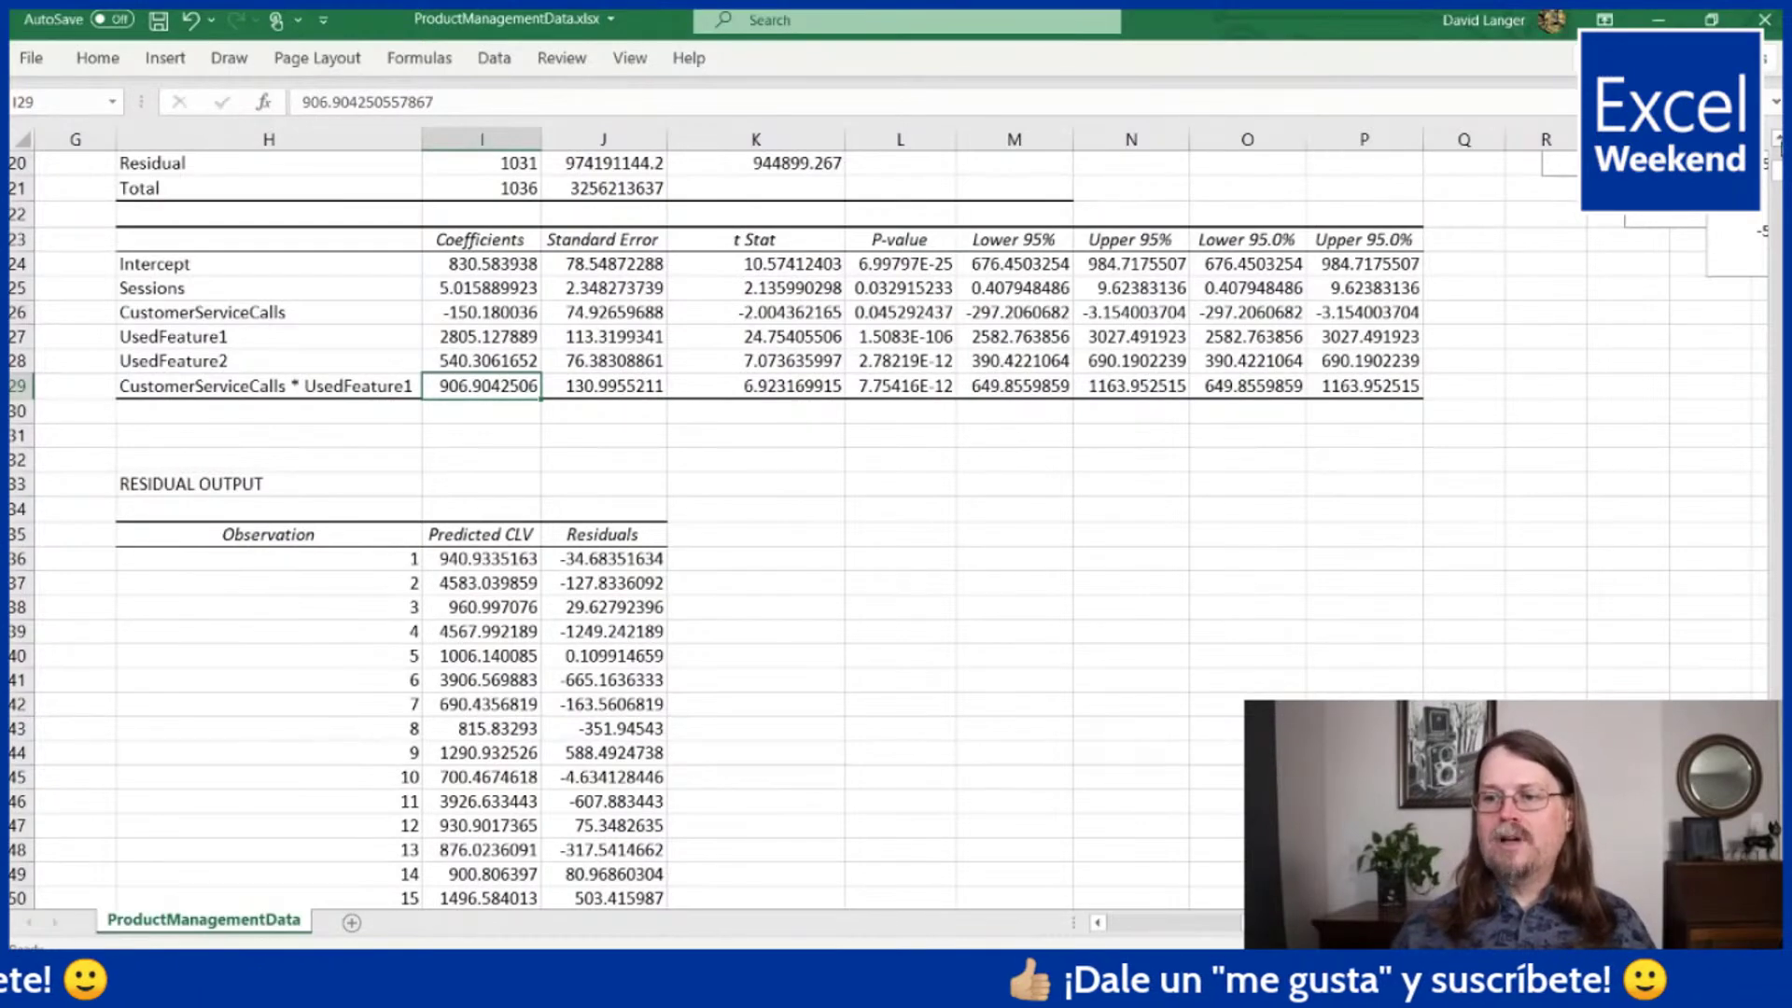
- Move the Sessions Residual Plot to the empty cells below the coefficients table, starting around L32, and enlarge it to about row 49
{"action": "scroll", "coordinate": [1779, 147], "scroll_direction": "up", "scroll_amount": 4}
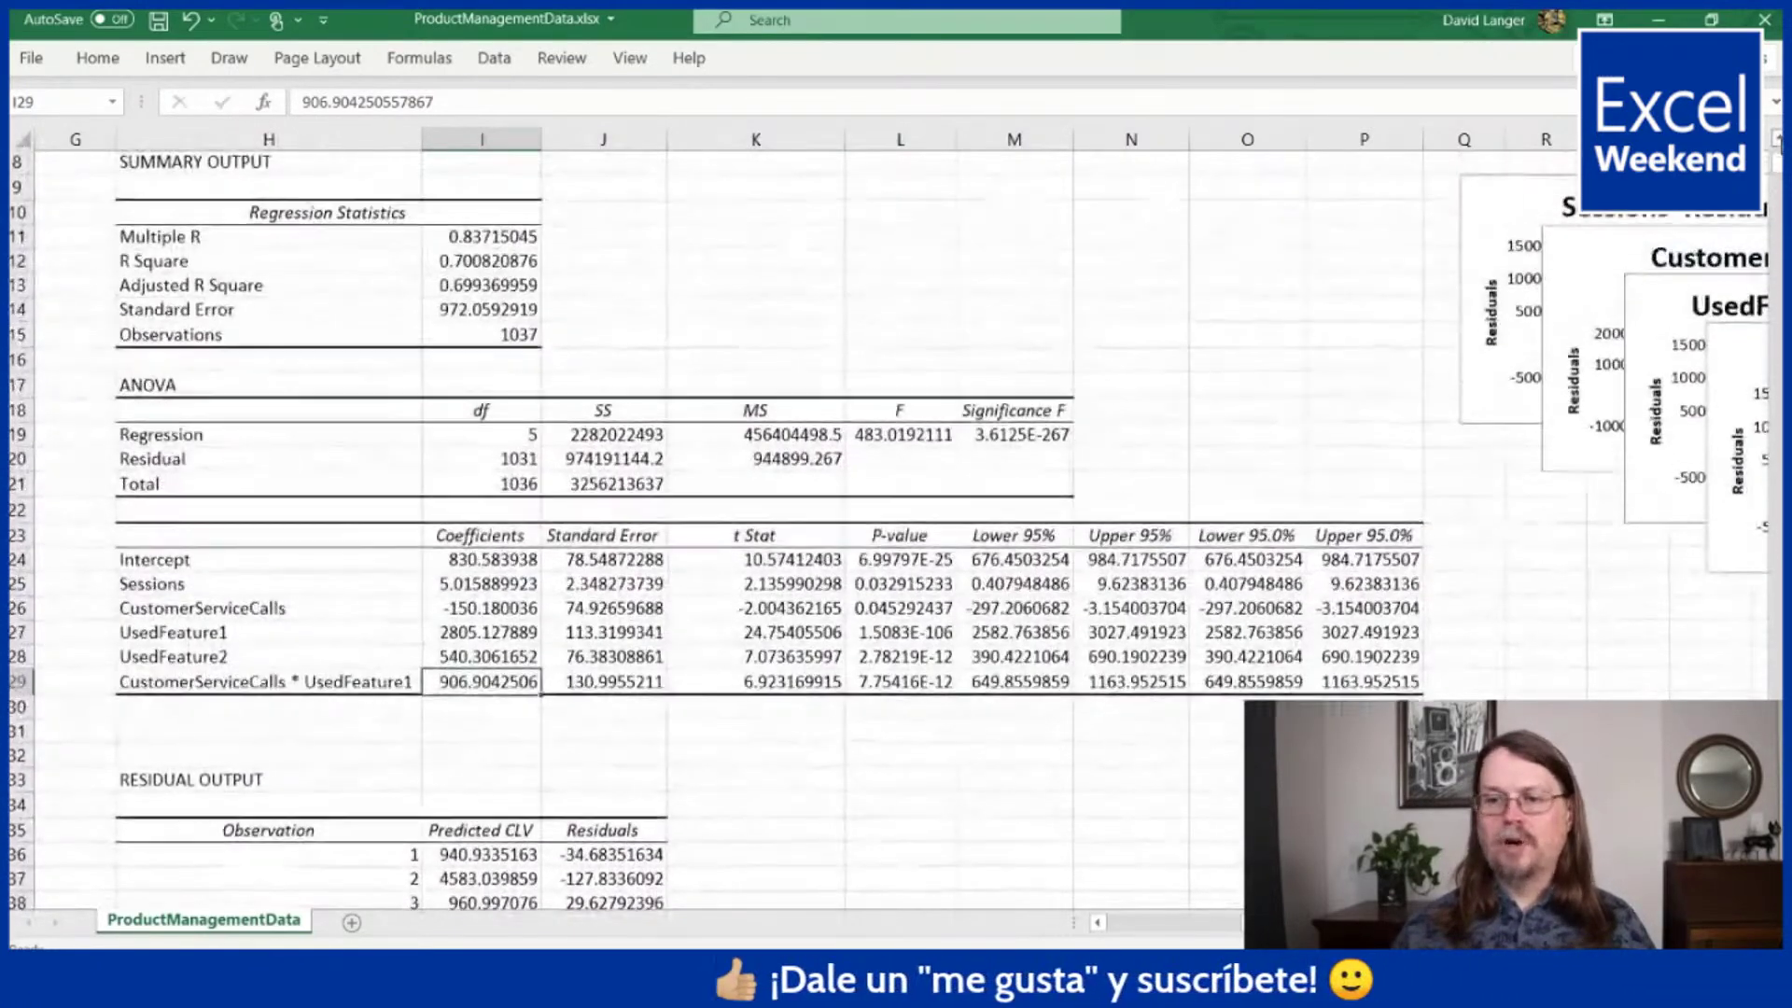
{"action": "left_click_drag", "start_coordinate": [1599, 180], "coordinate": [985, 748]}
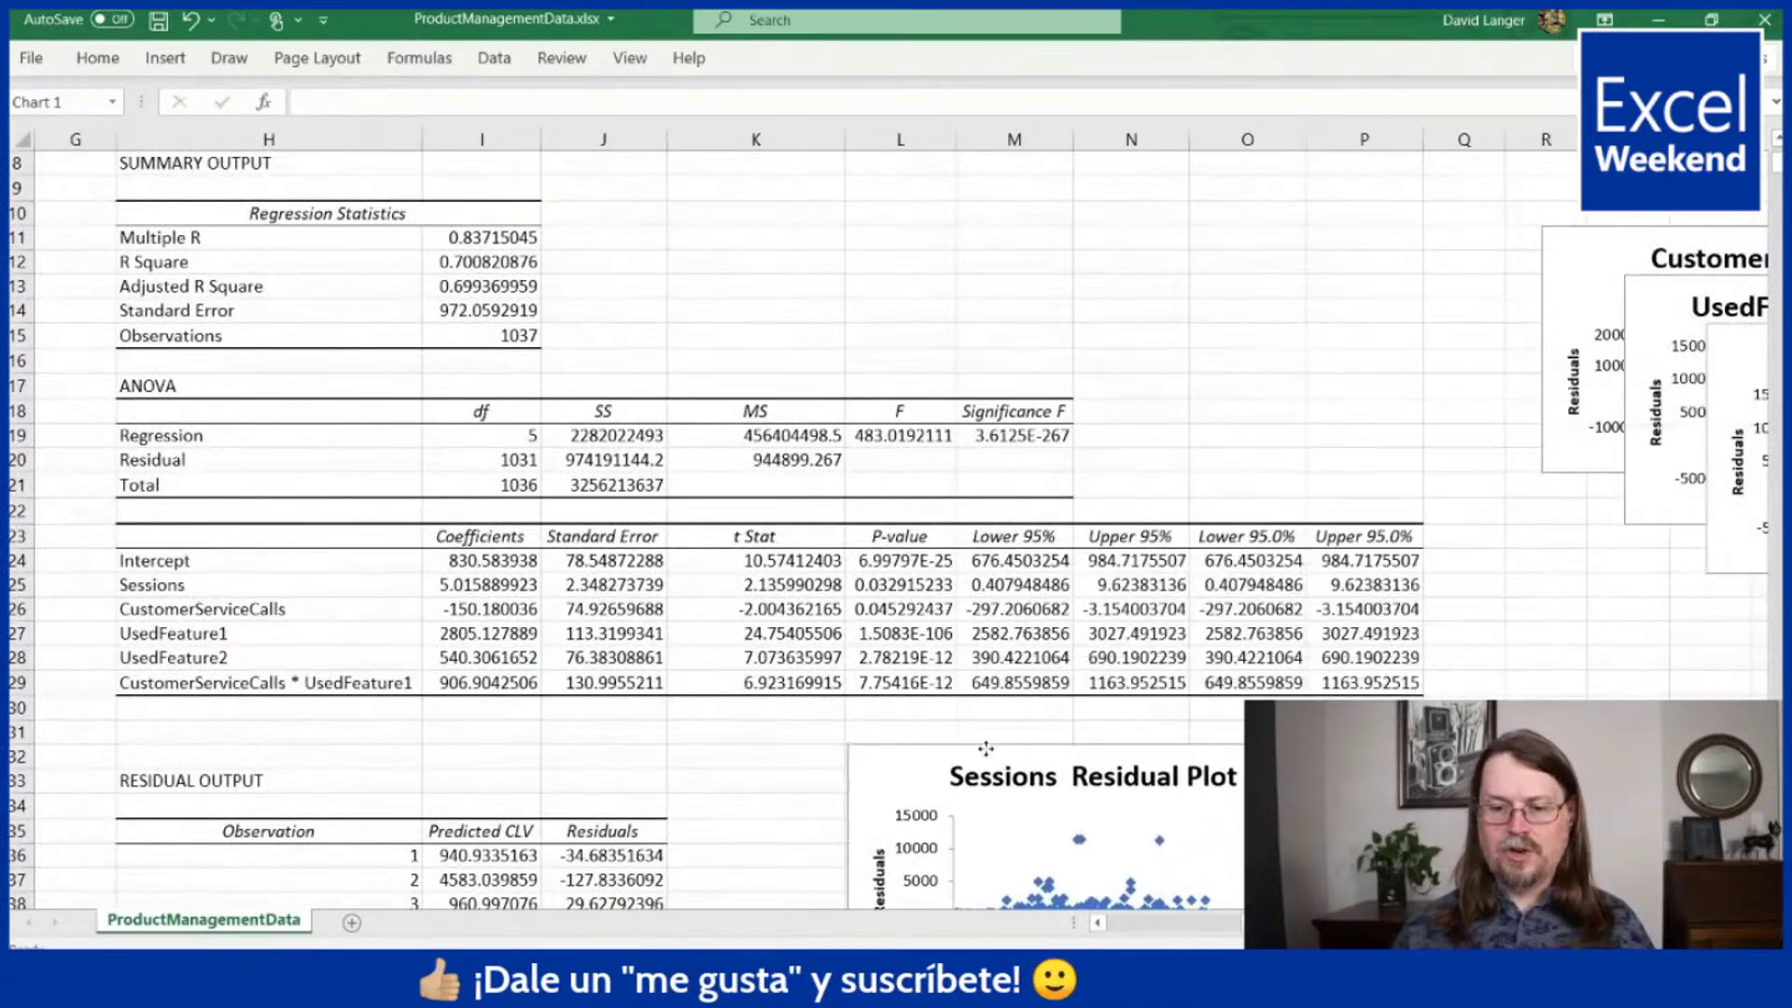
{"action": "scroll", "coordinate": [1008, 719], "scroll_direction": "down", "scroll_amount": 7}
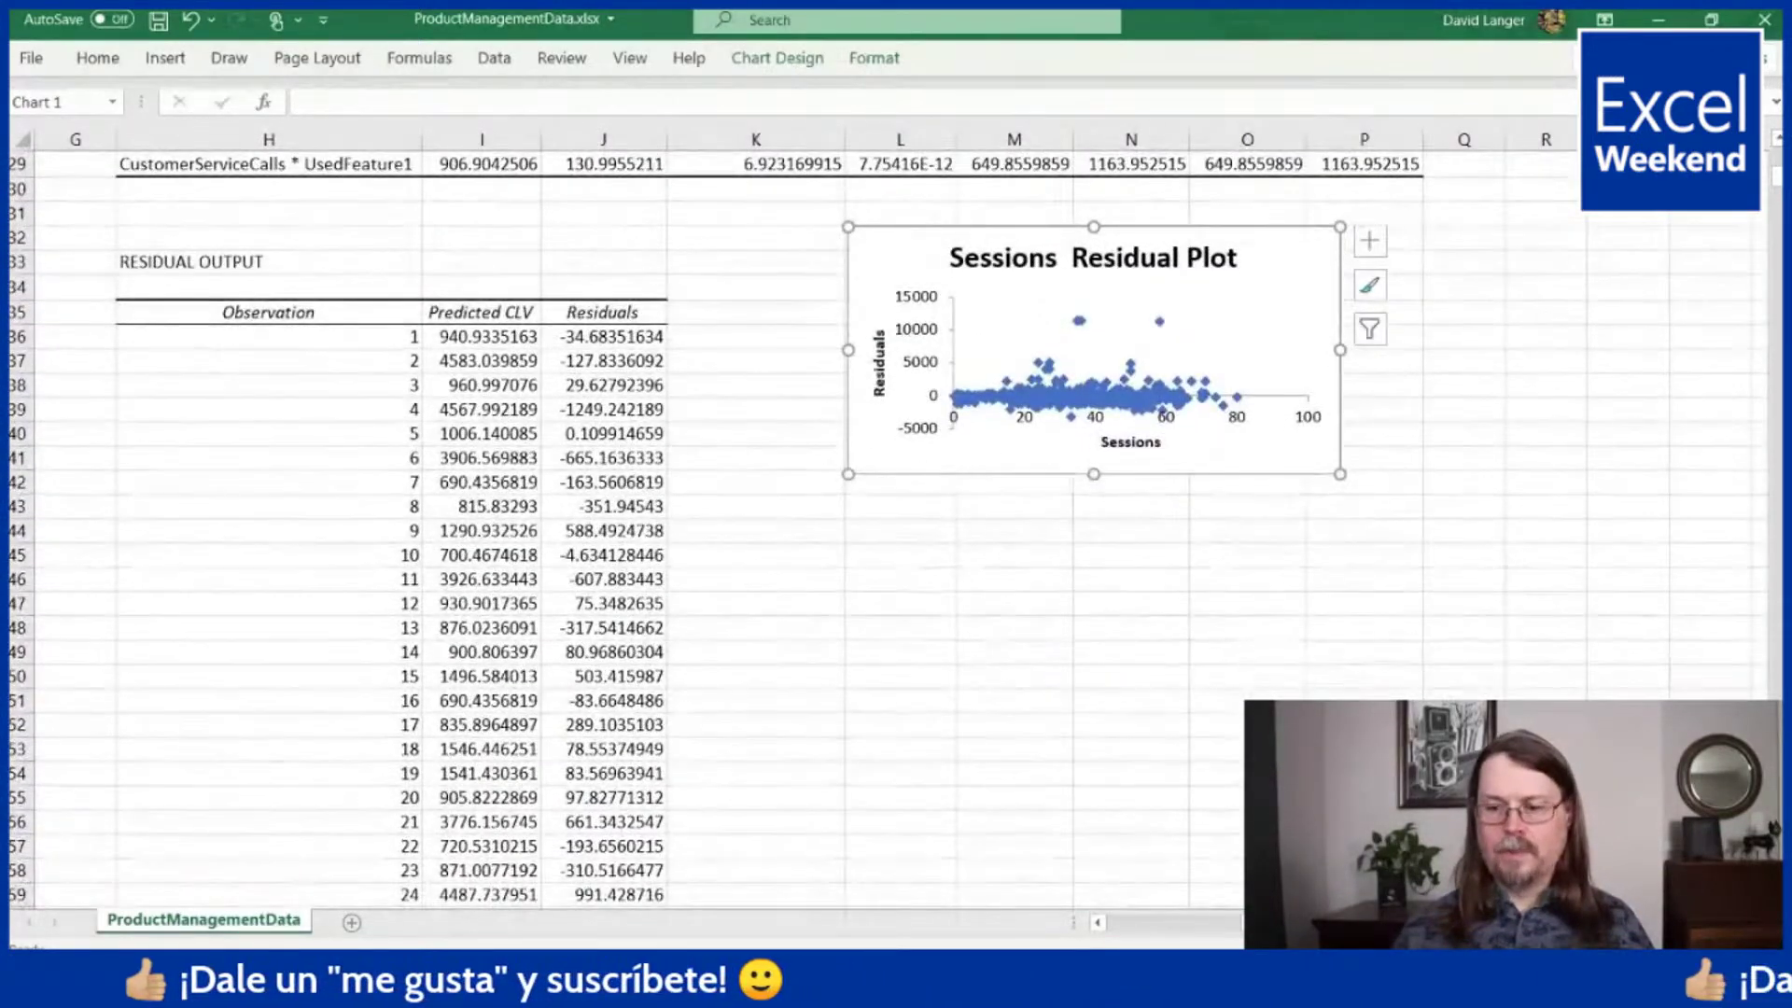
{"action": "scroll", "coordinate": [835, 467], "scroll_direction": "right", "scroll_amount": 3}
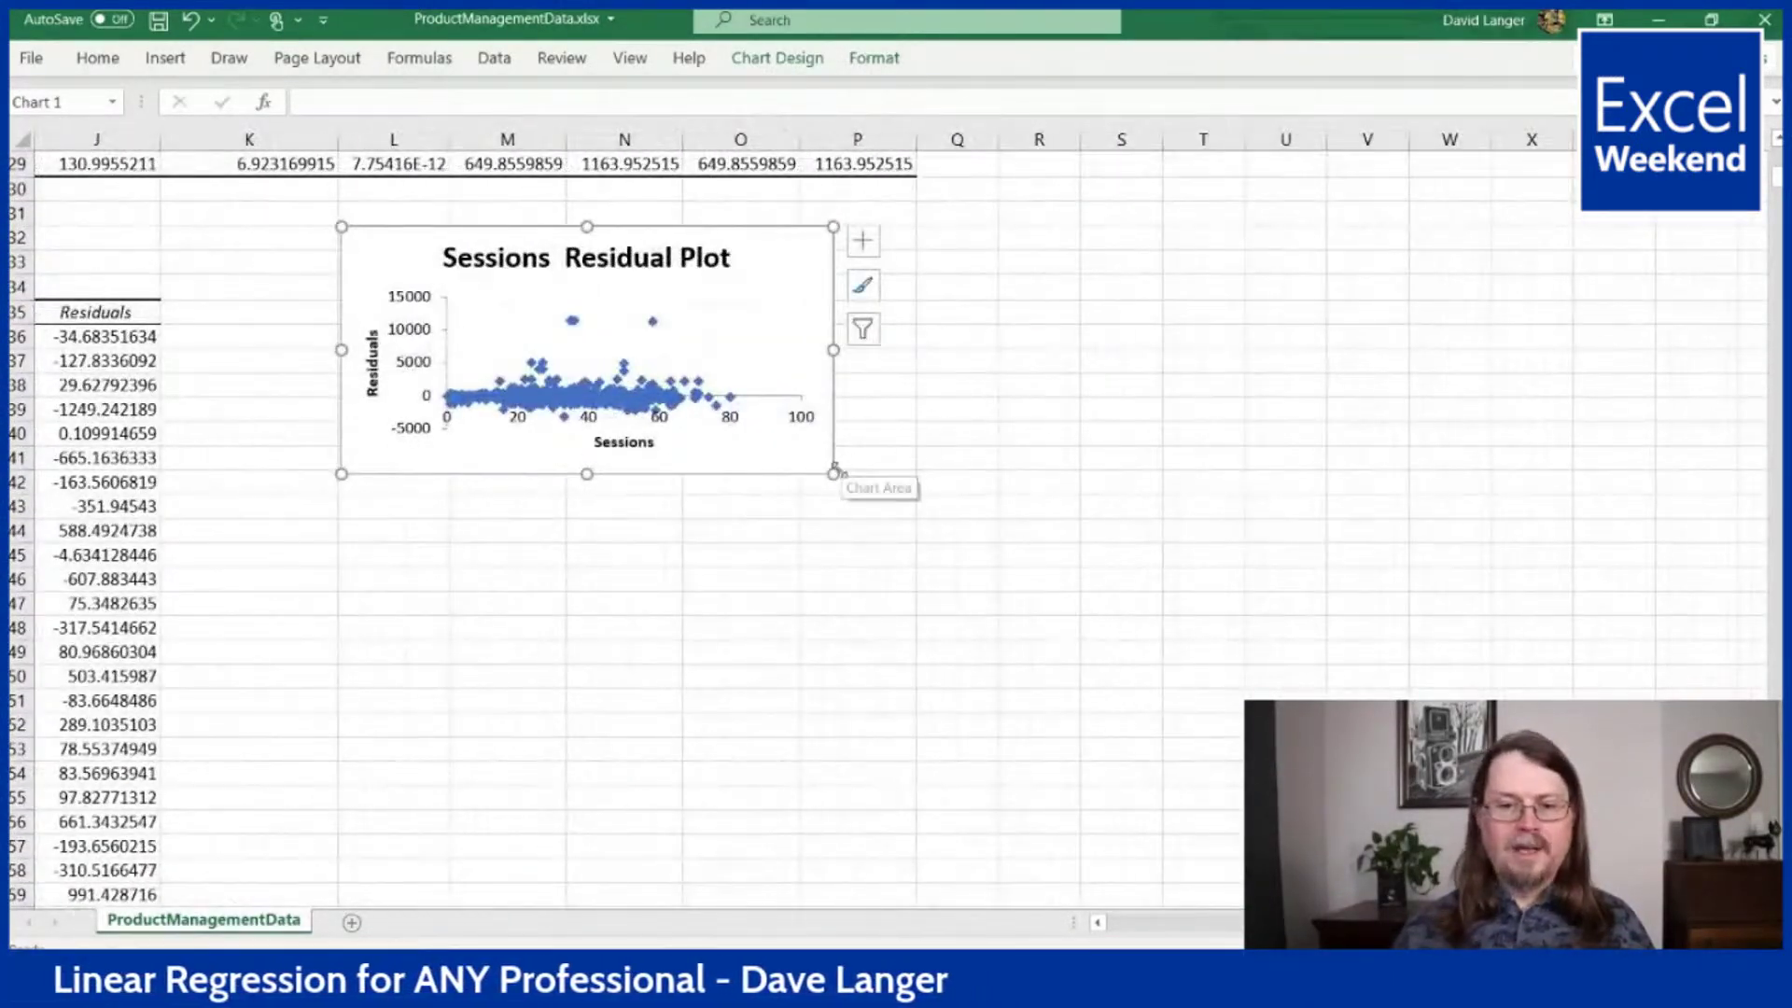
{"action": "left_click_drag", "start_coordinate": [835, 470], "coordinate": [1036, 667]}
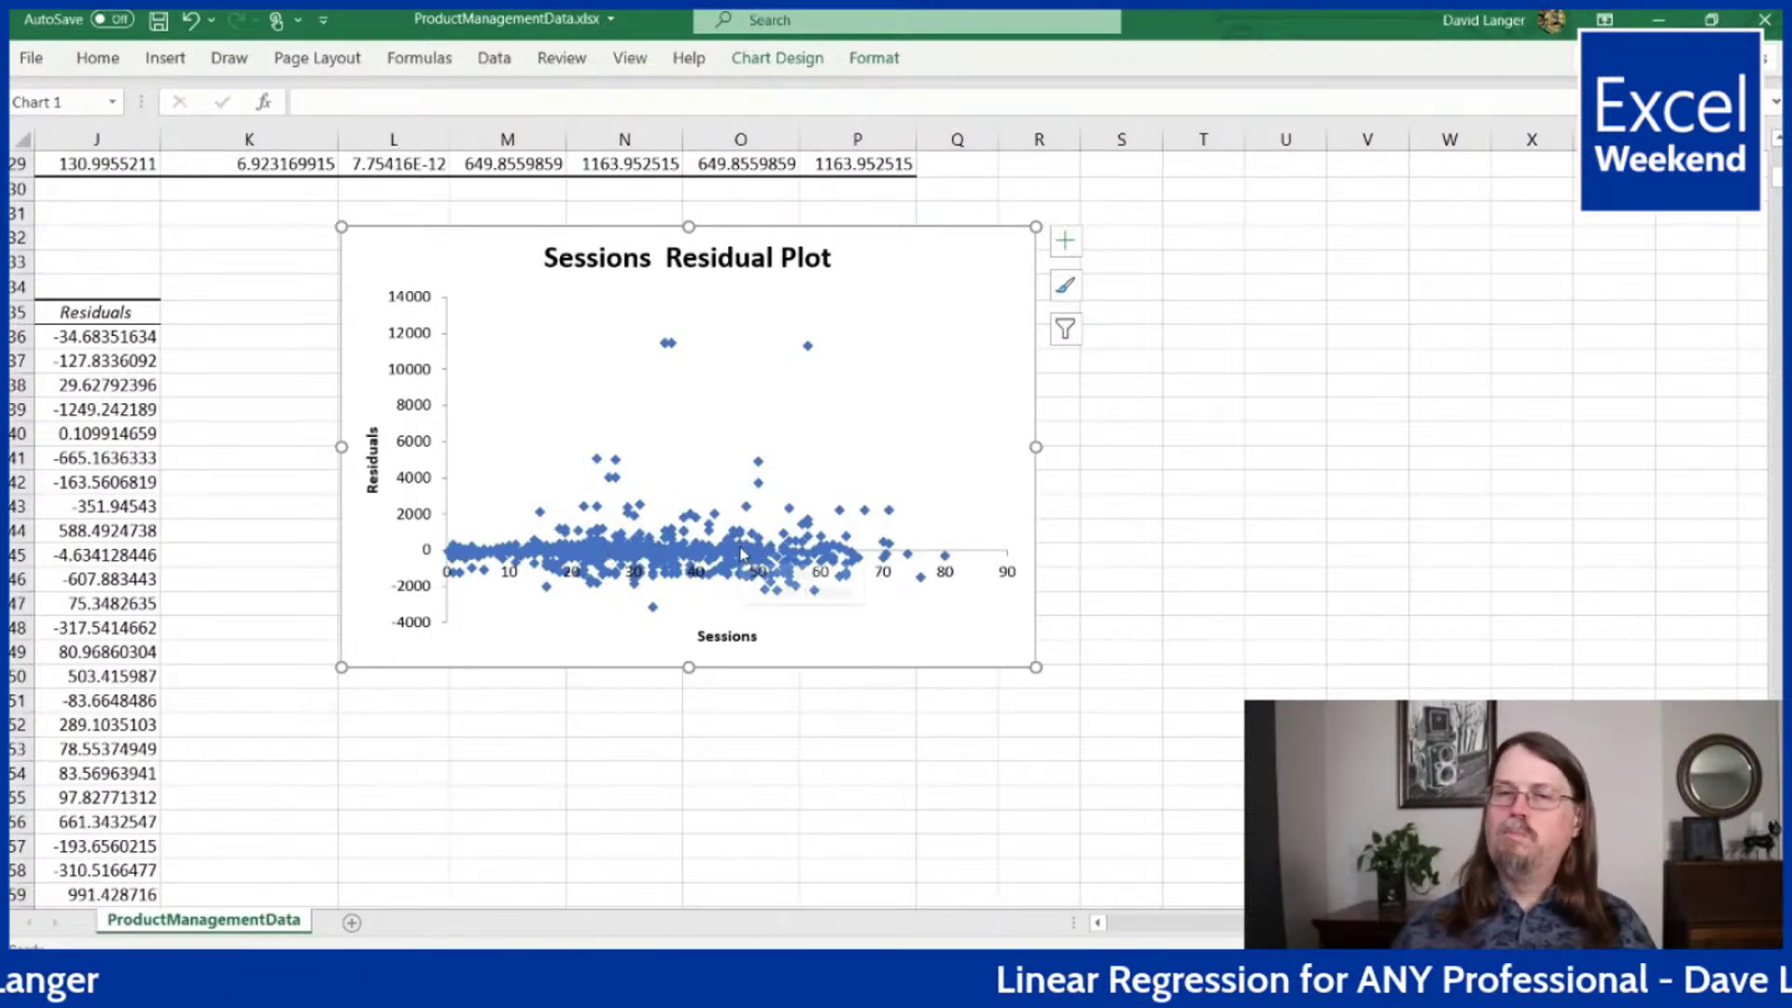
{"action": "mouse_move", "coordinate": [742, 554]}
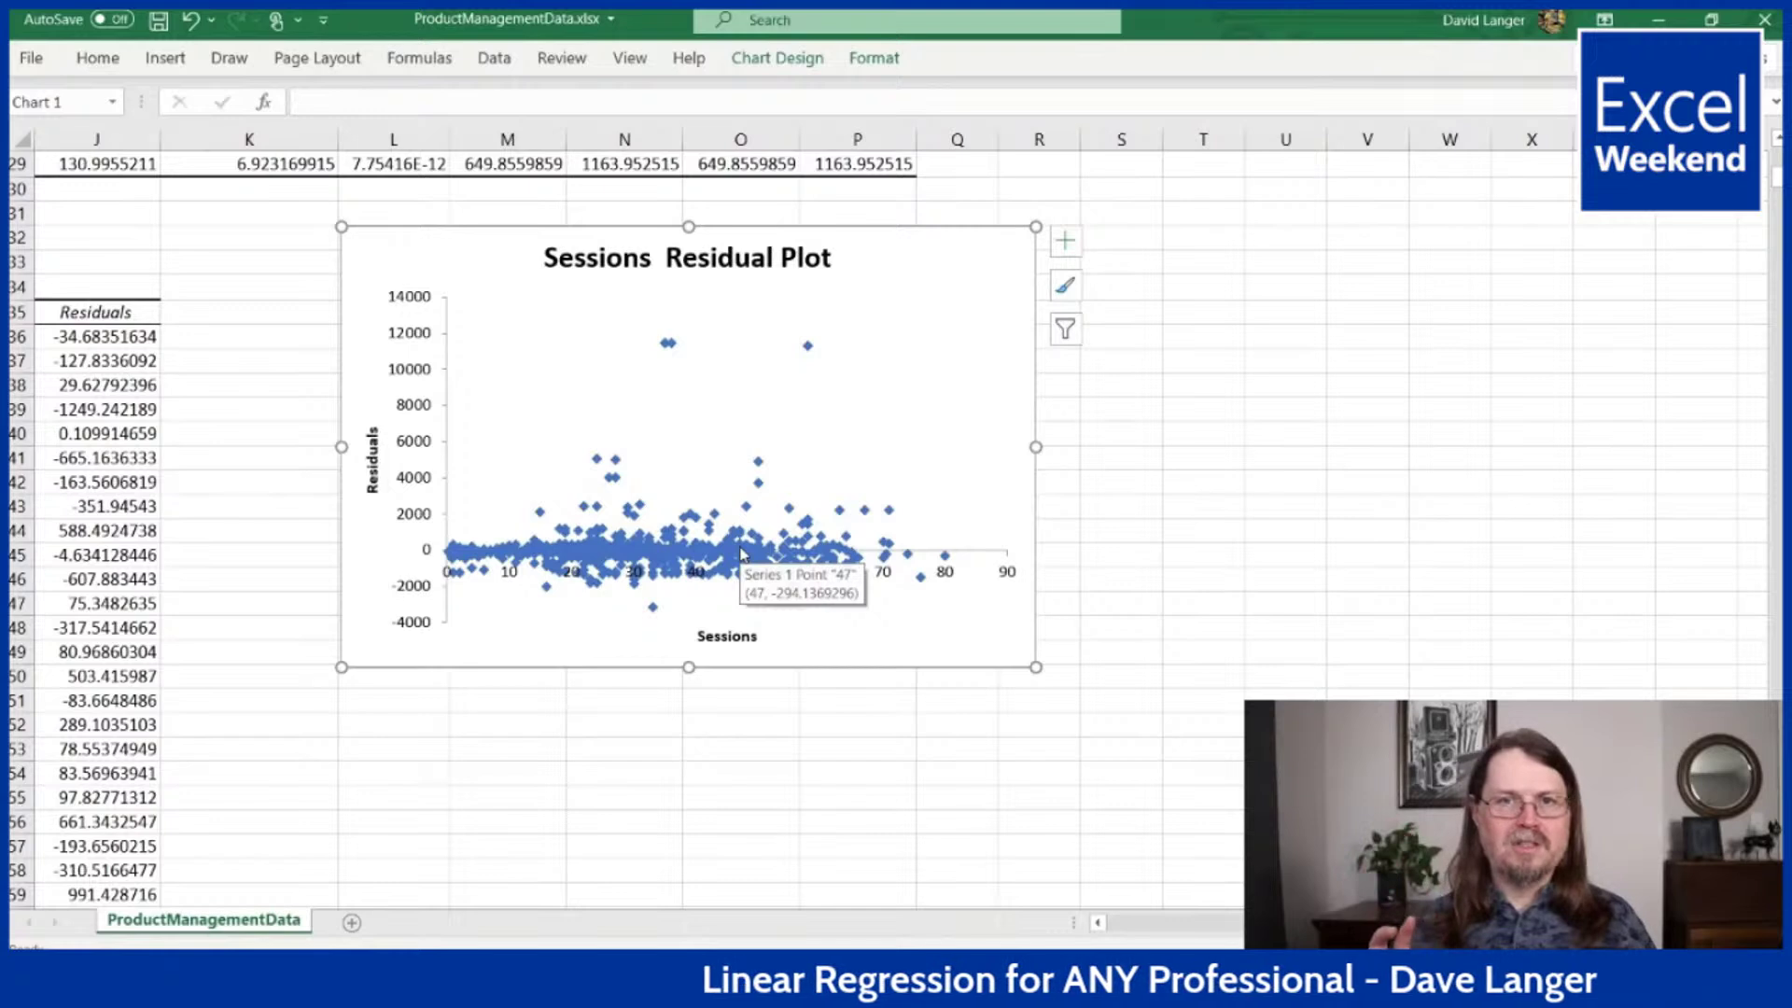